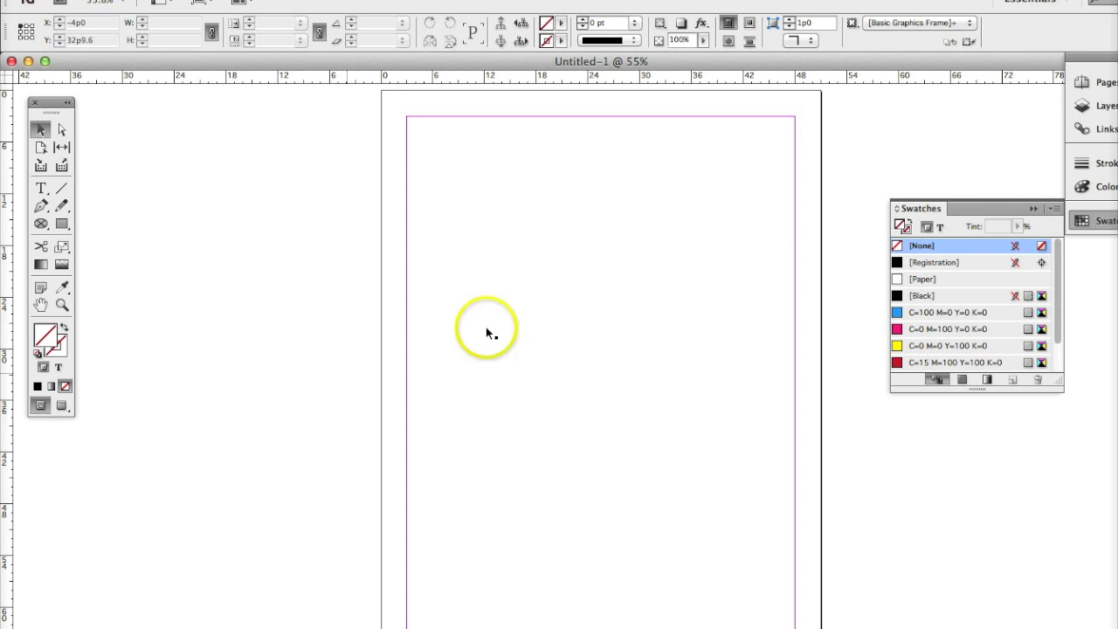
Float the collapsed panel group fully within view, and set the horizontal and vertical ruler units to inches.
{"action": "left_click_drag", "start_coordinate": [1096, 57], "coordinate": [969, 70]}
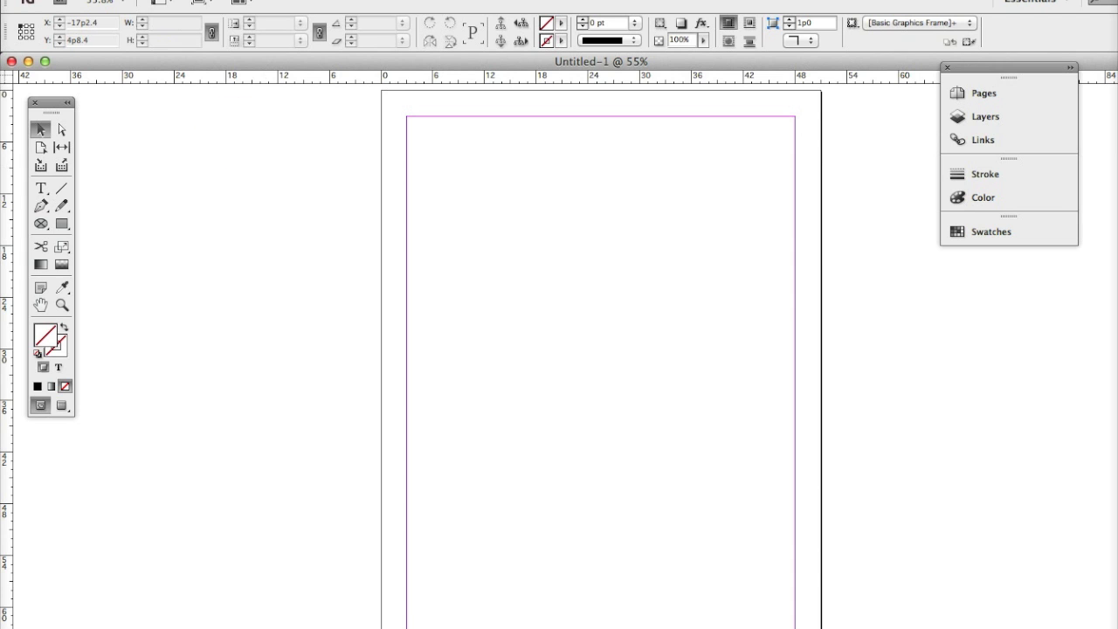
{"action": "left_click", "coordinate": [123, 1]}
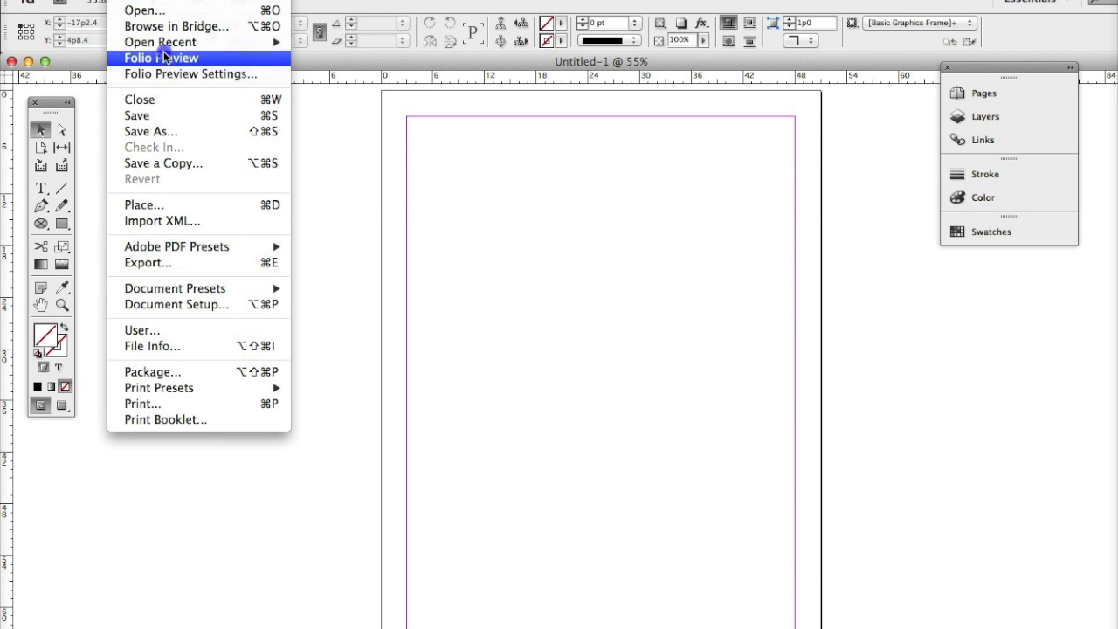
{"action": "mouse_move", "coordinate": [61, 2]}
{"action": "mouse_move", "coordinate": [197, 30]}
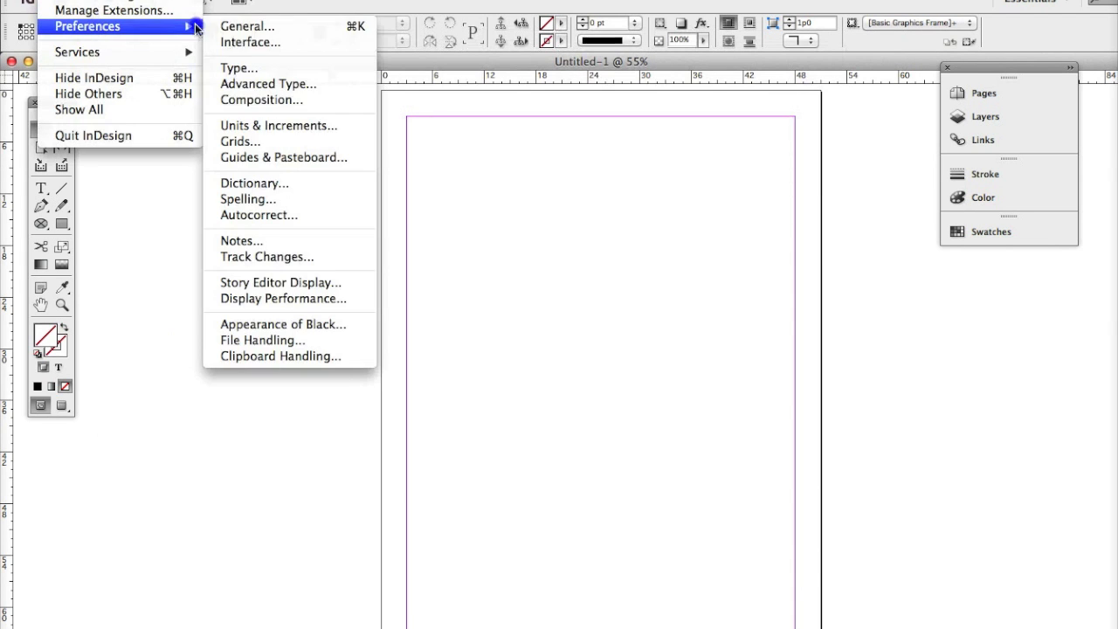
{"action": "left_click", "coordinate": [249, 125]}
{"action": "left_click", "coordinate": [611, 201]}
{"action": "left_click", "coordinate": [611, 219]}
{"action": "left_click", "coordinate": [609, 217]}
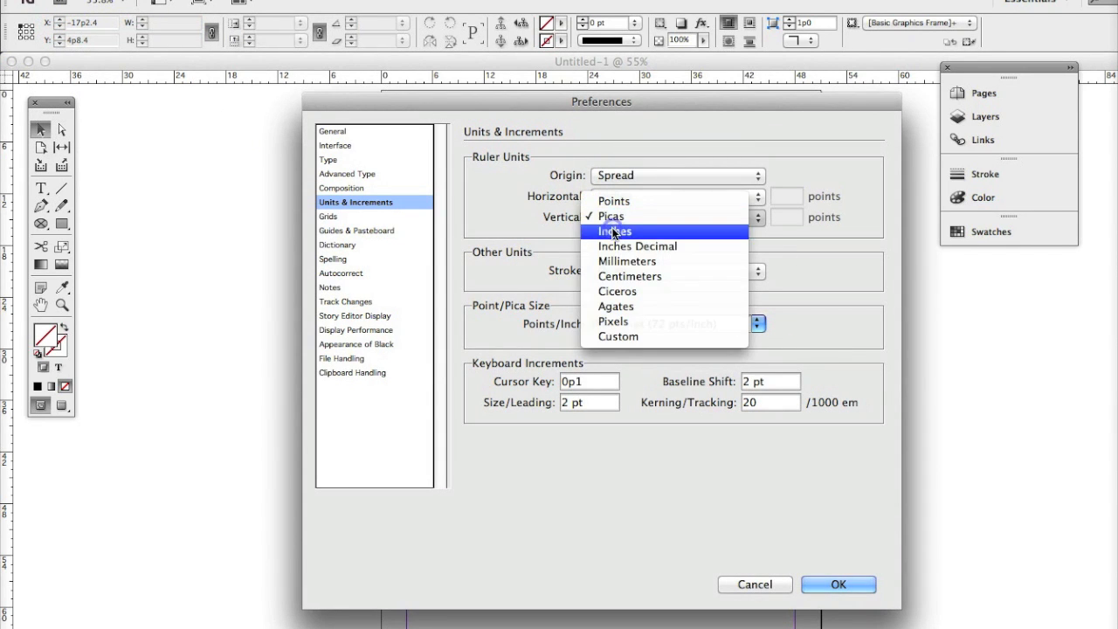
{"action": "left_click", "coordinate": [614, 230]}
{"action": "left_click", "coordinate": [819, 585]}
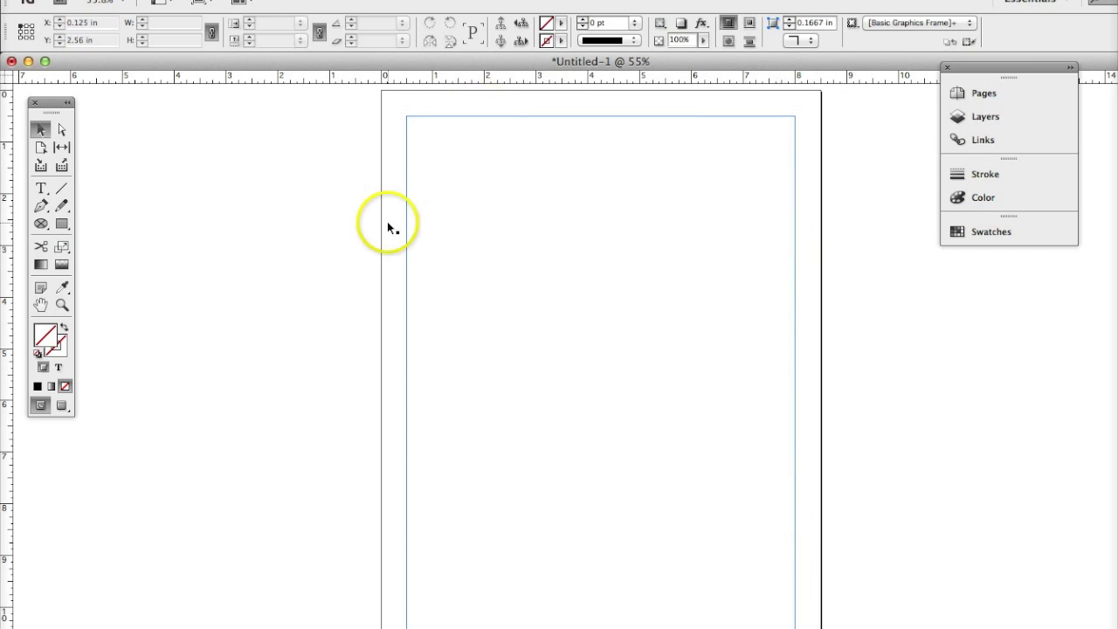
Start saving the document under a new name, with the Desktop as its location.
{"action": "left_click", "coordinate": [131, 0]}
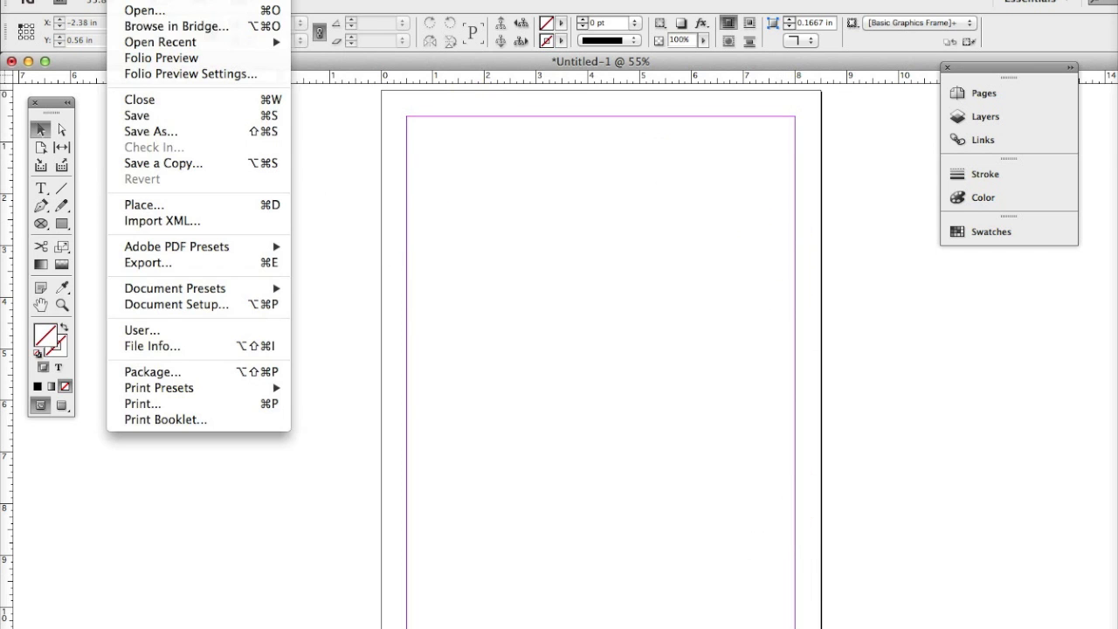
{"action": "left_click", "coordinate": [159, 132]}
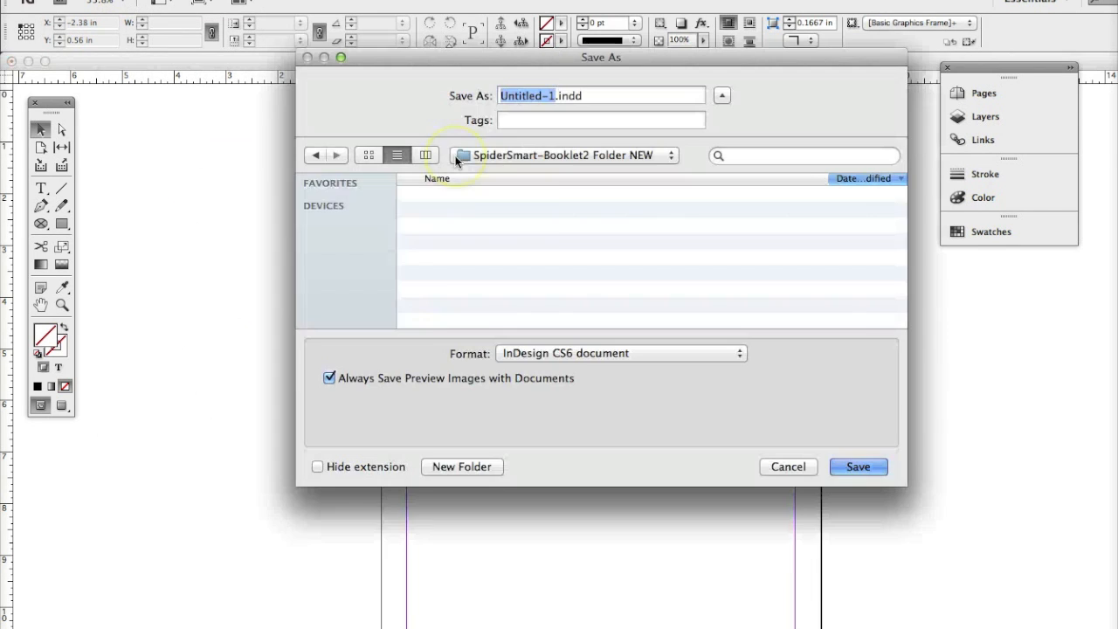
{"action": "left_click", "coordinate": [495, 156]}
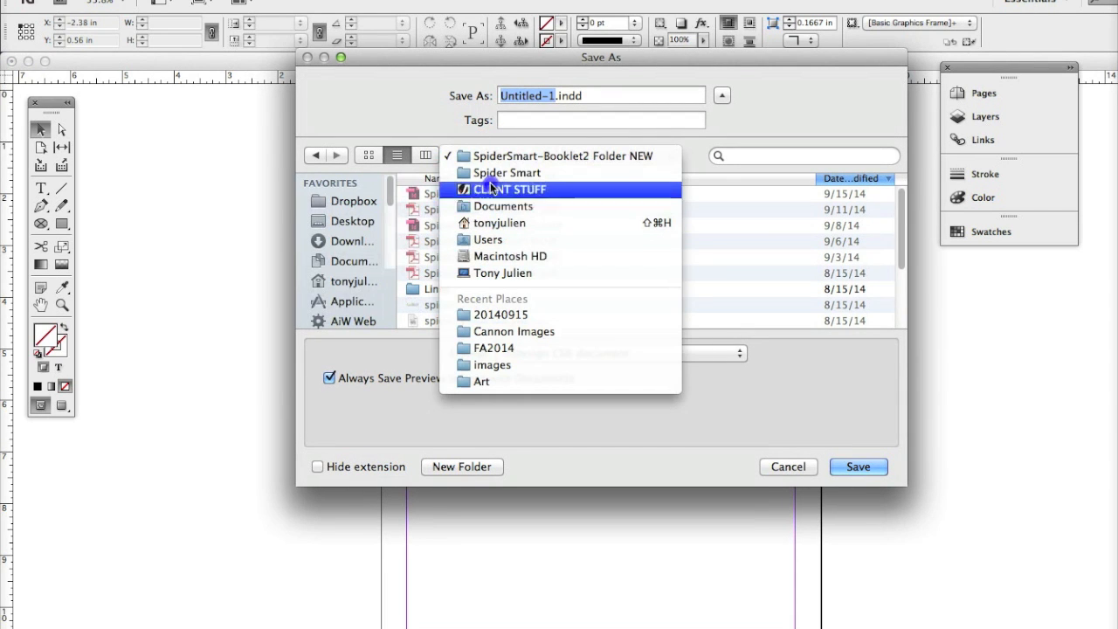
{"action": "left_click", "coordinate": [378, 258]}
{"action": "scroll", "coordinate": [352, 277], "scroll_direction": "down", "scroll_amount": 2}
{"action": "scroll", "coordinate": [351, 275], "scroll_direction": "up", "scroll_amount": 2}
{"action": "left_click", "coordinate": [352, 221]}
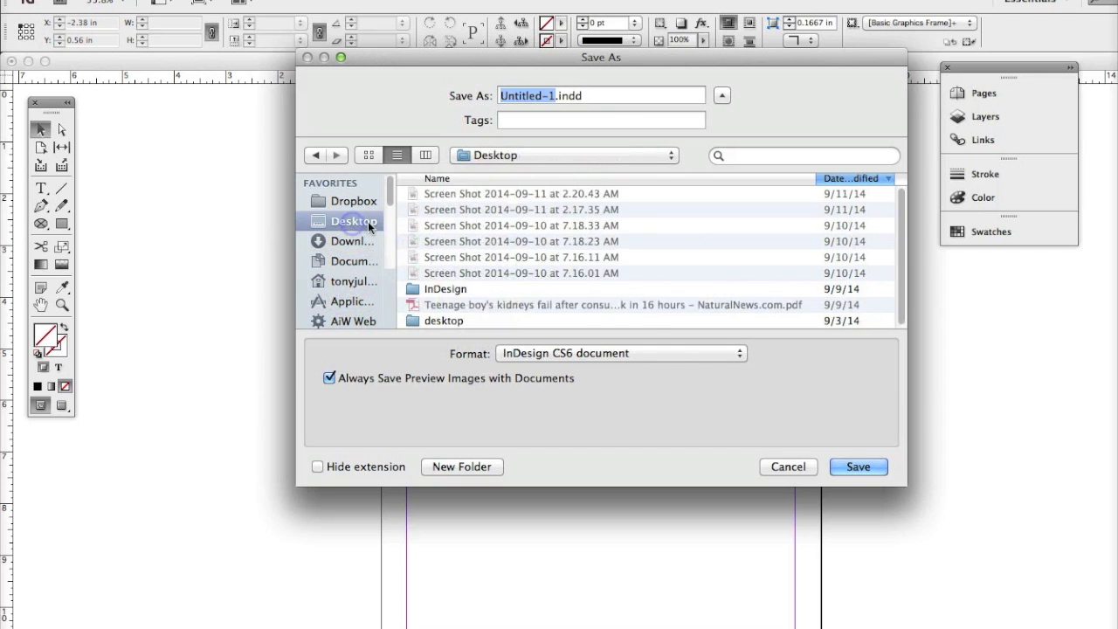
Name the file indesign3 and save it as an InDesign CS6 document.
{"action": "type", "text": "indesign"}
{"action": "key", "text": "BackSpace"}
{"action": "key", "text": "BackSpace"}
{"action": "key", "text": "BackSpace"}
{"action": "key", "text": "BackSpace"}
{"action": "type", "text": "sing1"}
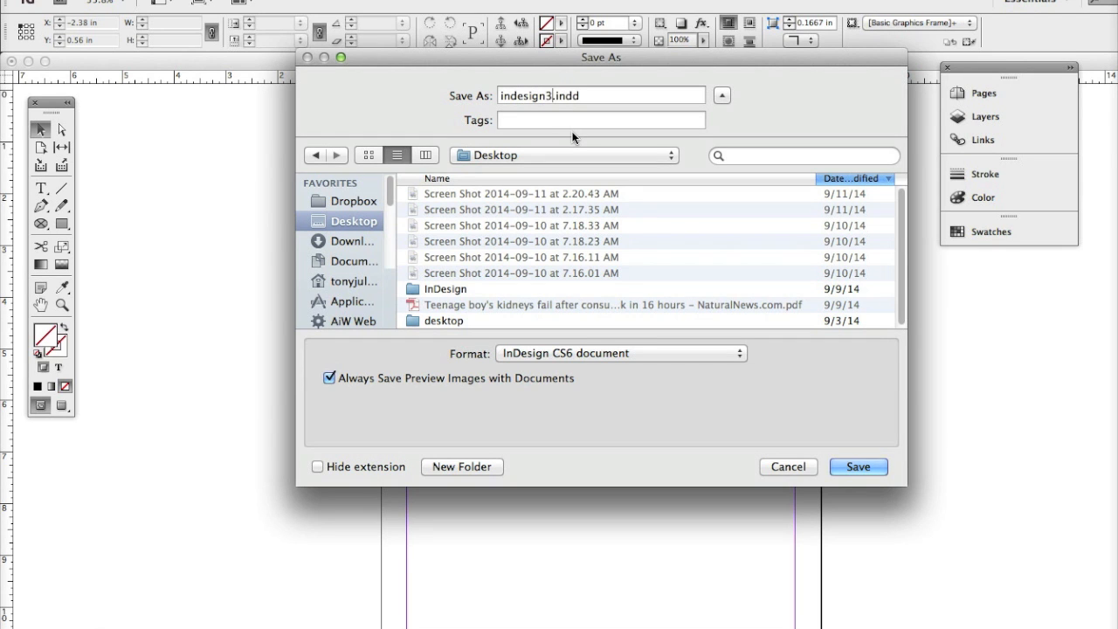
{"action": "key", "text": "Return"}
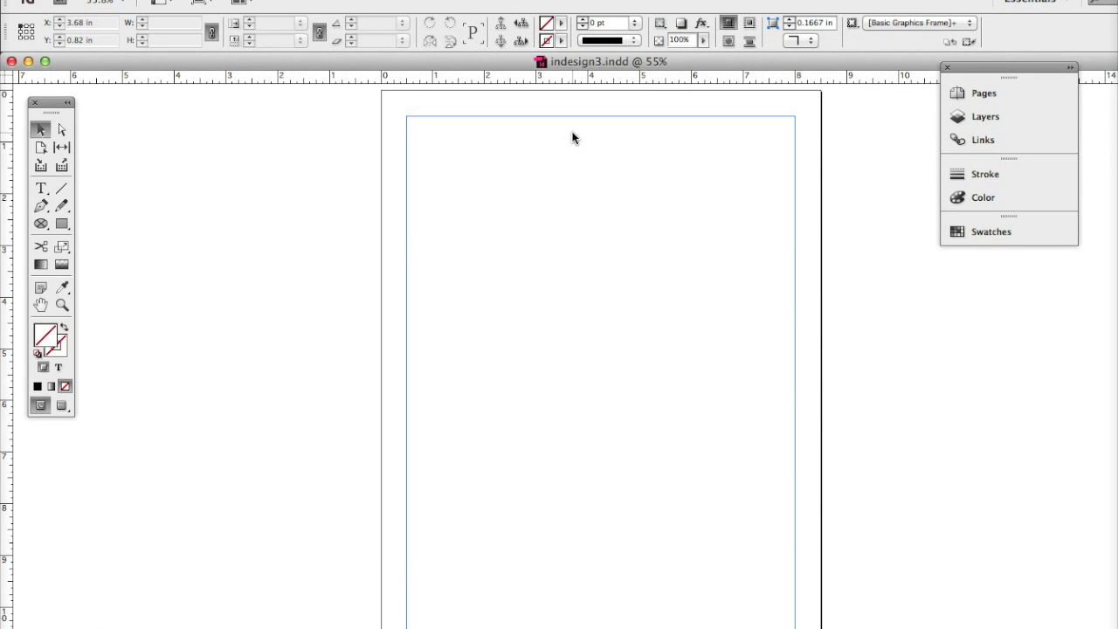
Draw a rectangle about 3.66 in wide and 2.16 in high inside the upper part of the page margins.
{"action": "left_click", "coordinate": [63, 226]}
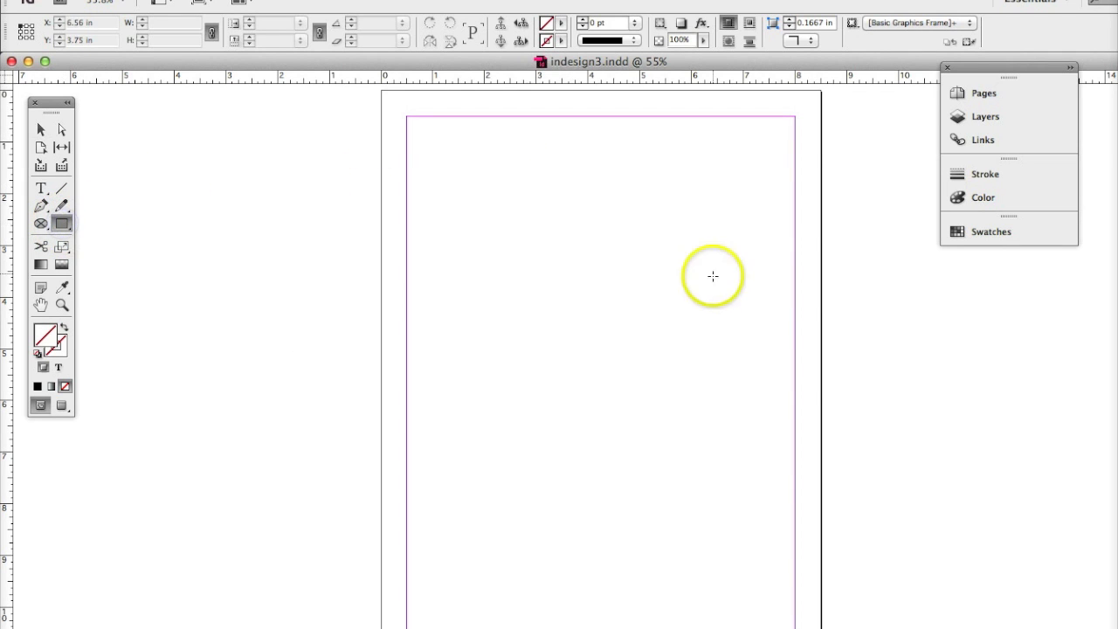
{"action": "left_click_drag", "start_coordinate": [498, 150], "coordinate": [687, 259]}
{"action": "left_click", "coordinate": [687, 253]}
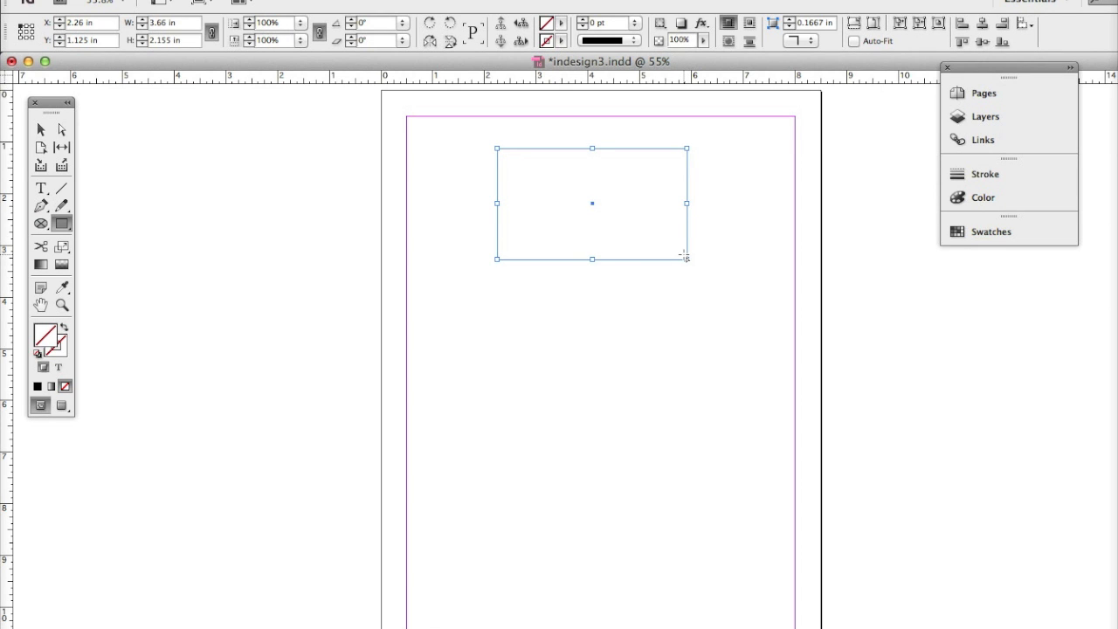
Give the rectangle a [Black] stroke and a magenta C=0 M=100 Y=0 K=0 fill using swatches.
{"action": "left_click", "coordinate": [975, 234]}
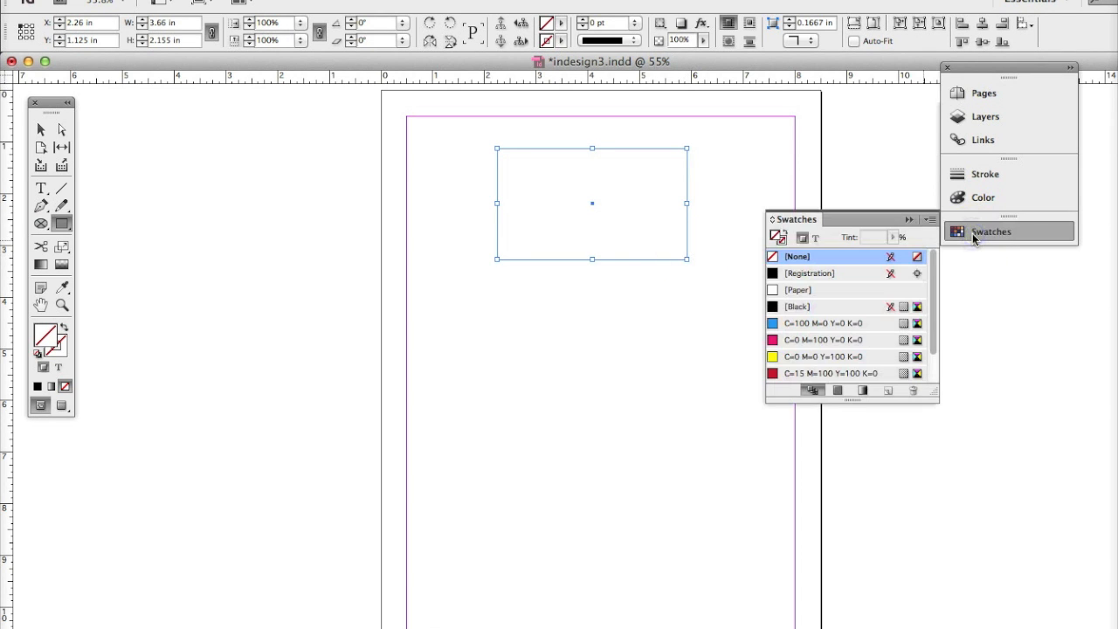
{"action": "left_click", "coordinate": [784, 238]}
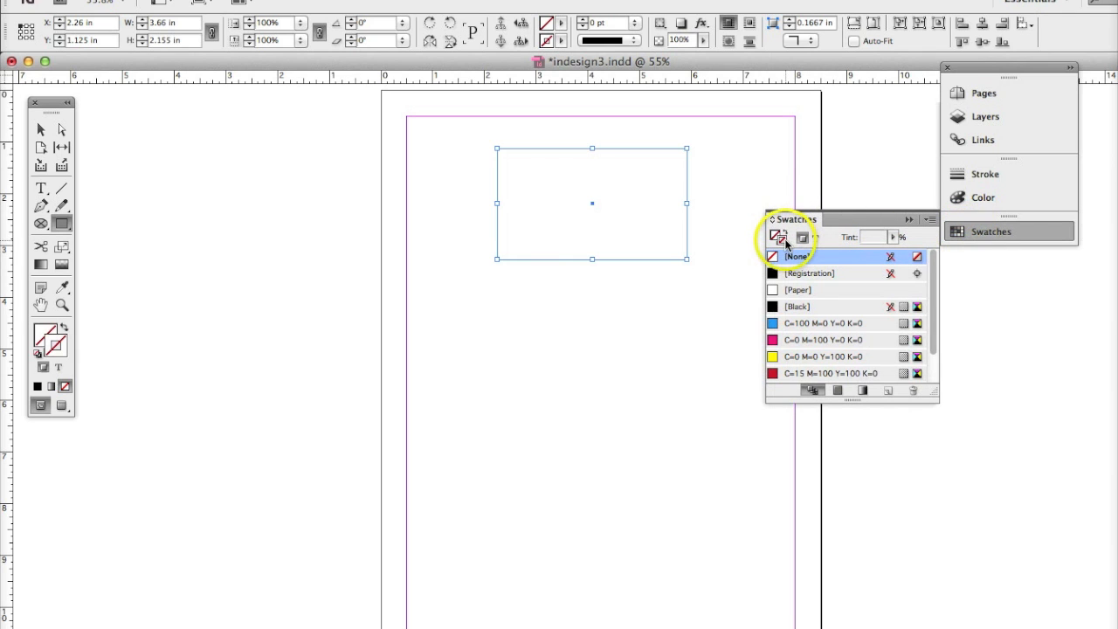
{"action": "left_click", "coordinate": [773, 307]}
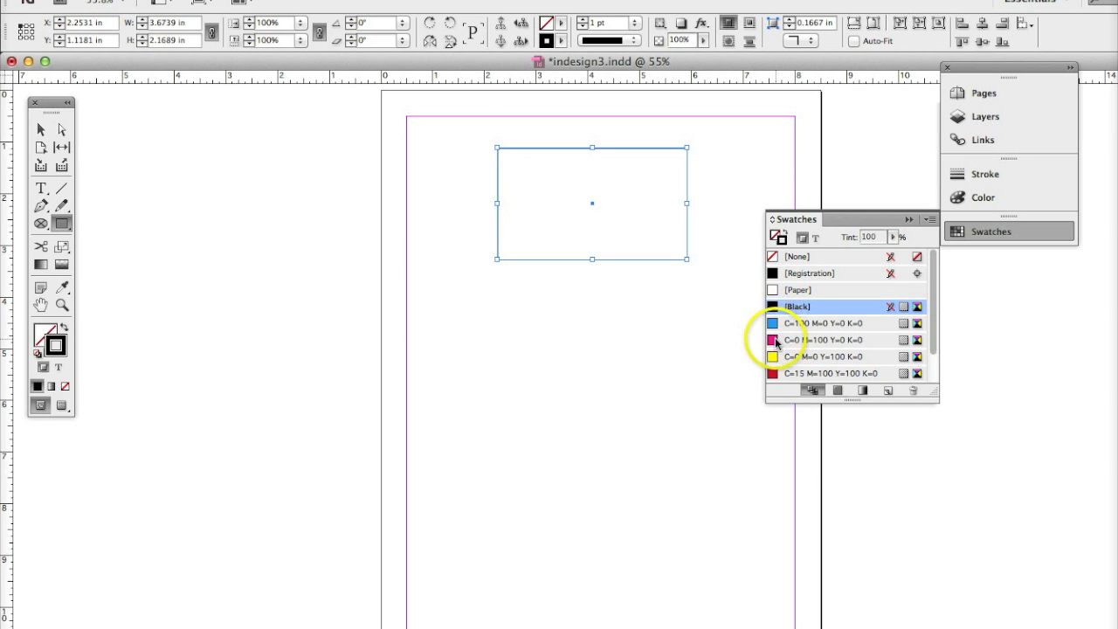
{"action": "left_click", "coordinate": [774, 341]}
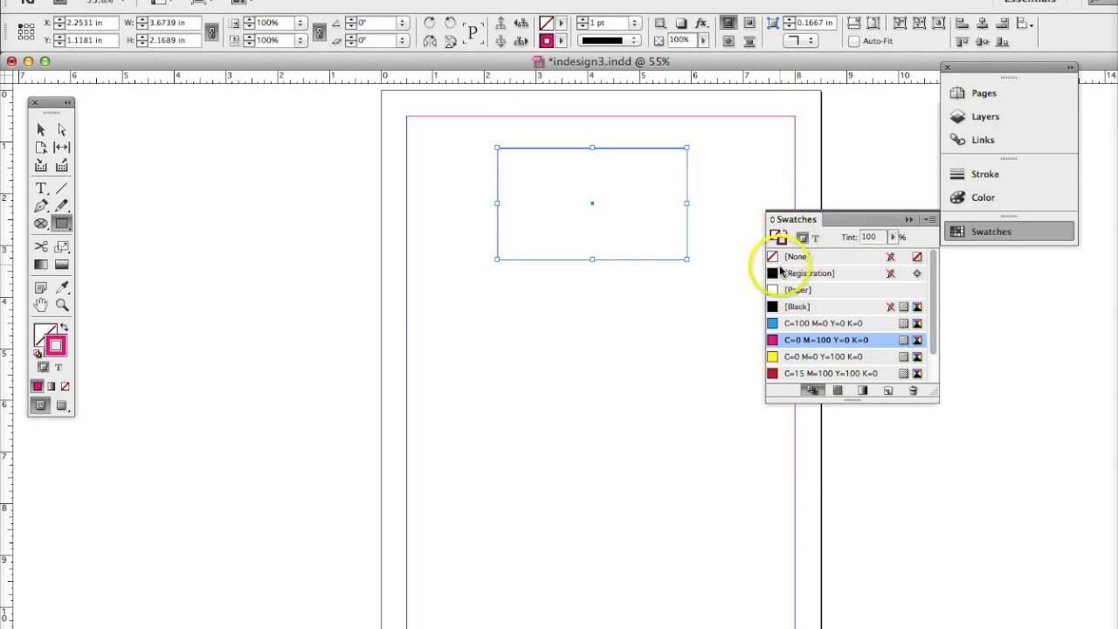
{"action": "left_click", "coordinate": [773, 306]}
{"action": "left_click", "coordinate": [773, 237]}
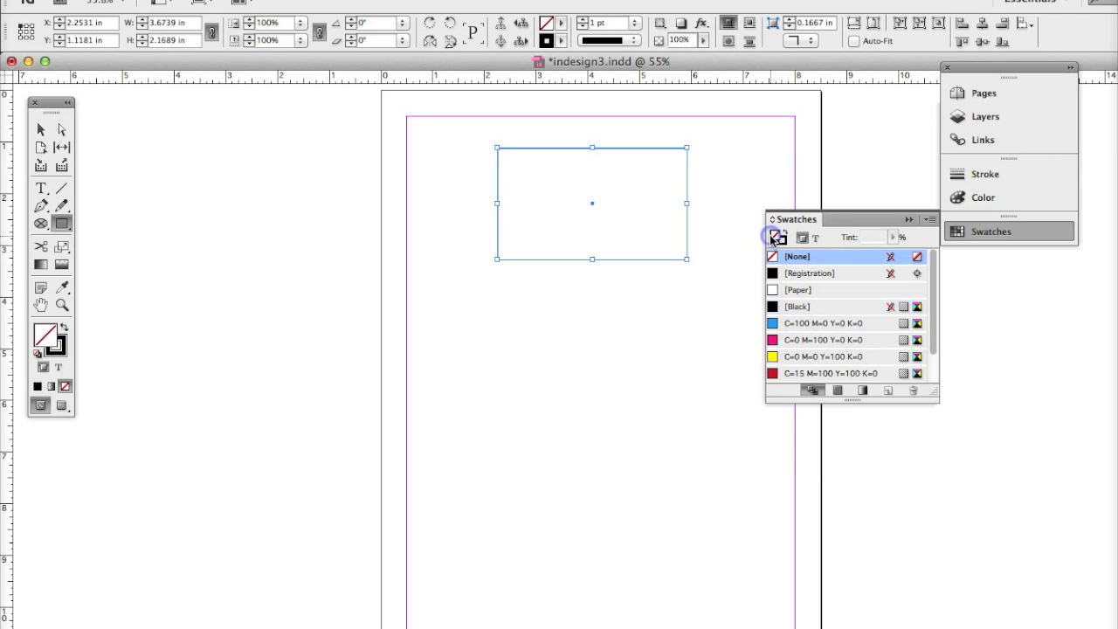
{"action": "left_click", "coordinate": [774, 342]}
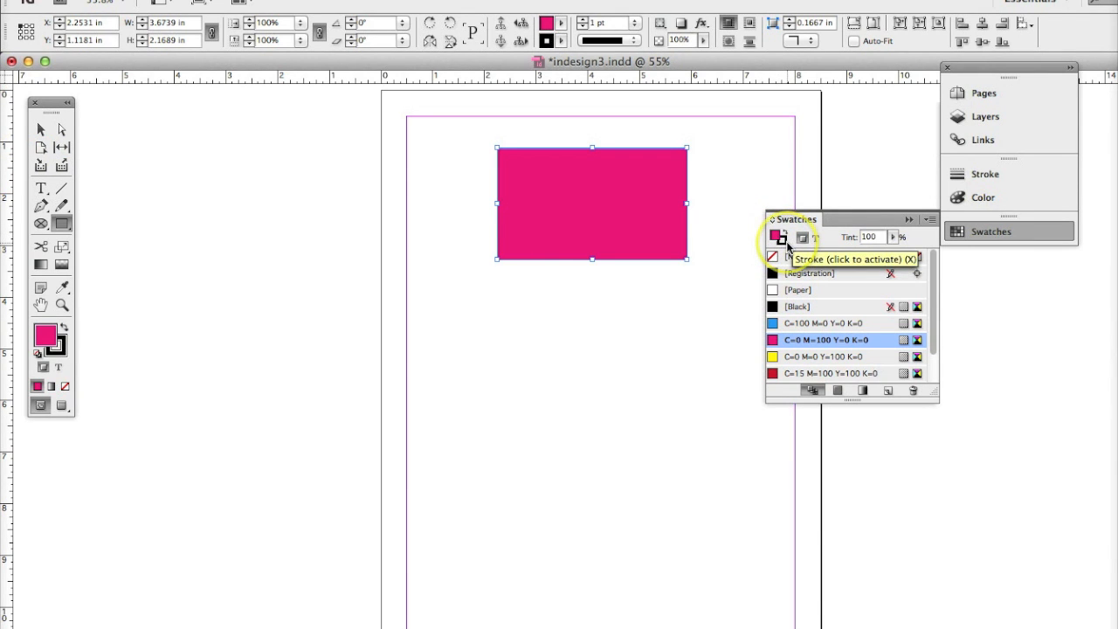
Duplicate the magenta rectangle twice straight down the page, with tops at about Y 3.92 in and 6.56 in.
{"action": "left_click", "coordinate": [41, 128]}
{"action": "left_click", "coordinate": [579, 295]}
{"action": "left_click", "coordinate": [580, 236]}
{"action": "left_click", "coordinate": [453, 146]}
{"action": "key", "text": "shift+super+a"}
{"action": "left_click", "coordinate": [561, 188]}
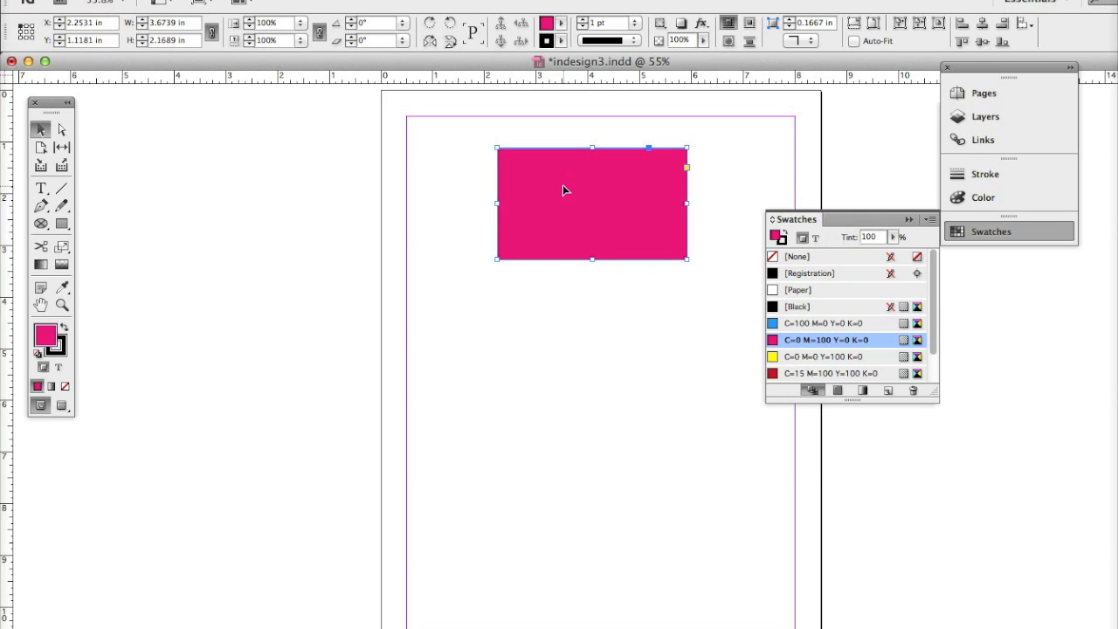
{"action": "left_click_drag", "start_coordinate": [562, 184], "coordinate": [595, 478]}
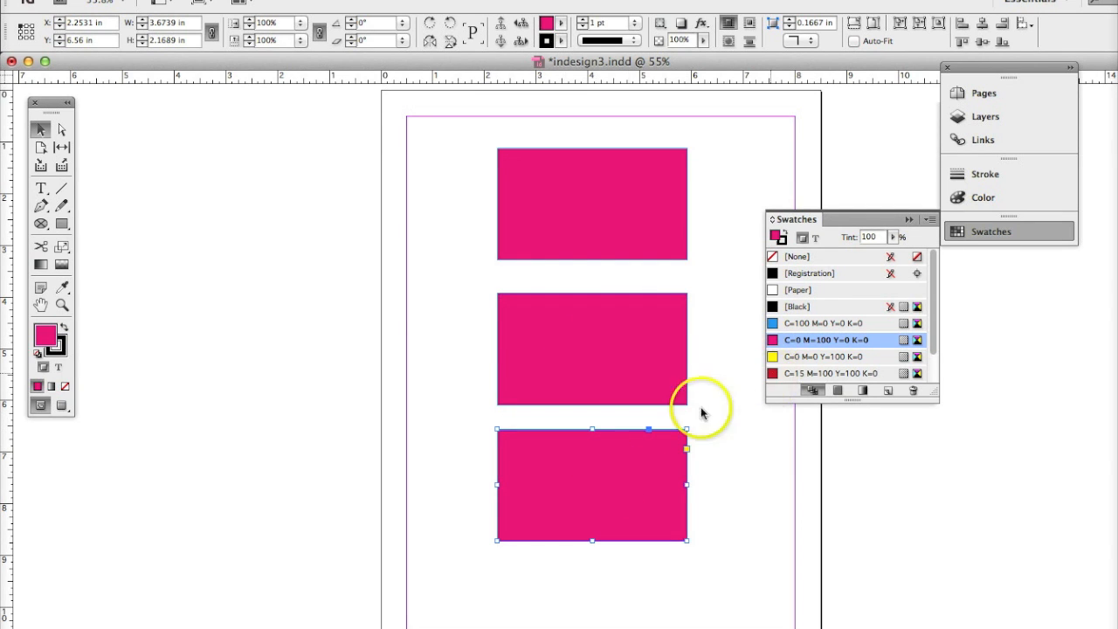
Fill the lowest rectangle with C=100 M=0 Y=0 K=0 and the middle one with C=75 M=5 Y=100 K=0.
{"action": "left_click", "coordinate": [772, 326]}
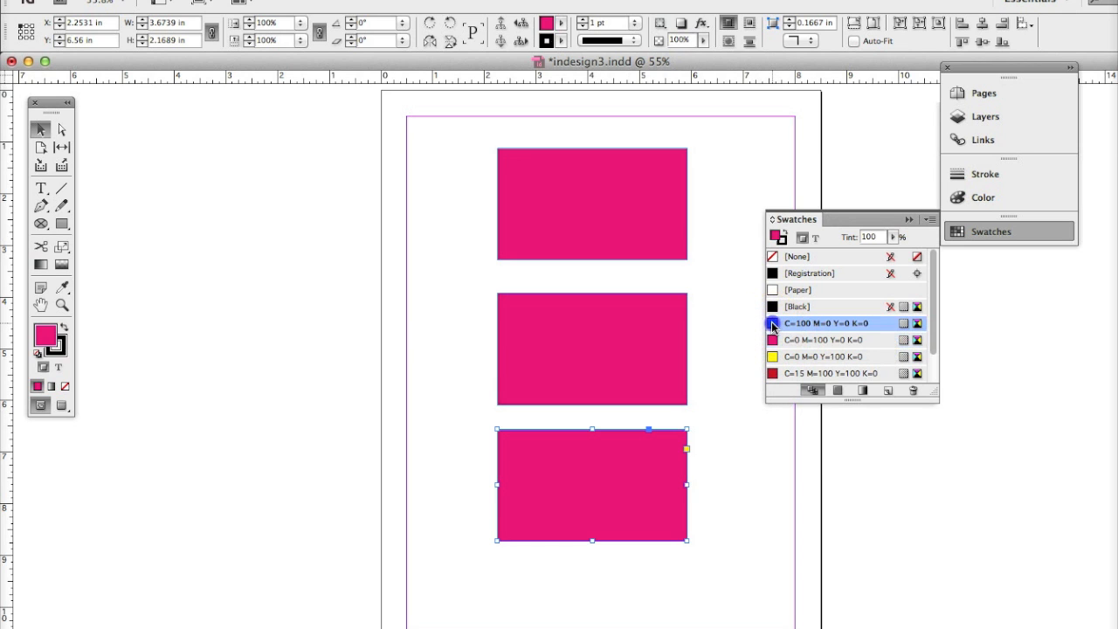
{"action": "left_click", "coordinate": [688, 331]}
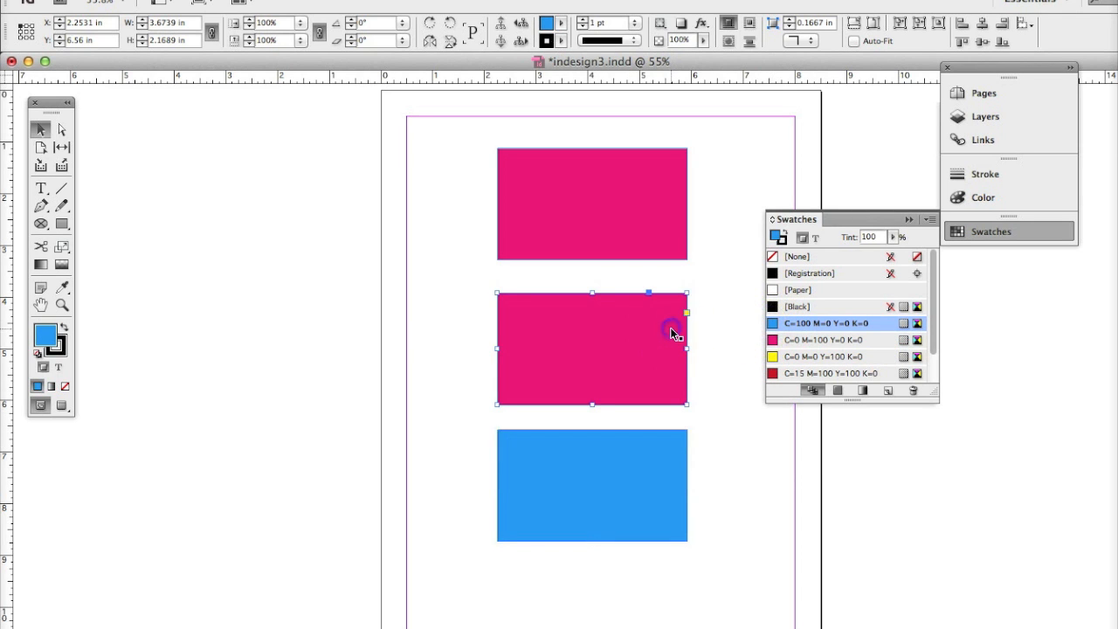
{"action": "scroll", "coordinate": [832, 357], "scroll_direction": "down", "scroll_amount": 1}
{"action": "left_click", "coordinate": [781, 373]}
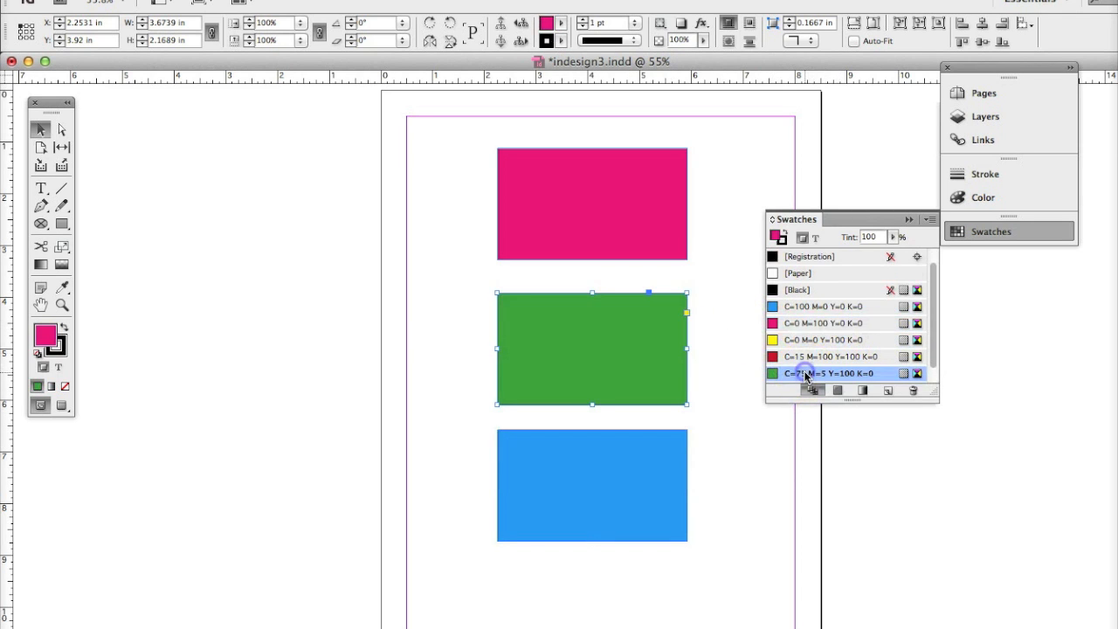
{"action": "left_click", "coordinate": [729, 377]}
Move the green and blue rectangles up to overlap the magenta one, with the blue one at about X 3.38 in, Y 2.02 in.
{"action": "left_click_drag", "start_coordinate": [651, 363], "coordinate": [671, 290]}
{"action": "left_click_drag", "start_coordinate": [612, 471], "coordinate": [665, 330]}
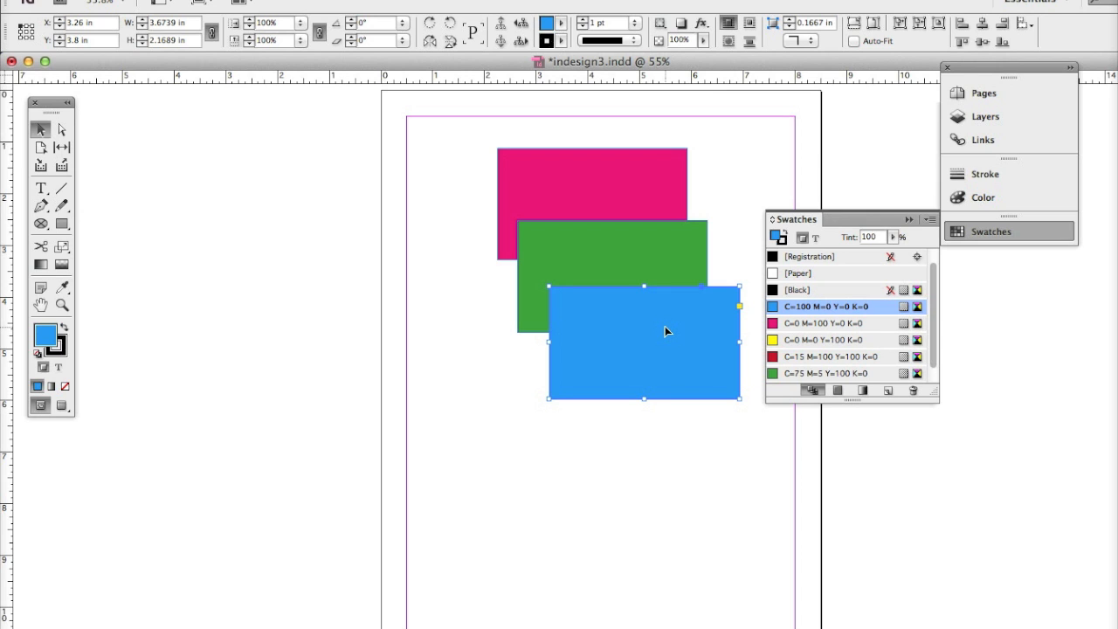
{"action": "left_click_drag", "start_coordinate": [665, 328], "coordinate": [673, 233]}
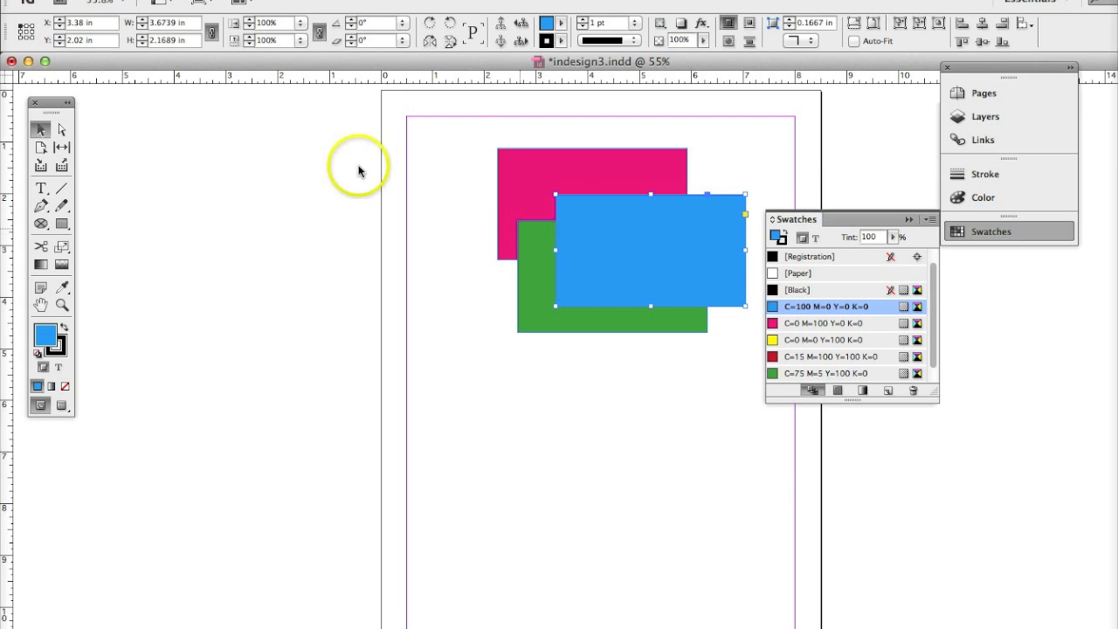
Send the blue rectangle to the back of the stack.
{"action": "left_click", "coordinate": [296, 2]}
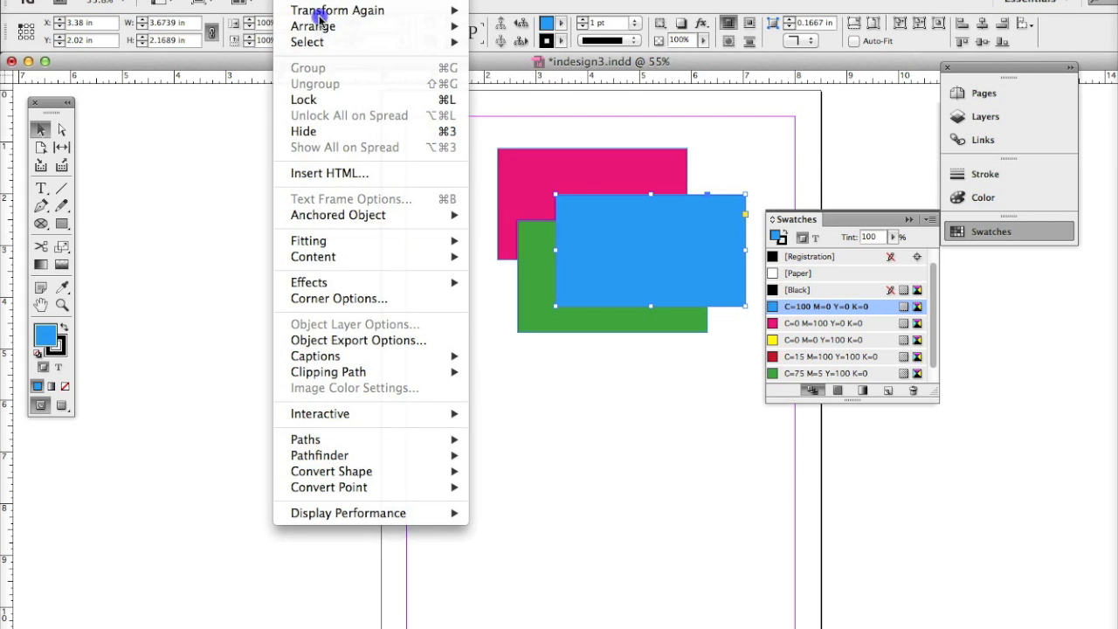
{"action": "mouse_move", "coordinate": [322, 32]}
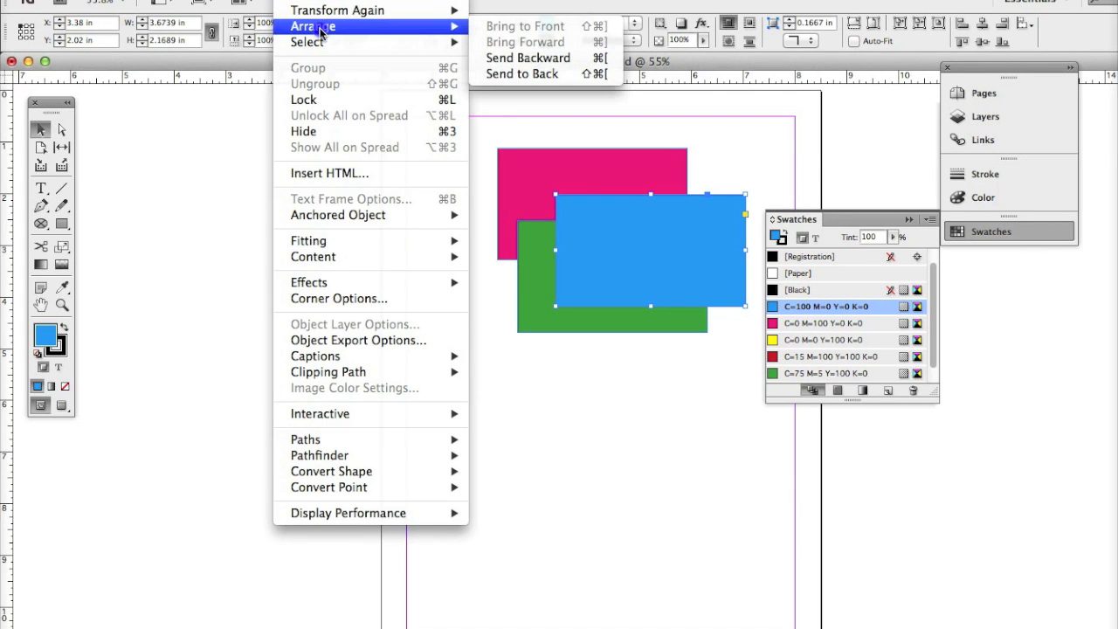
{"action": "left_click", "coordinate": [527, 73]}
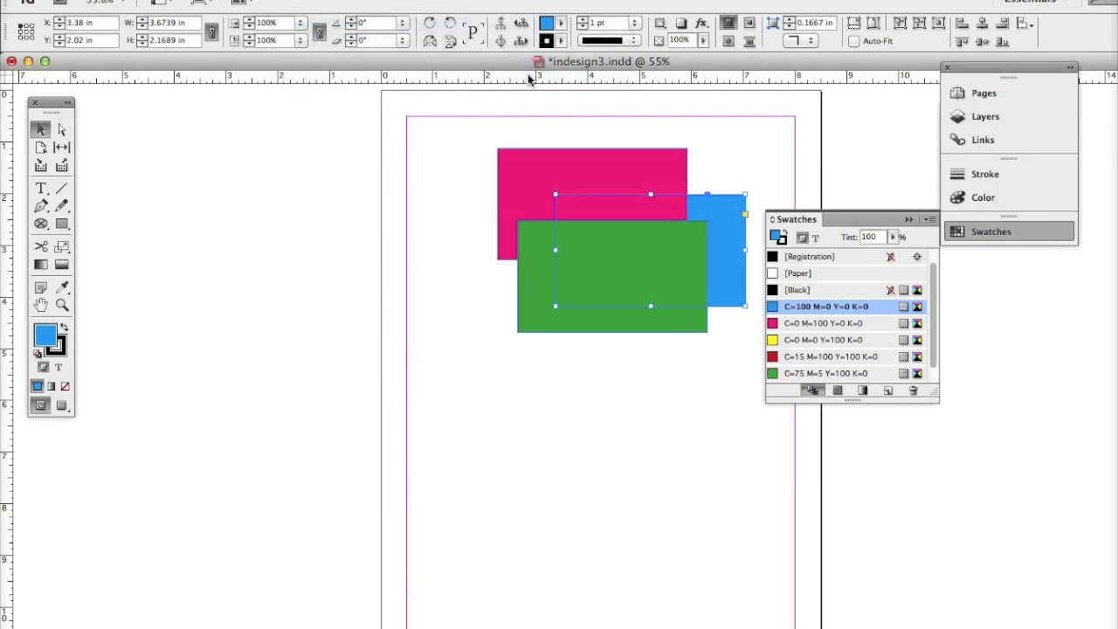
Move the magenta rectangle to about X 2.98 in, Y 1.44 in and bring it to the front.
{"action": "left_click", "coordinate": [730, 175]}
{"action": "left_click", "coordinate": [661, 177]}
{"action": "left_click_drag", "start_coordinate": [661, 177], "coordinate": [698, 191]}
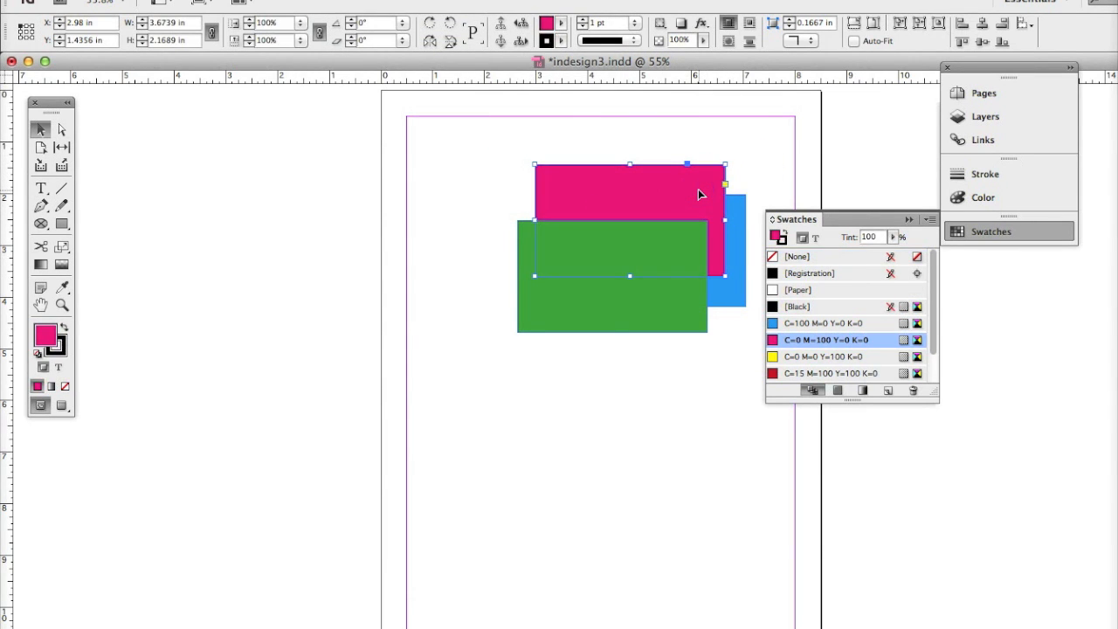
{"action": "left_click", "coordinate": [279, 3]}
{"action": "mouse_move", "coordinate": [307, 33]}
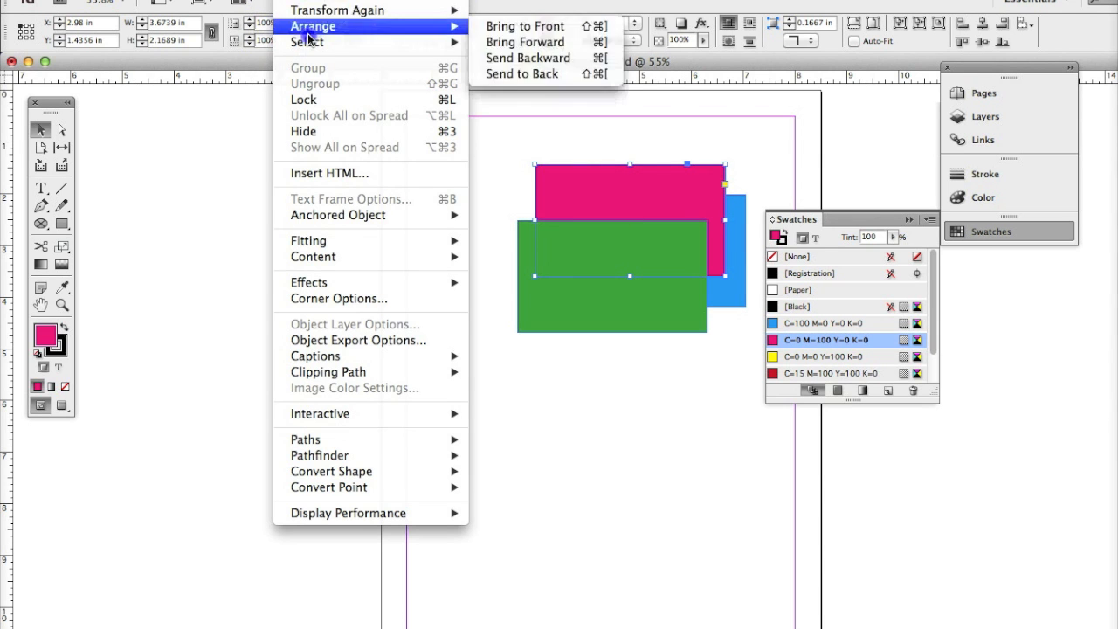
{"action": "left_click", "coordinate": [504, 31]}
Shift the magenta rectangle to about X 1.68 in, Y 1.58 in, so it partly overlaps the green one.
{"action": "left_click", "coordinate": [649, 242]}
{"action": "left_click_drag", "start_coordinate": [633, 227], "coordinate": [571, 244]}
{"action": "left_click", "coordinate": [631, 250]}
{"action": "left_click_drag", "start_coordinate": [717, 265], "coordinate": [648, 237]}
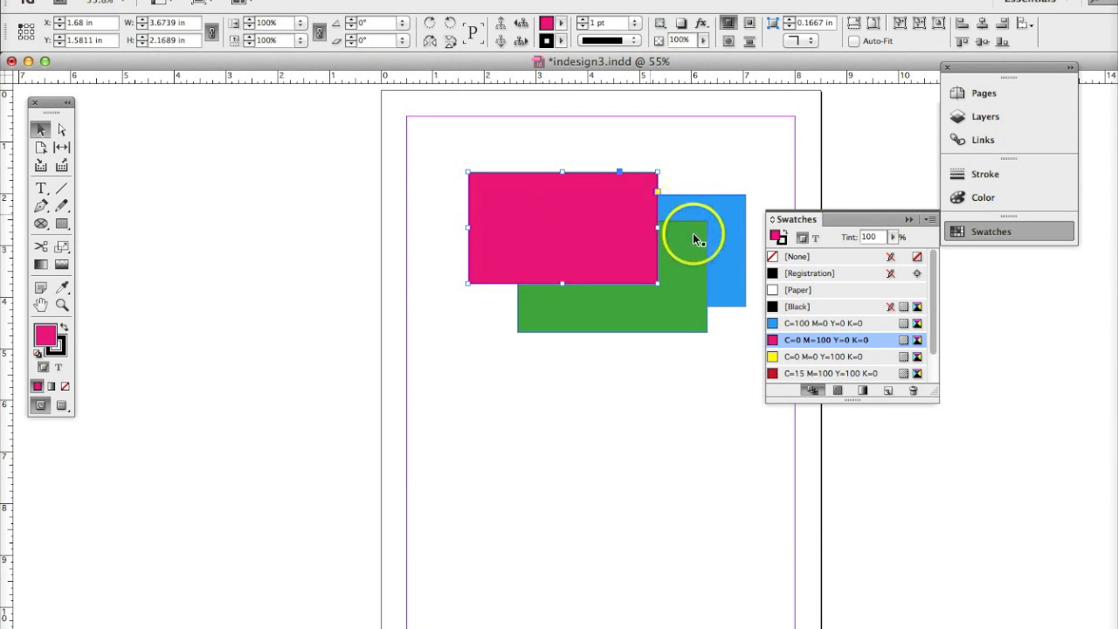
Send the magenta rectangle one level backward, behind the green one.
{"action": "left_click", "coordinate": [286, 2]}
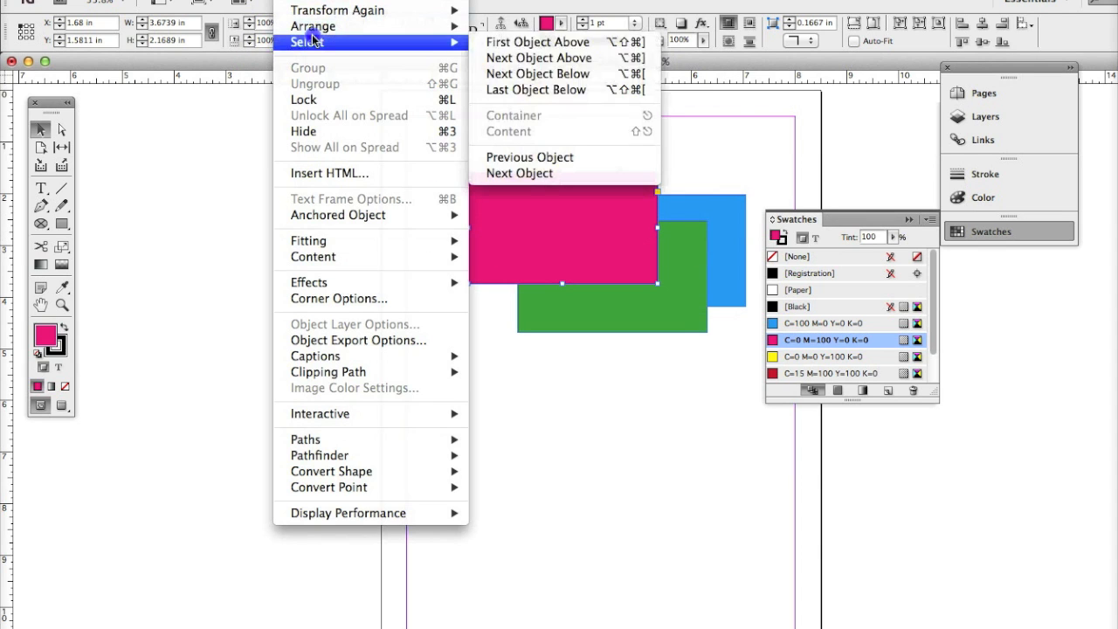
{"action": "mouse_move", "coordinate": [313, 27]}
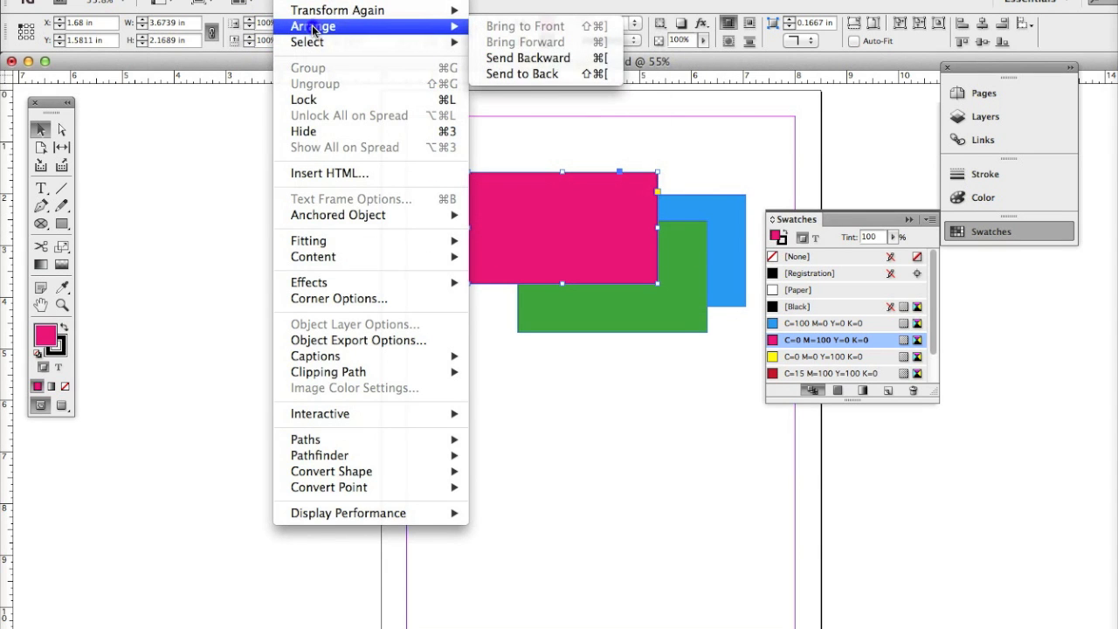
{"action": "left_click", "coordinate": [528, 58]}
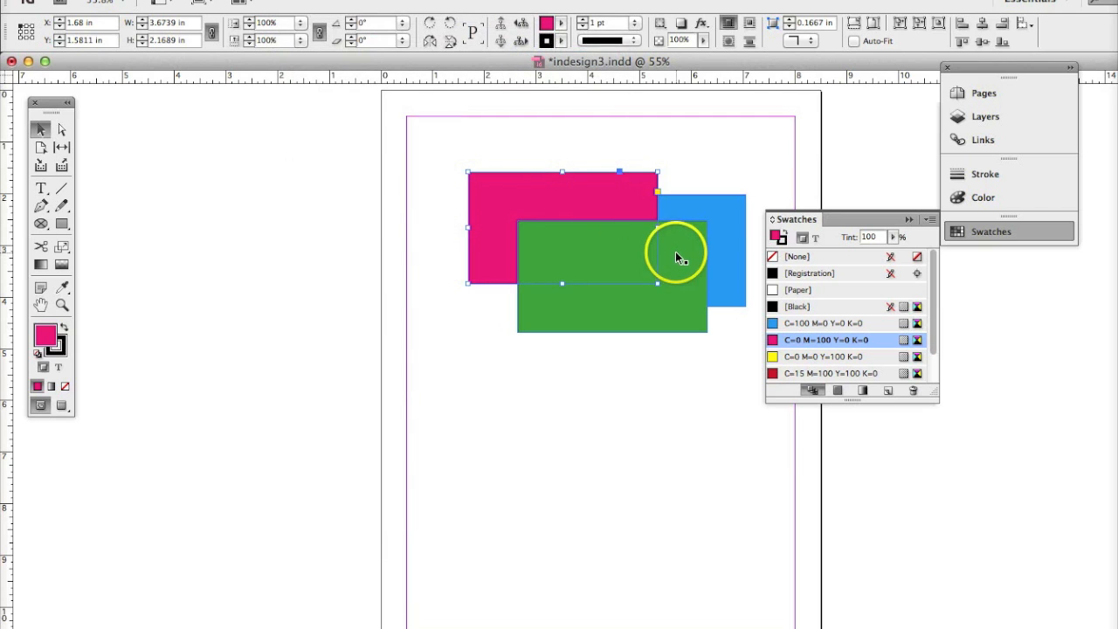
Shift the magenta rectangle to about X 1.95 in, Y 1.56 in, and bring the blue rectangle forward one level.
{"action": "left_click_drag", "start_coordinate": [622, 207], "coordinate": [636, 208]}
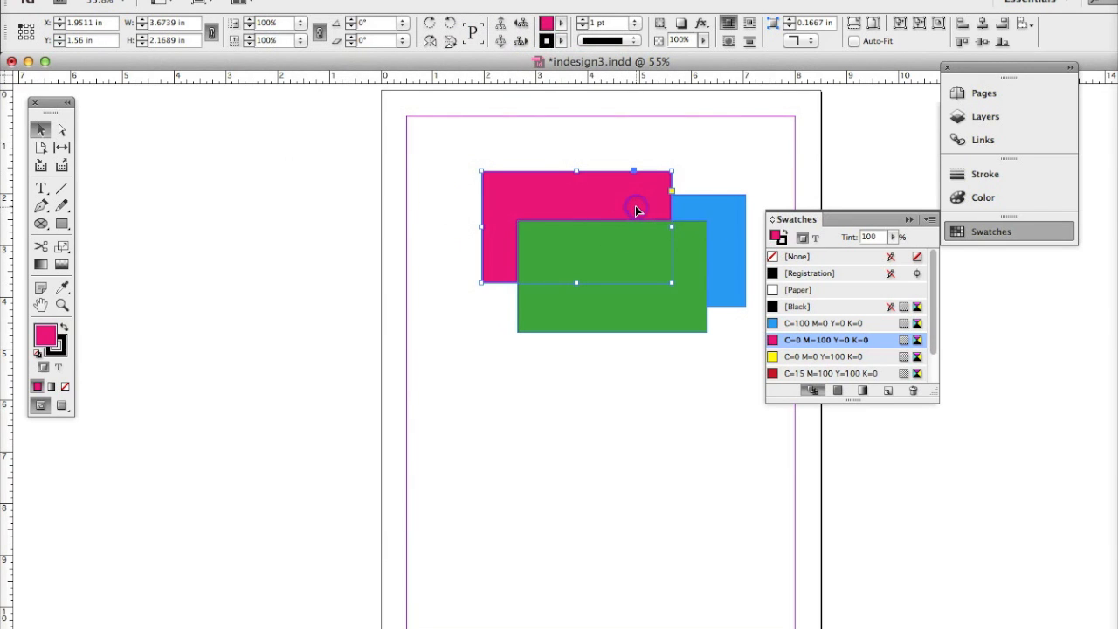
{"action": "left_click", "coordinate": [717, 206]}
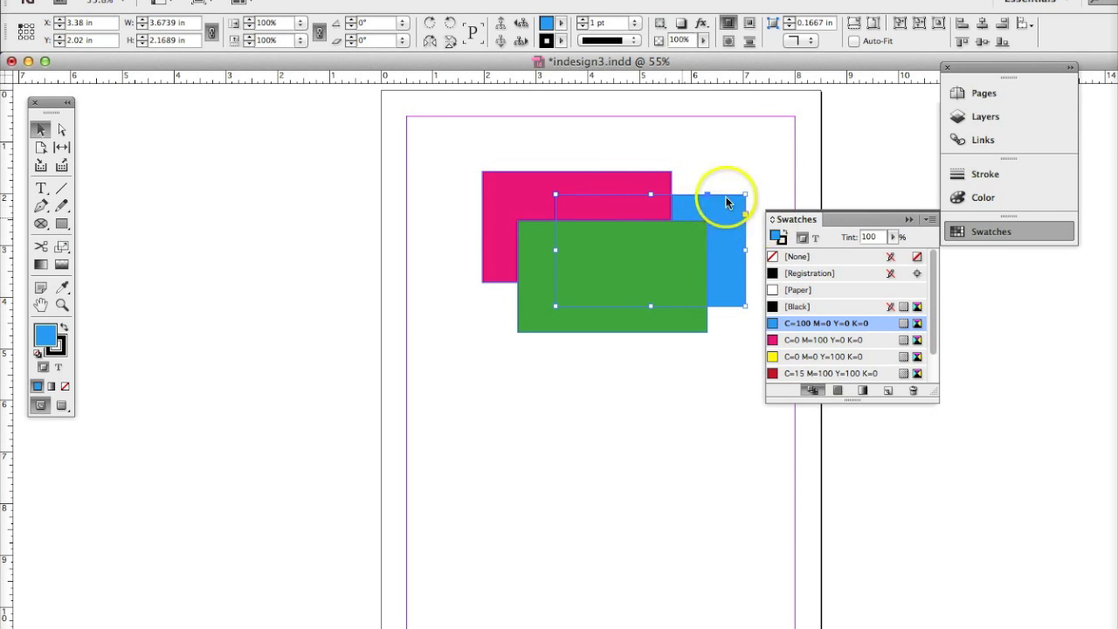
{"action": "left_click", "coordinate": [323, 2]}
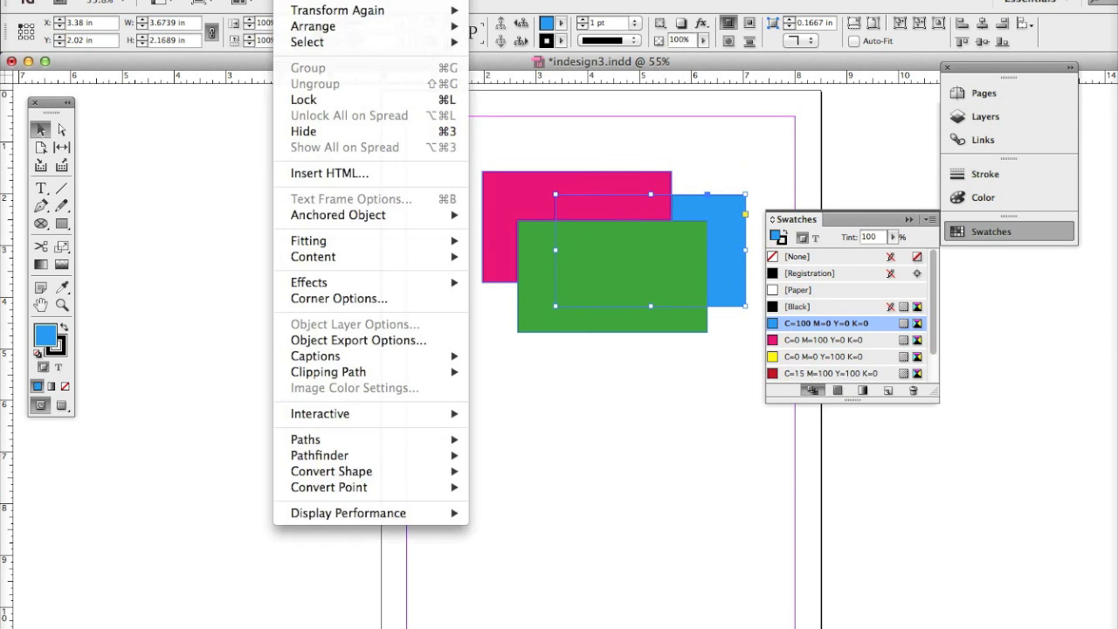
{"action": "mouse_move", "coordinate": [316, 29]}
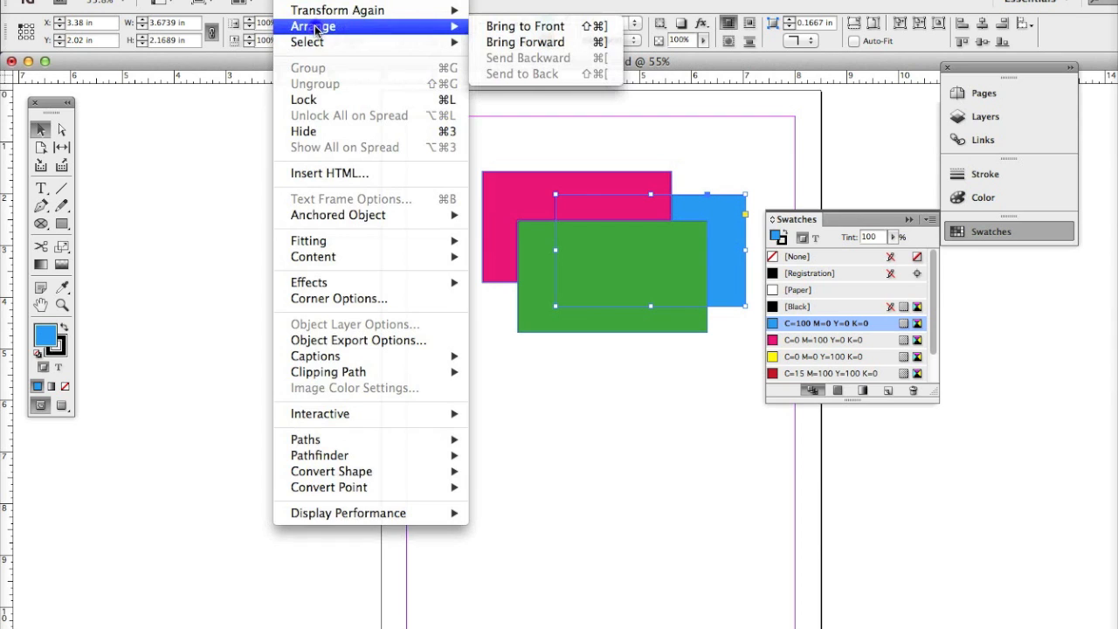
{"action": "left_click", "coordinate": [504, 42]}
{"action": "left_click", "coordinate": [602, 229]}
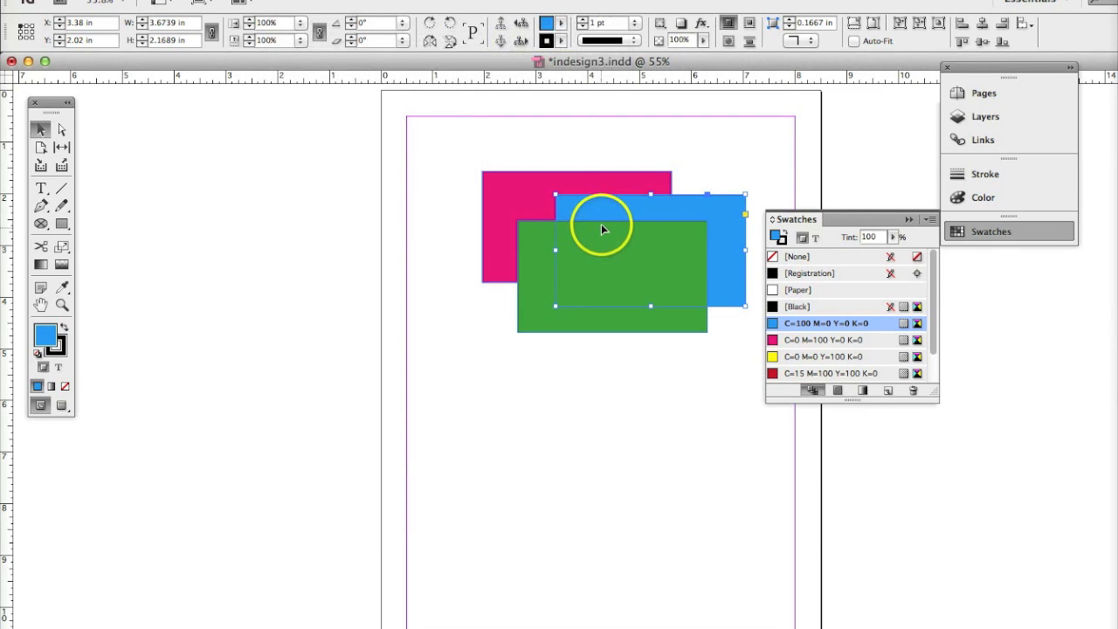
{"action": "left_click", "coordinate": [571, 446]}
{"action": "left_click", "coordinate": [295, 1]}
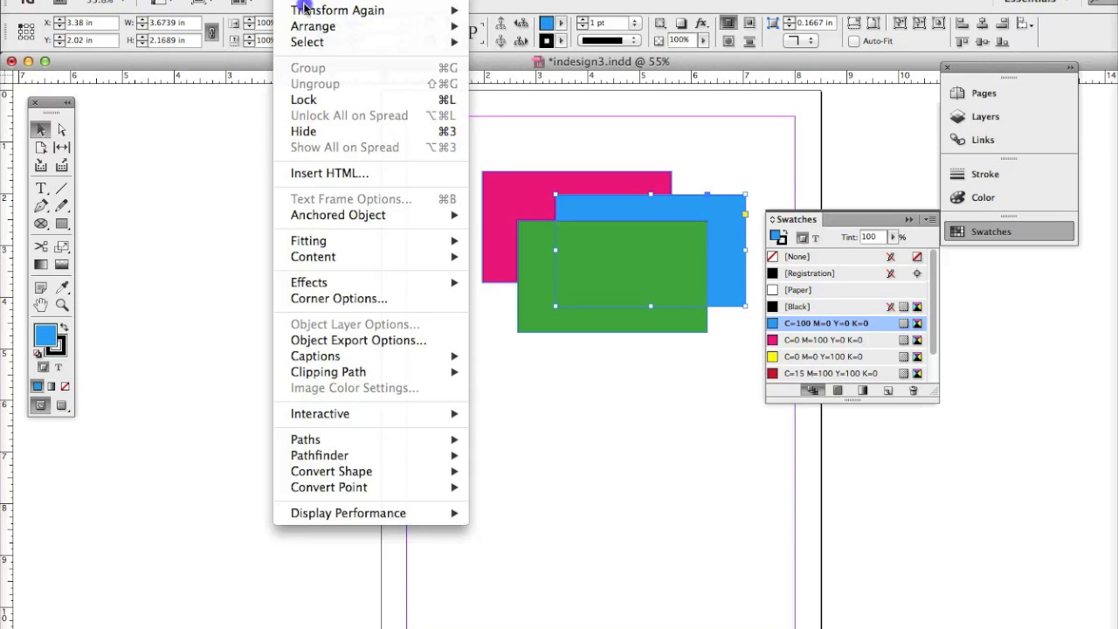
{"action": "mouse_move", "coordinate": [307, 32]}
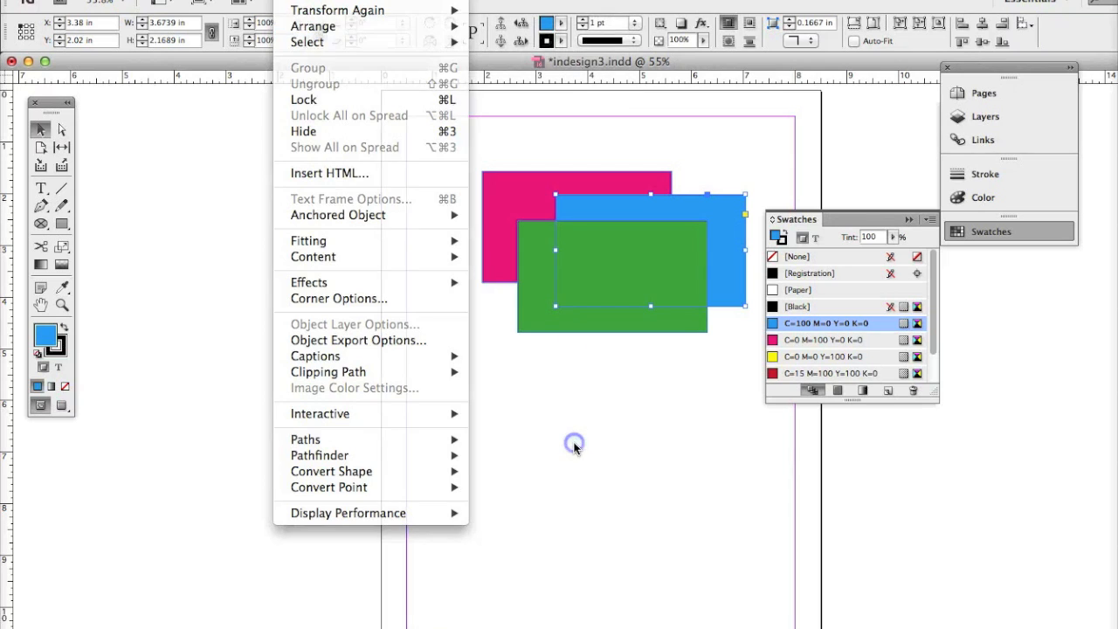
{"action": "left_click", "coordinate": [529, 325]}
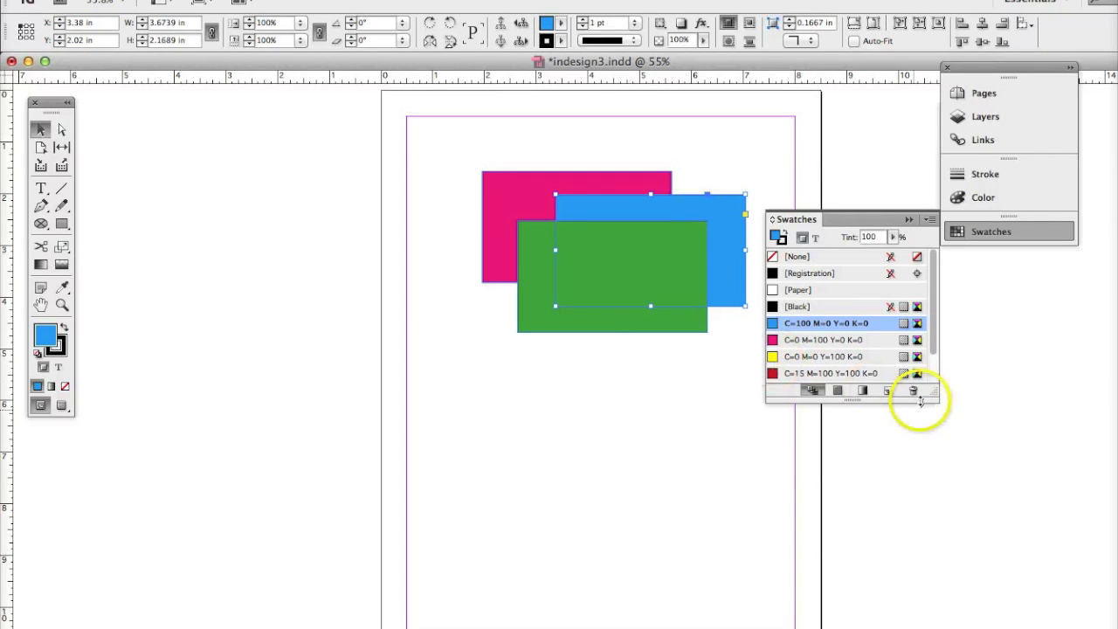
Lengthen the Swatches panel to show the whole swatch list, and select the green rectangle.
{"action": "left_click_drag", "start_coordinate": [933, 398], "coordinate": [934, 448]}
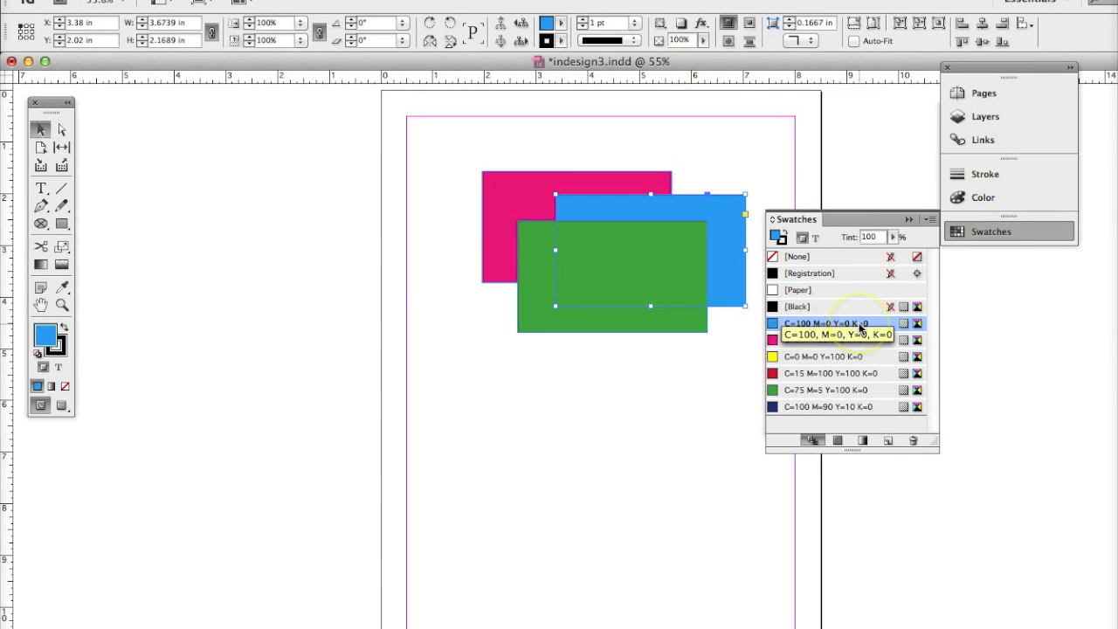
{"action": "left_click", "coordinate": [732, 185]}
{"action": "left_click", "coordinate": [725, 210]}
{"action": "left_click", "coordinate": [527, 200]}
{"action": "left_click", "coordinate": [549, 299]}
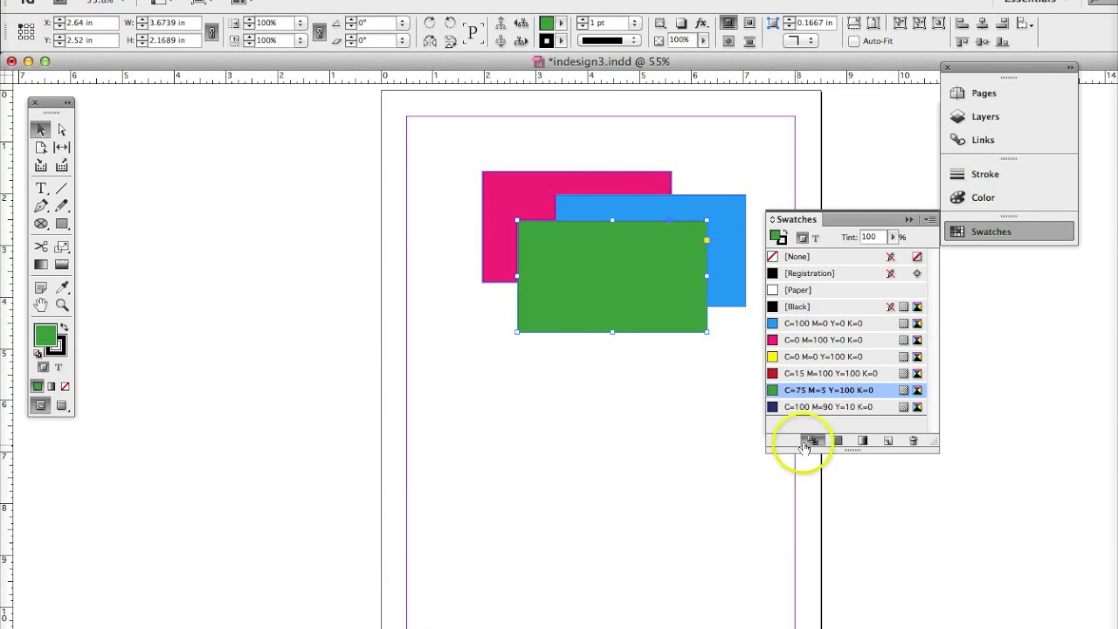
Edit the green swatch C=75 M=5 Y=100 K=0 with preview on, raising its magenta to about 32%.
{"action": "double_click", "coordinate": [821, 390]}
{"action": "left_click_drag", "start_coordinate": [561, 228], "coordinate": [297, 166]}
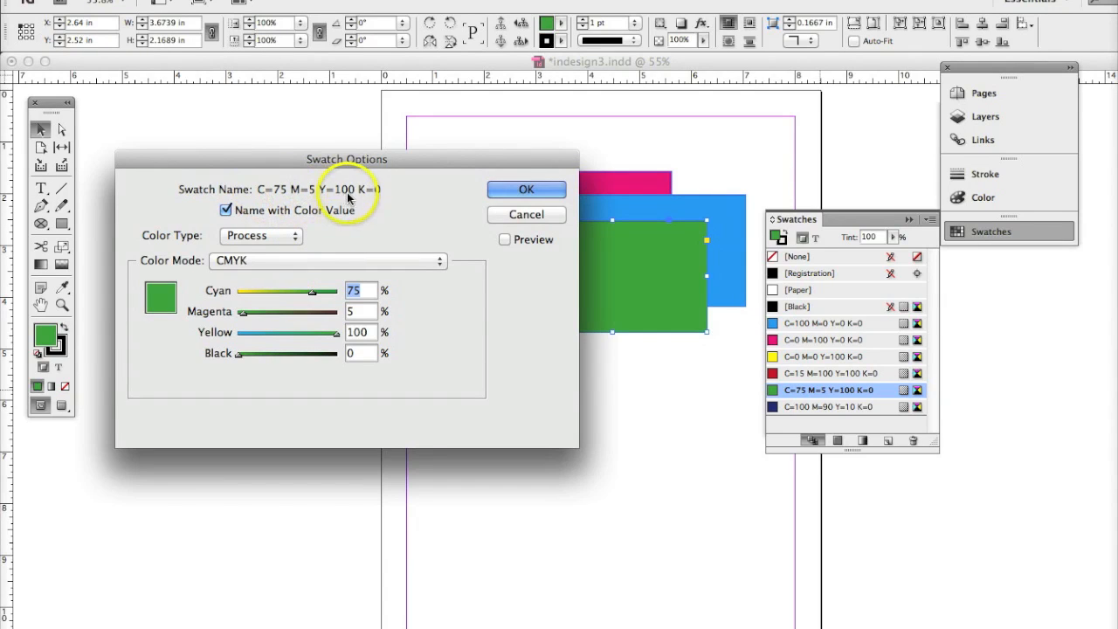
{"action": "left_click", "coordinate": [286, 238]}
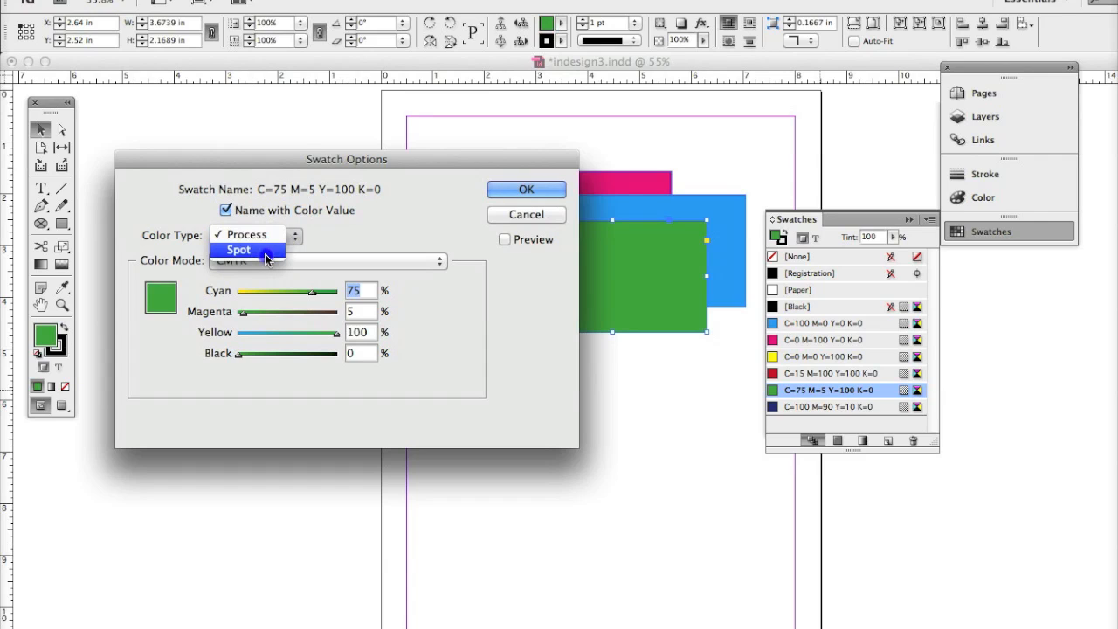
{"action": "left_click", "coordinate": [341, 232]}
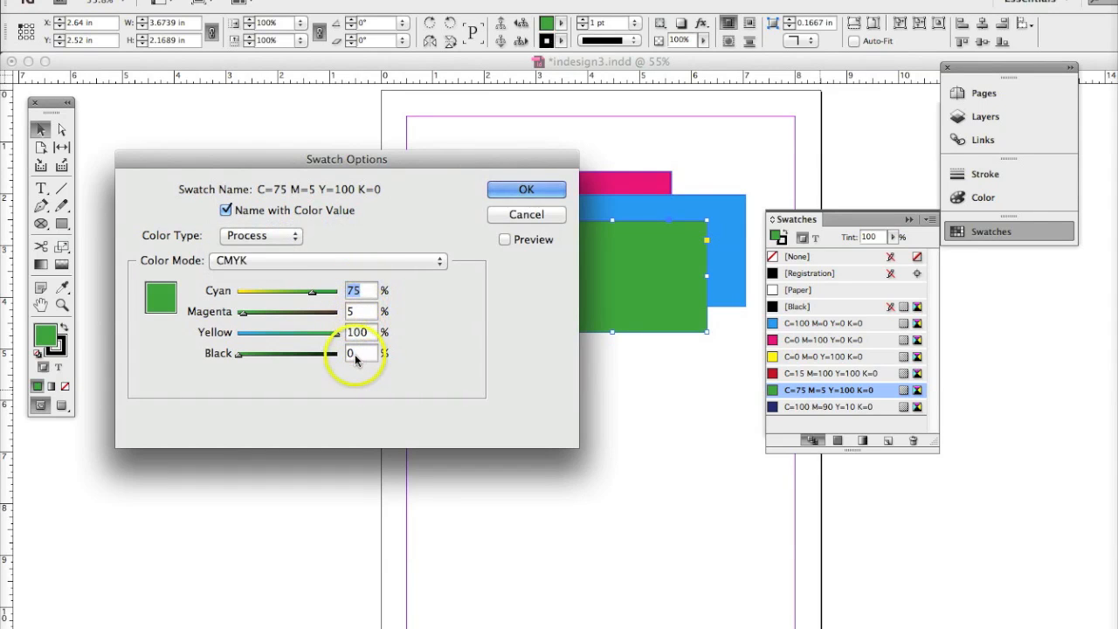
{"action": "left_click_drag", "start_coordinate": [243, 312], "coordinate": [270, 315]}
{"action": "left_click", "coordinate": [505, 239]}
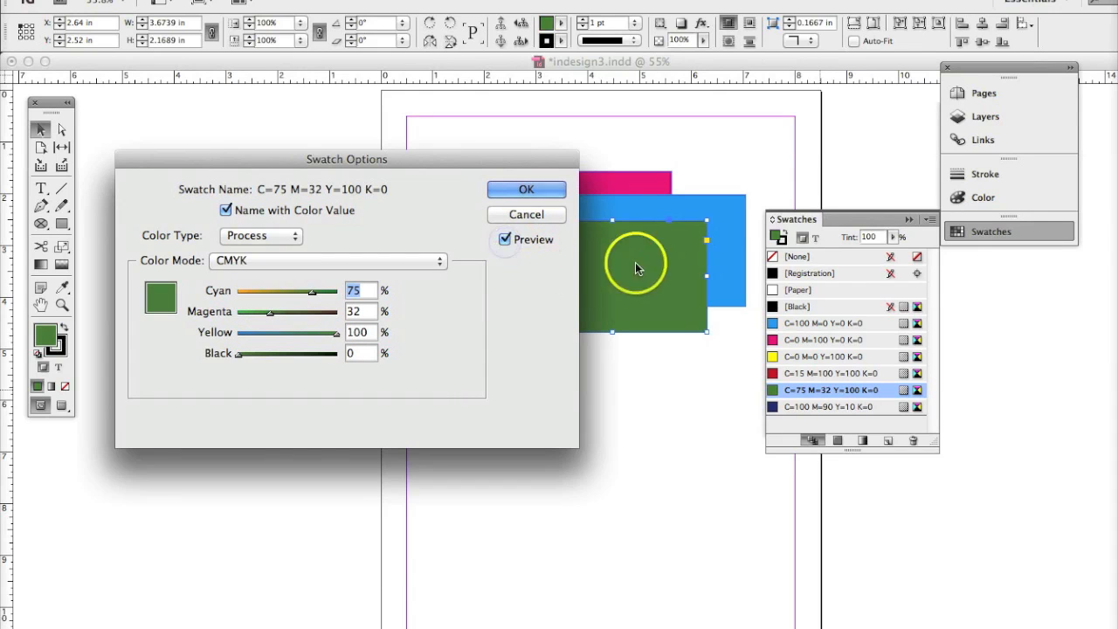
{"action": "left_click_drag", "start_coordinate": [432, 158], "coordinate": [401, 160]}
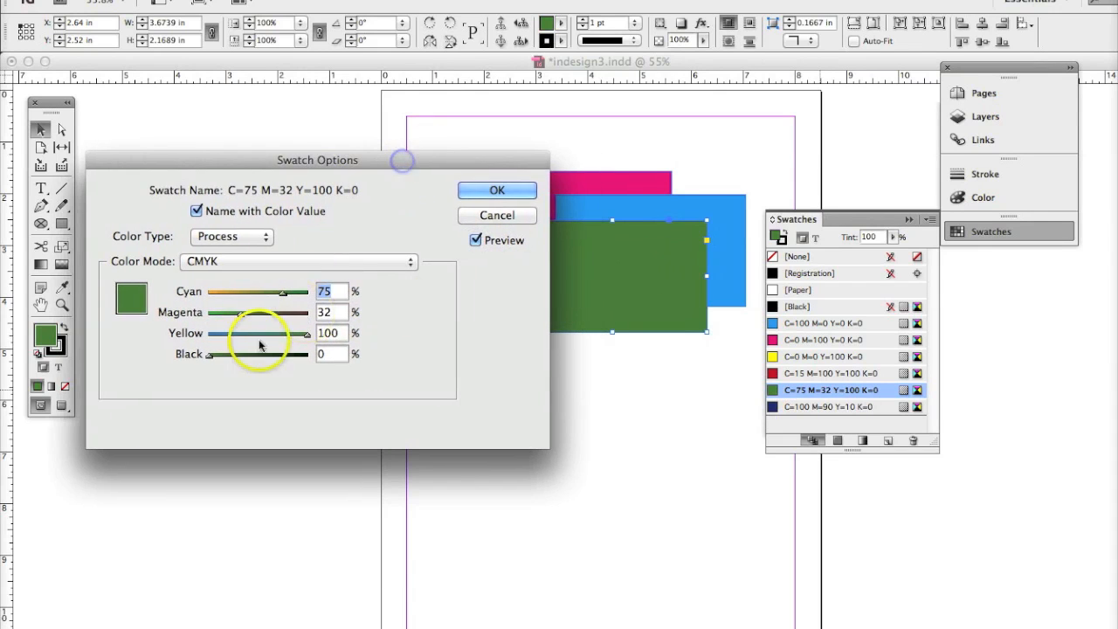
Remix the swatch to the dark purple C=61 M=90 Y=38 K=19 and apply the change.
{"action": "left_click_drag", "start_coordinate": [306, 333], "coordinate": [254, 295]}
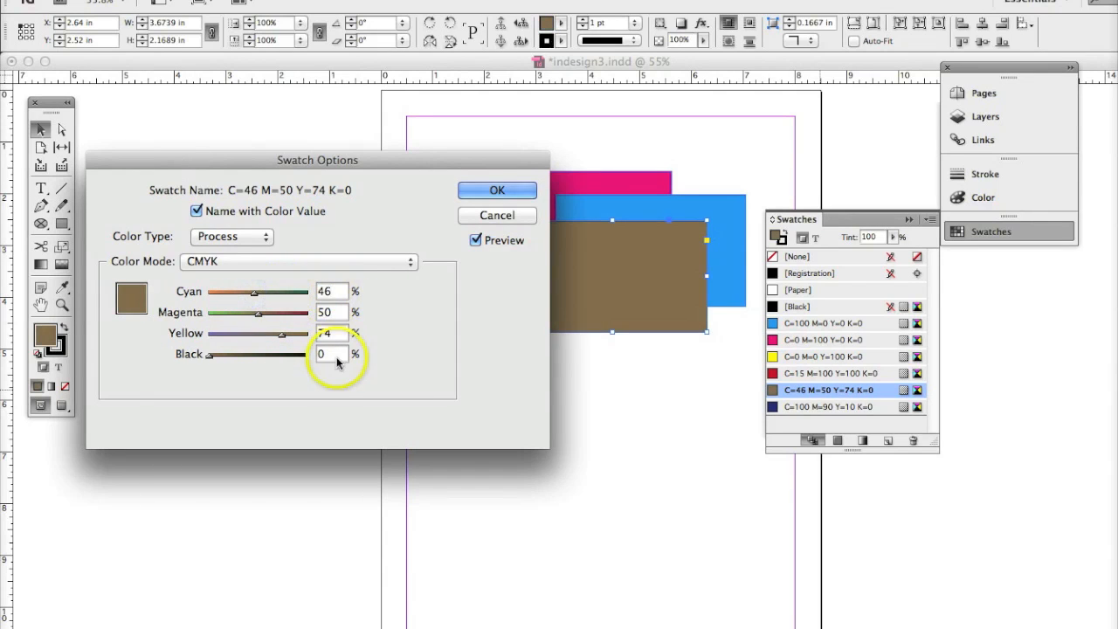
{"action": "left_click_drag", "start_coordinate": [210, 358], "coordinate": [281, 314]}
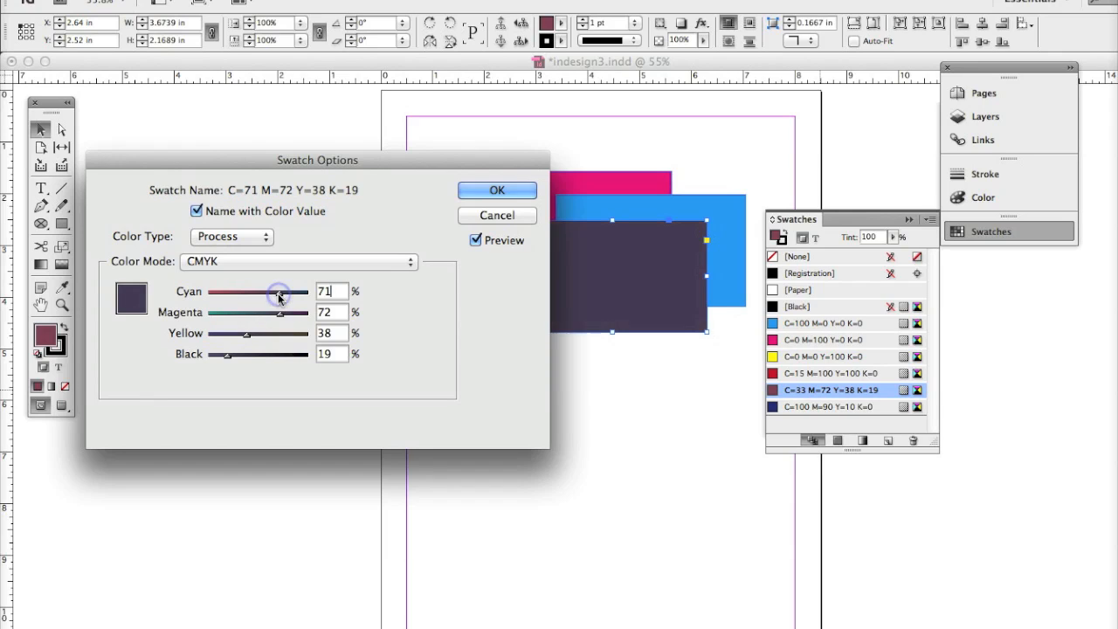
{"action": "left_click", "coordinate": [277, 316]}
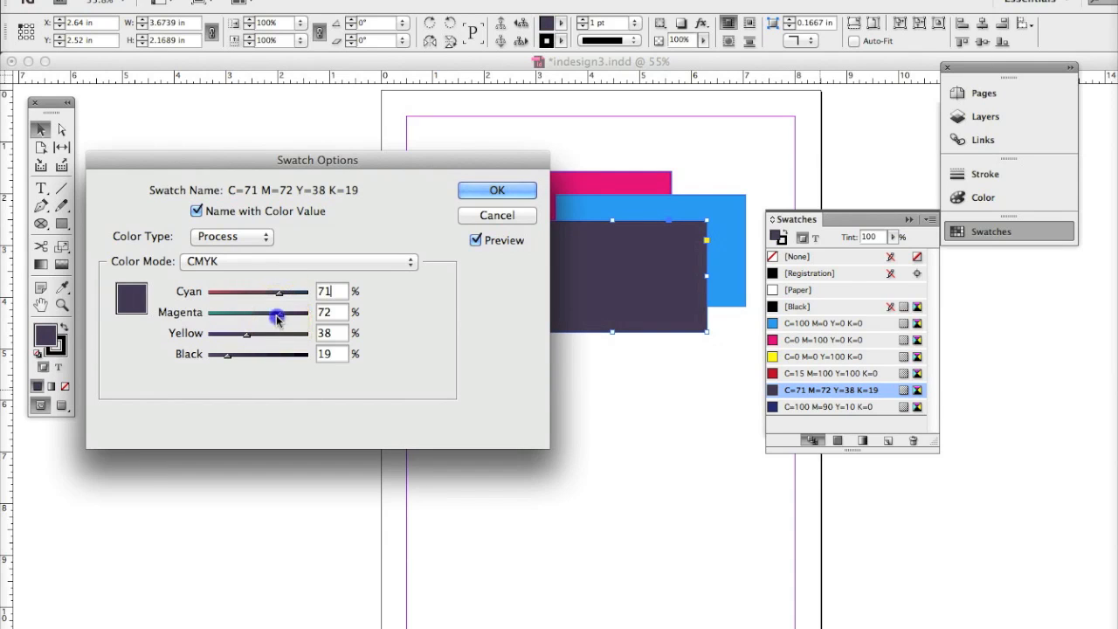
{"action": "left_click_drag", "start_coordinate": [297, 319], "coordinate": [300, 320]}
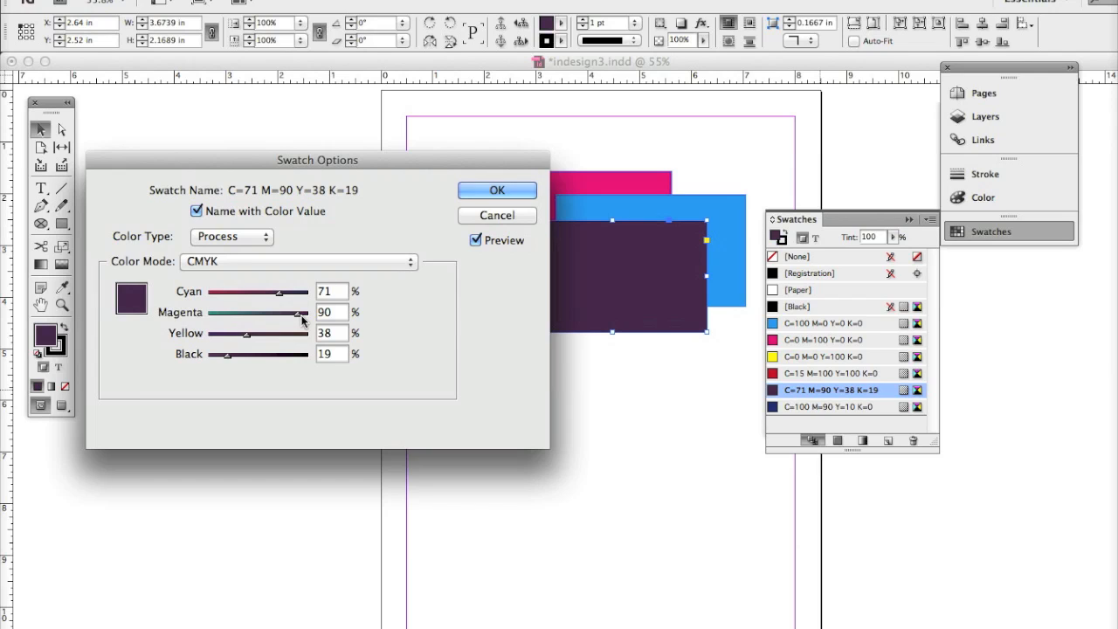
{"action": "left_click", "coordinate": [279, 294]}
{"action": "left_click_drag", "start_coordinate": [268, 297], "coordinate": [266, 297]}
{"action": "left_click", "coordinate": [497, 190]}
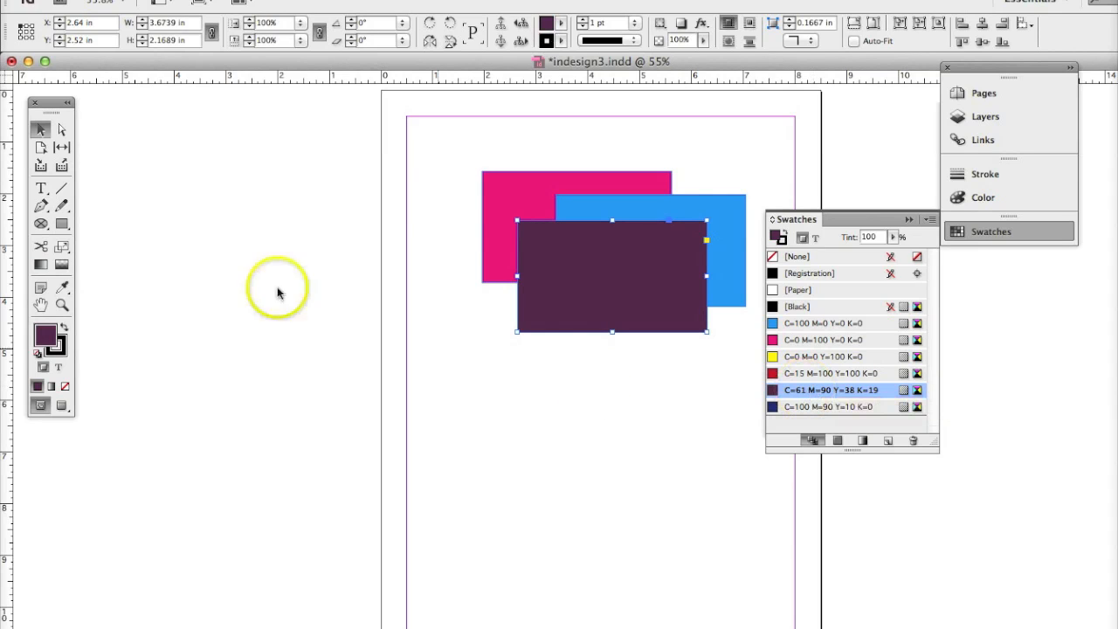
Draw a circle about 2.36 in wide below the rectangles and fill it with the C=61 M=90 Y=38 K=19 swatch.
{"action": "left_click", "coordinate": [62, 222]}
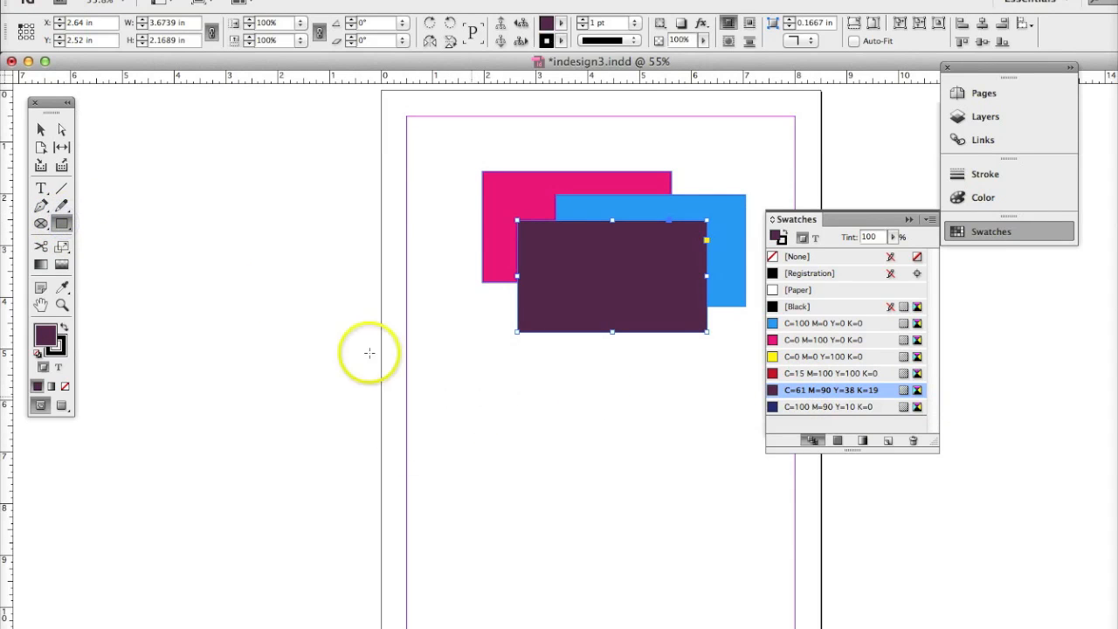
{"action": "left_click_drag", "start_coordinate": [61, 224], "coordinate": [96, 240]}
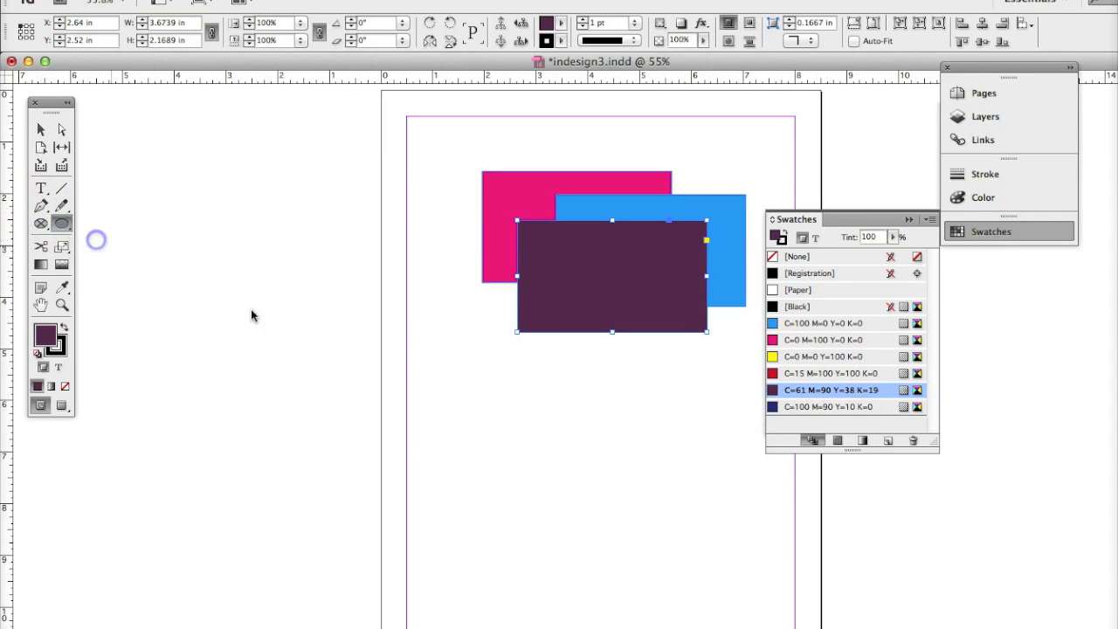
{"action": "left_click_drag", "start_coordinate": [459, 374], "coordinate": [581, 495]}
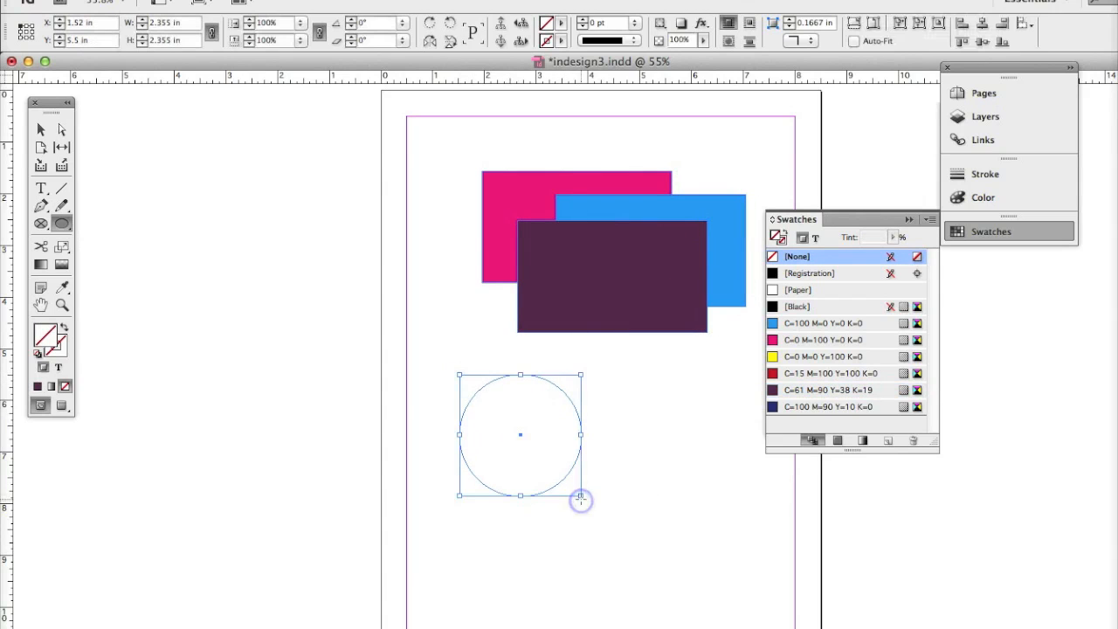
{"action": "left_click", "coordinate": [789, 389]}
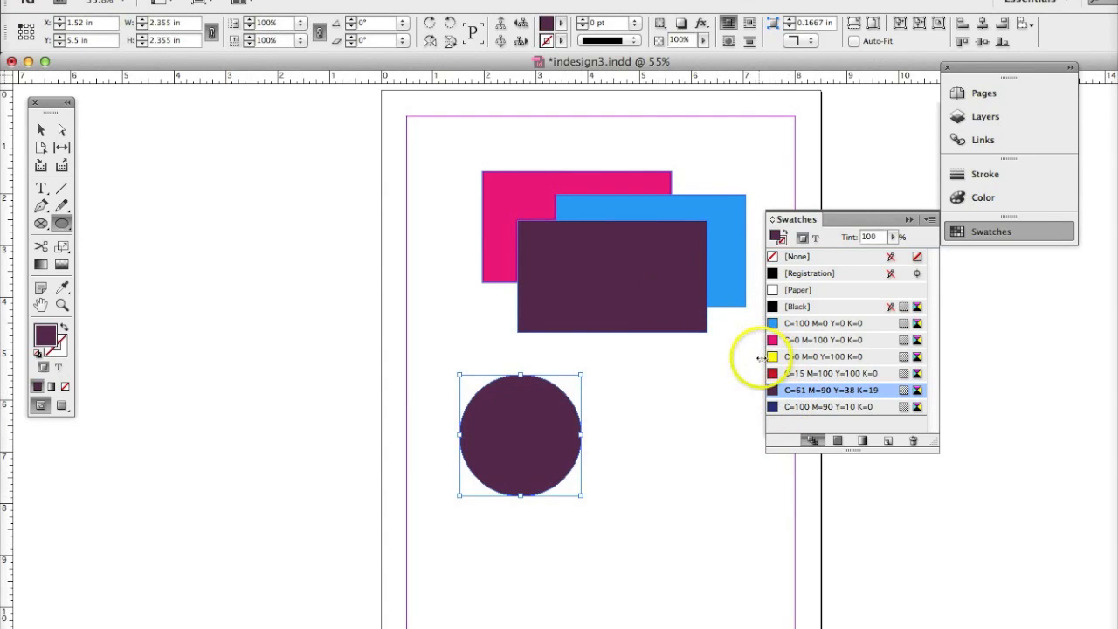
{"action": "left_click", "coordinate": [40, 129]}
Start a new process color swatch mixed to C=62 M=34 Y=80 K=19 in CMYK mode.
{"action": "left_click", "coordinate": [927, 220]}
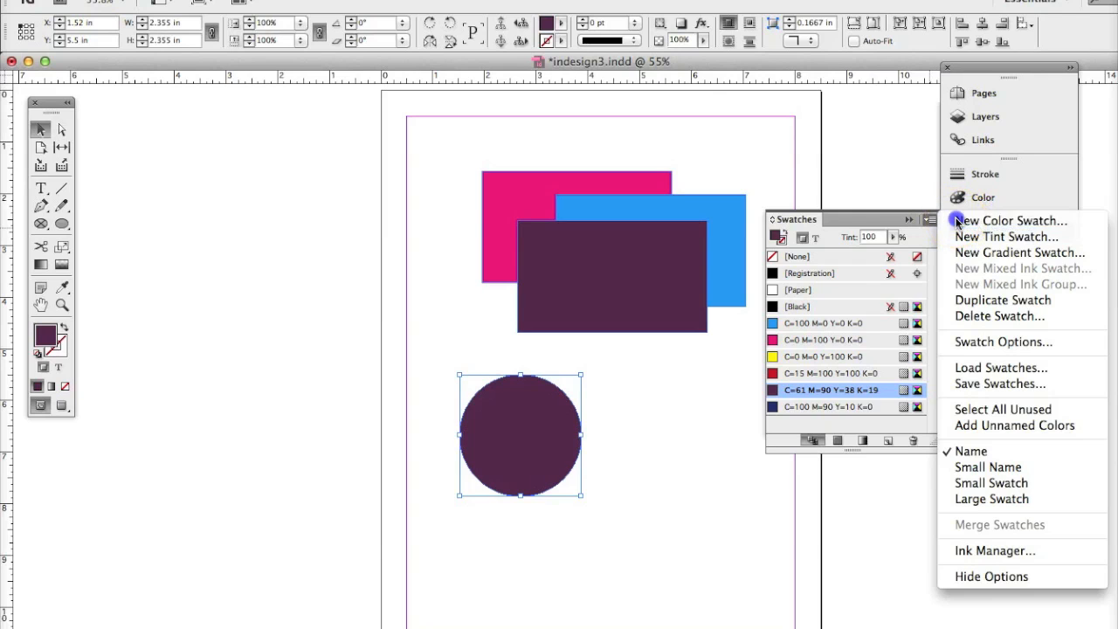
{"action": "left_click", "coordinate": [957, 223]}
{"action": "mouse_move", "coordinate": [551, 345]}
{"action": "left_mouse_down"}
{"action": "mouse_move", "coordinate": [535, 343]}
{"action": "mouse_move", "coordinate": [568, 363]}
{"action": "mouse_move", "coordinate": [525, 365]}
{"action": "mouse_move", "coordinate": [542, 388]}
{"action": "mouse_move", "coordinate": [572, 385]}
{"action": "mouse_move", "coordinate": [536, 342]}
{"action": "mouse_move", "coordinate": [554, 342]}
{"action": "left_mouse_up"}
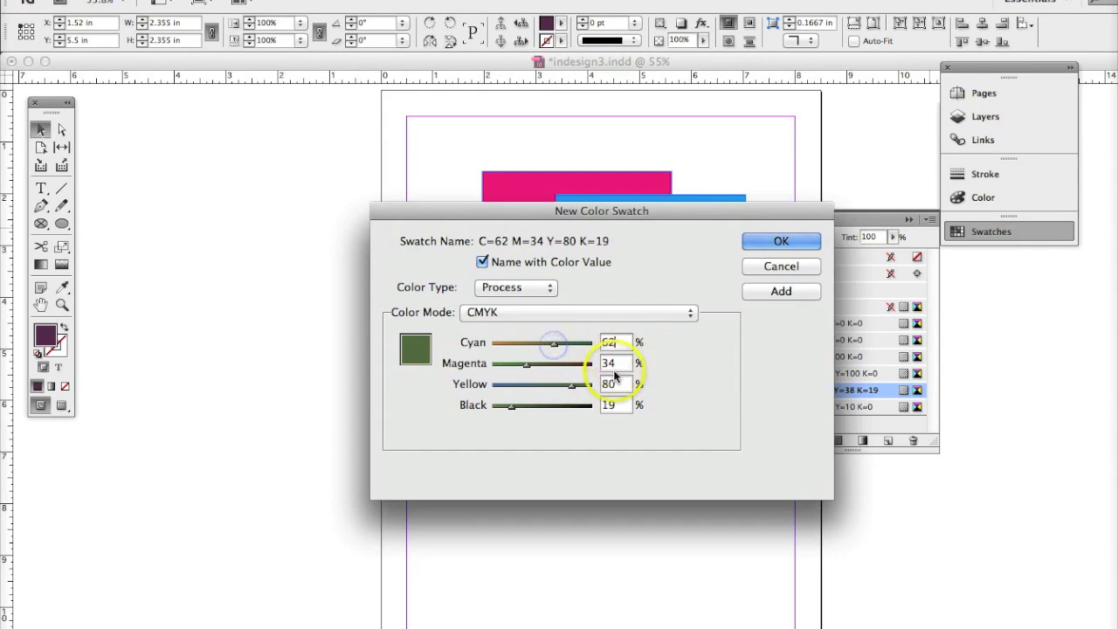
{"action": "left_click", "coordinate": [774, 292]}
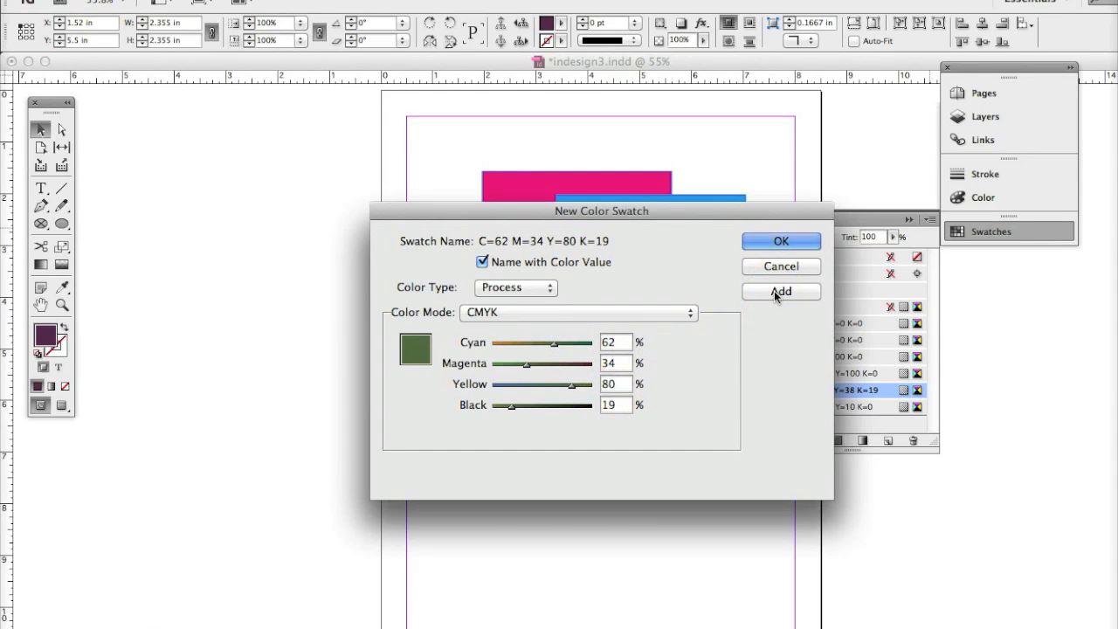
{"action": "left_click", "coordinate": [507, 289]}
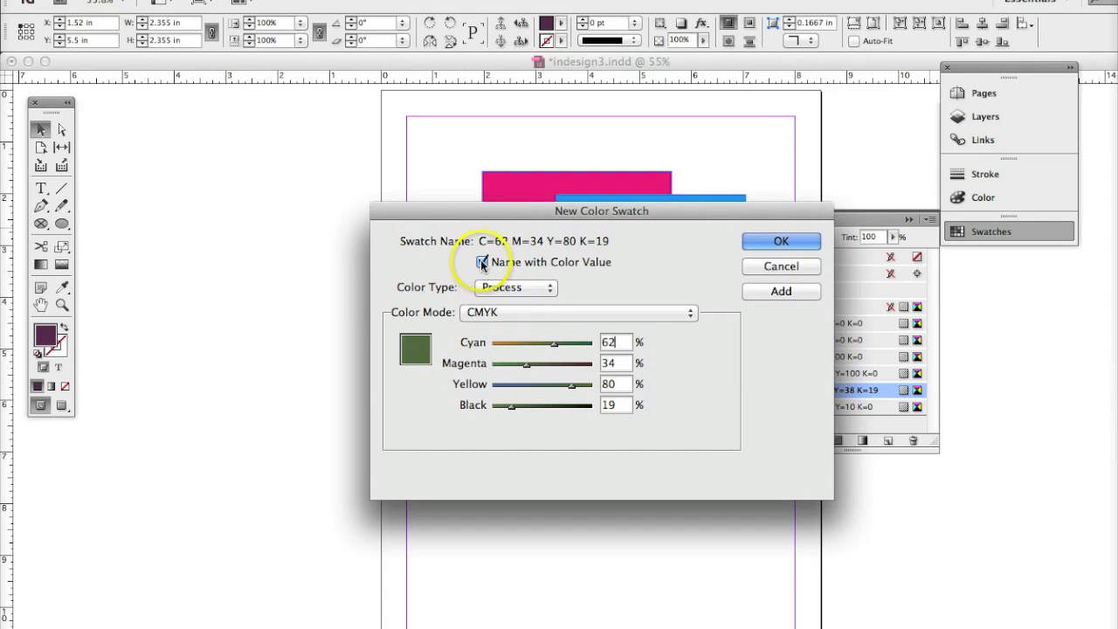
Turn off naming by color value, name the swatch New Green and add it to the swatches.
{"action": "left_click", "coordinate": [482, 263]}
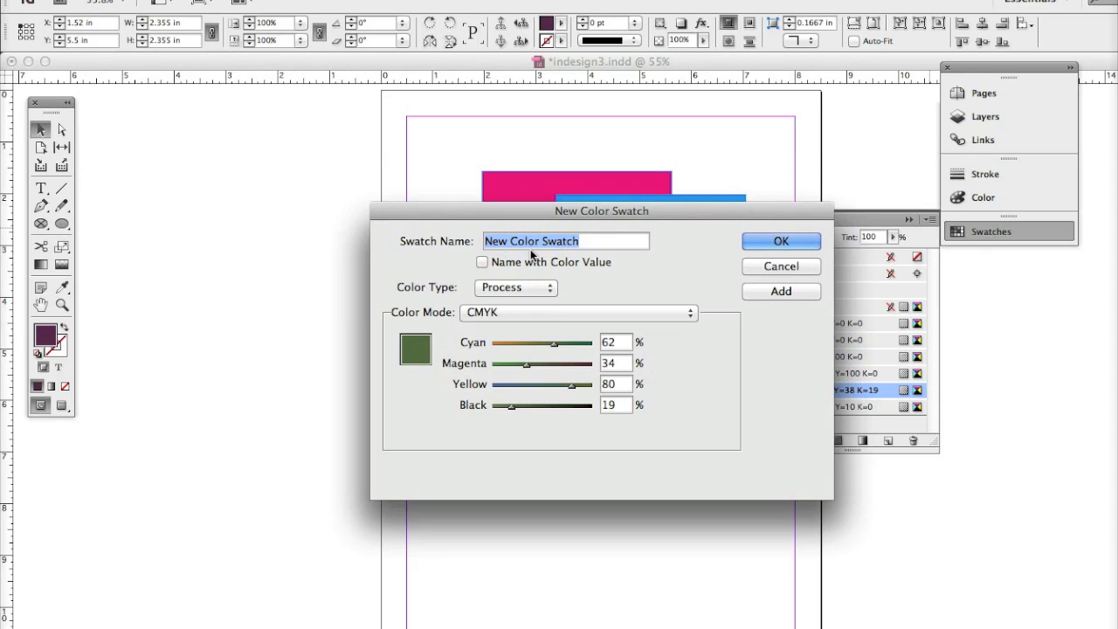
{"action": "type", "text": "New Green"}
{"action": "left_click", "coordinate": [579, 278]}
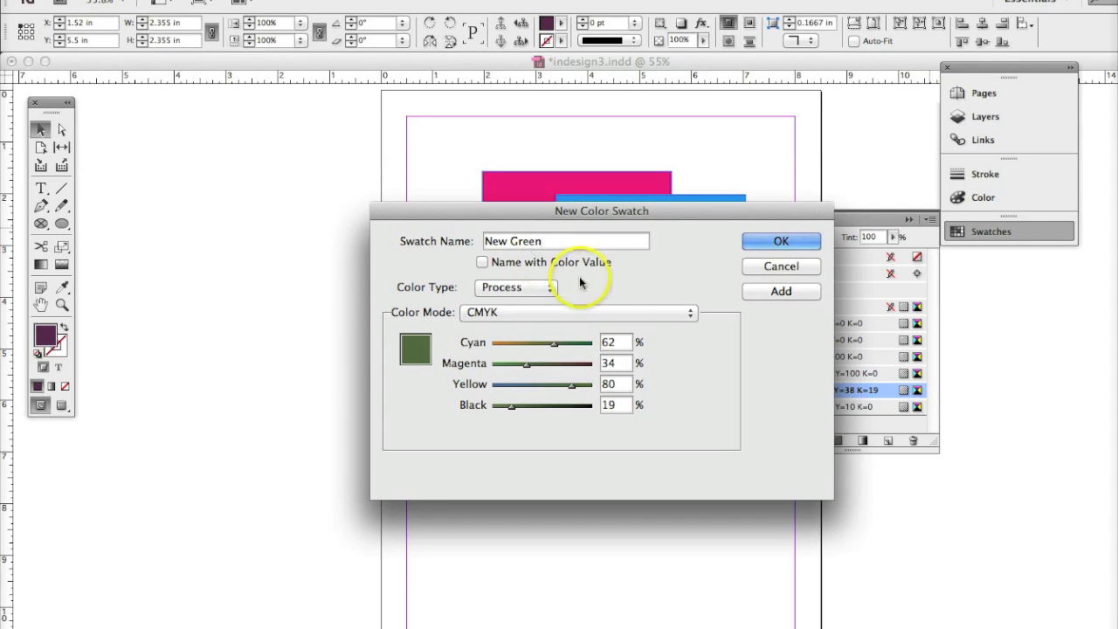
{"action": "left_click", "coordinate": [781, 291]}
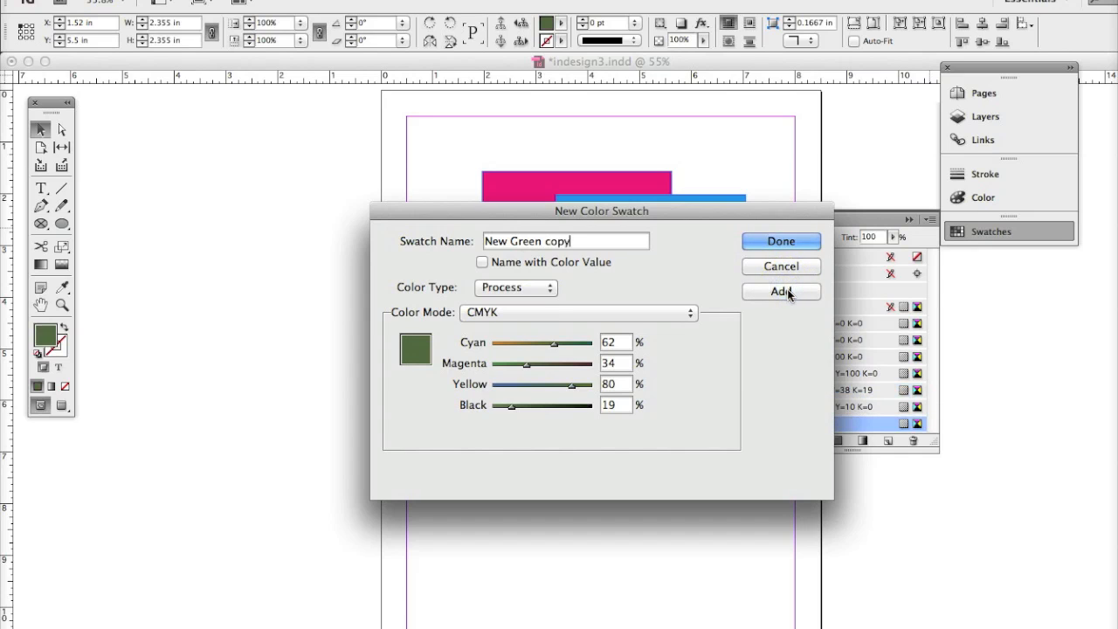
{"action": "left_click", "coordinate": [780, 241]}
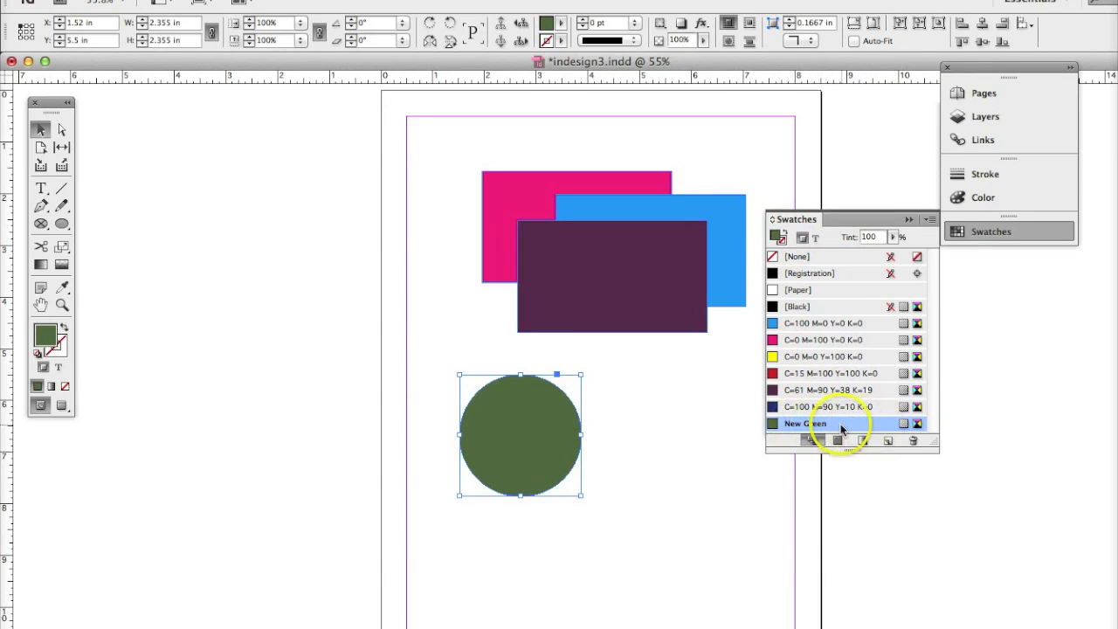
Review the color settings of the New Green swatch and leave without changing them.
{"action": "mouse_move", "coordinate": [845, 429]}
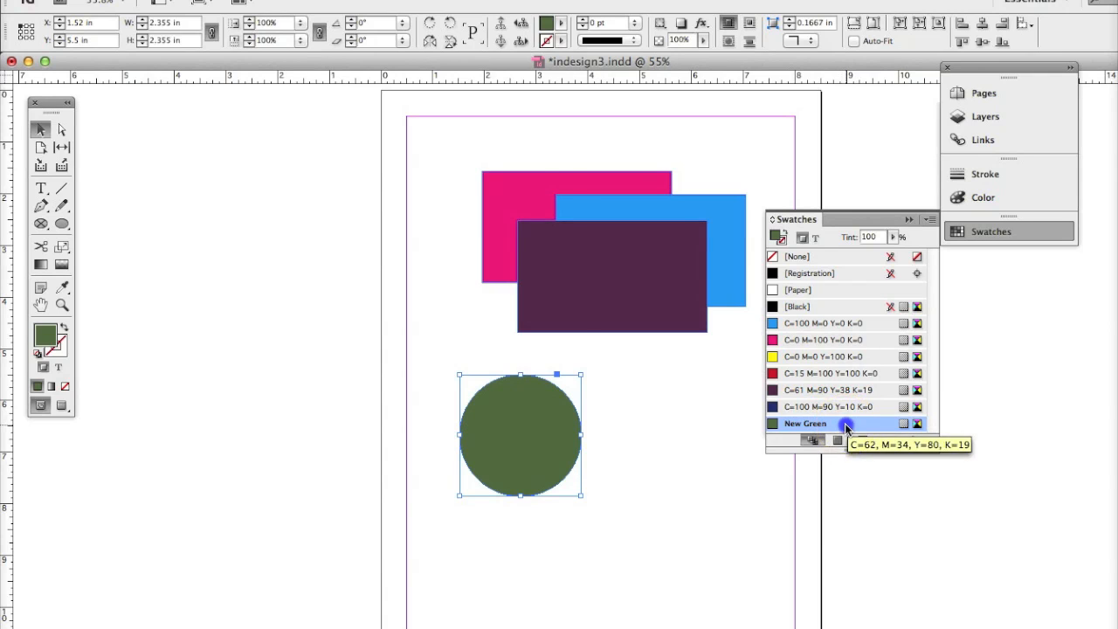
{"action": "double_click", "coordinate": [845, 426]}
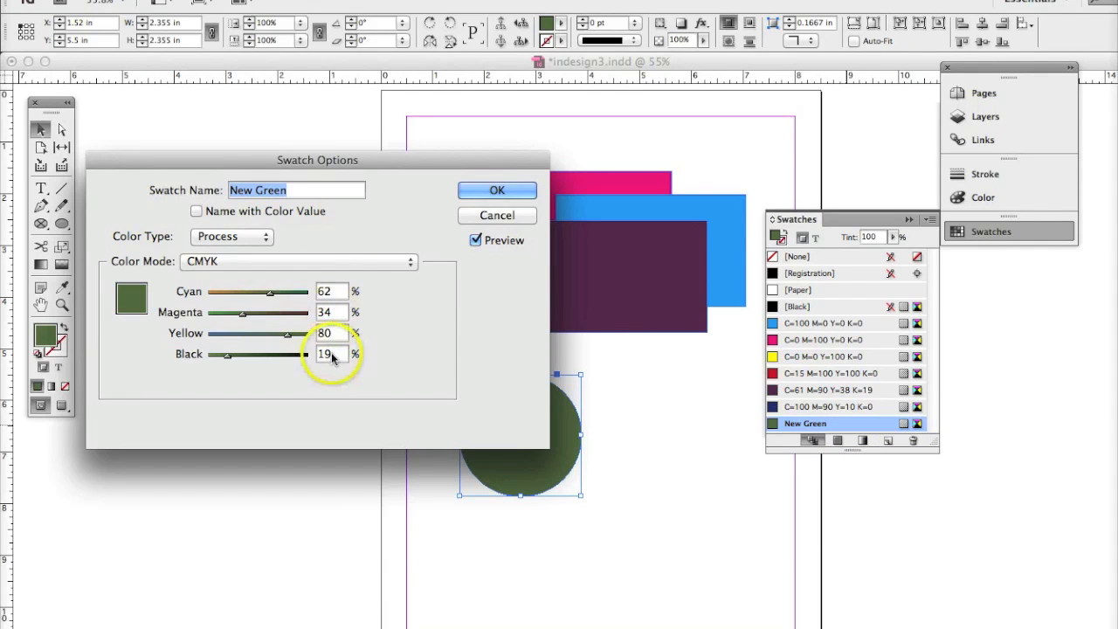
{"action": "left_click", "coordinate": [481, 222]}
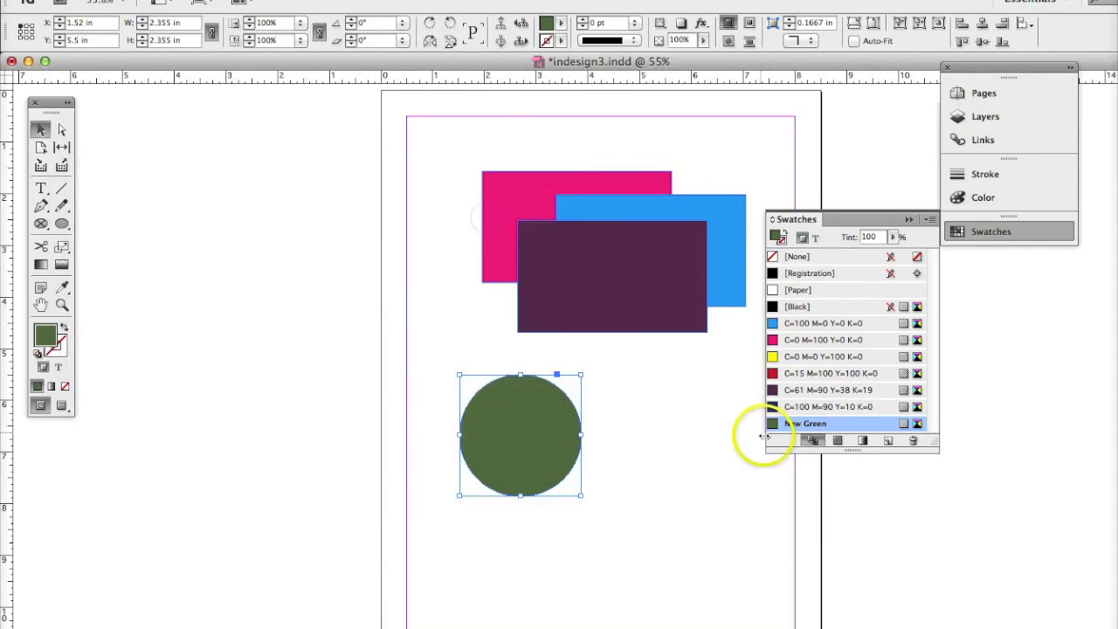
Fill the circle with the C=100 M=90 Y=10 K=0 swatch and review its naming option, discarding any swatch changes.
{"action": "double_click", "coordinate": [808, 407]}
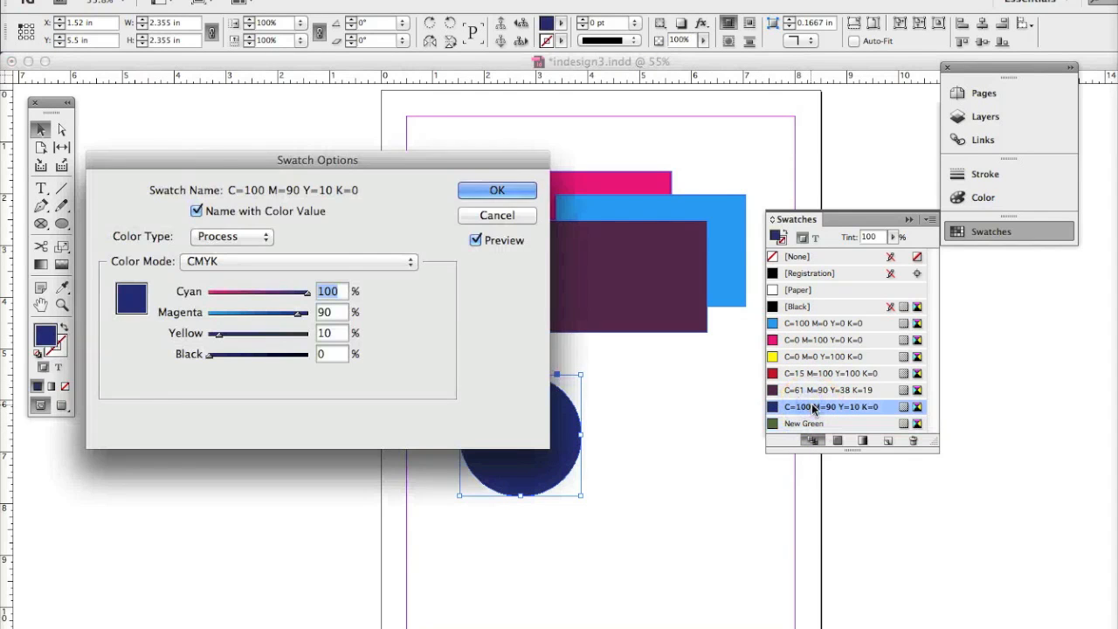
{"action": "left_click", "coordinate": [196, 211]}
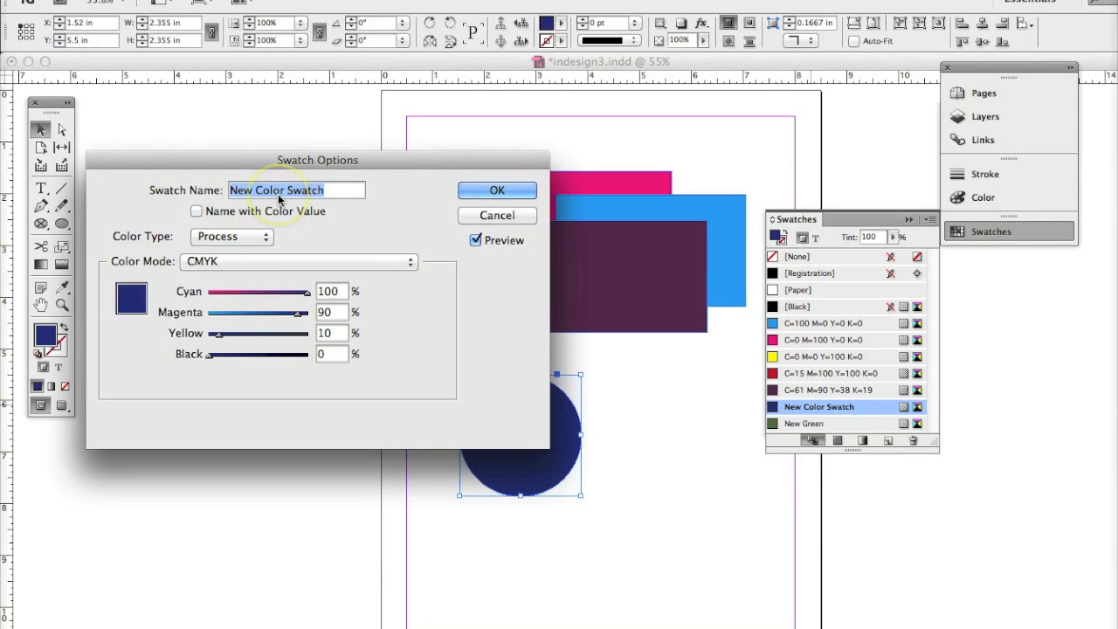
{"action": "left_click", "coordinate": [494, 215]}
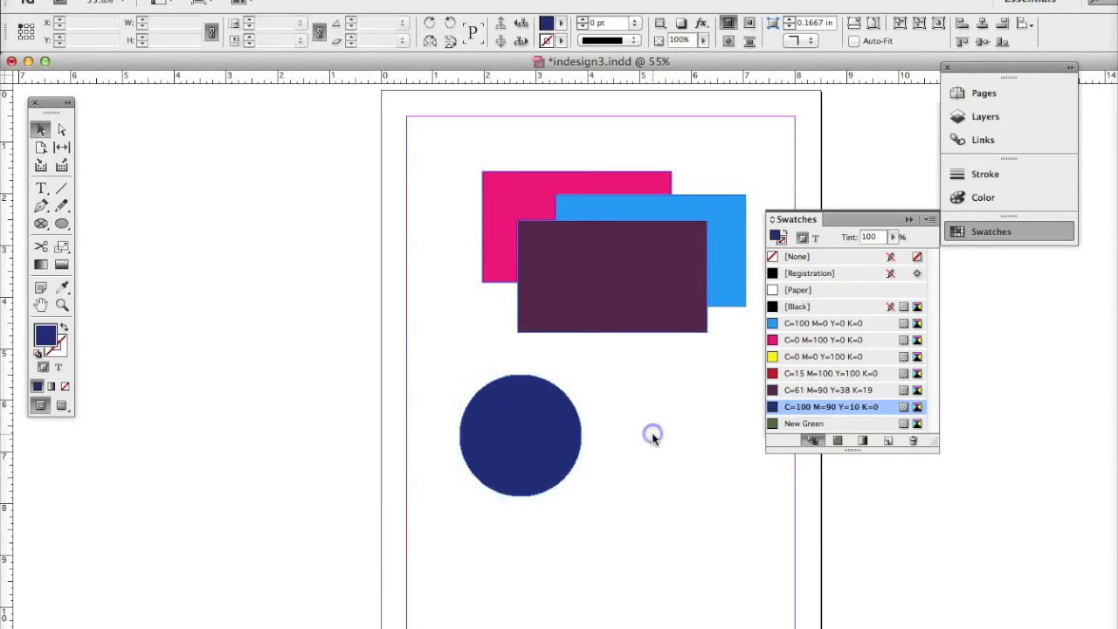
Move the circle just below the purple rectangle, to about X 2.64 in and Y 4.96 in.
{"action": "left_click_drag", "start_coordinate": [539, 434], "coordinate": [469, 355]}
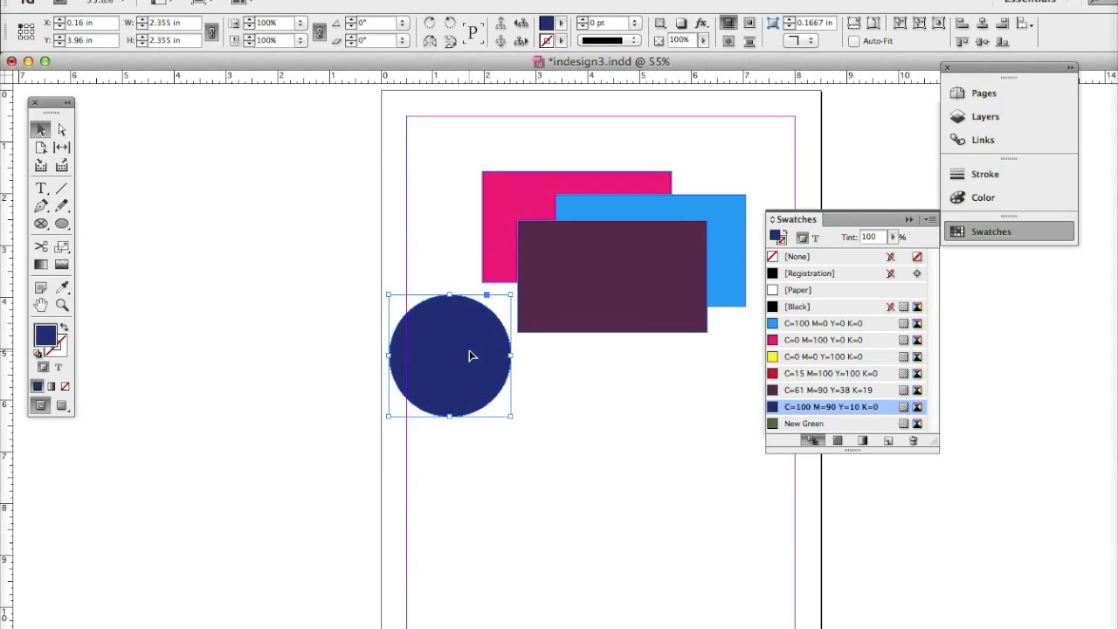
{"action": "left_click_drag", "start_coordinate": [472, 362], "coordinate": [600, 413]}
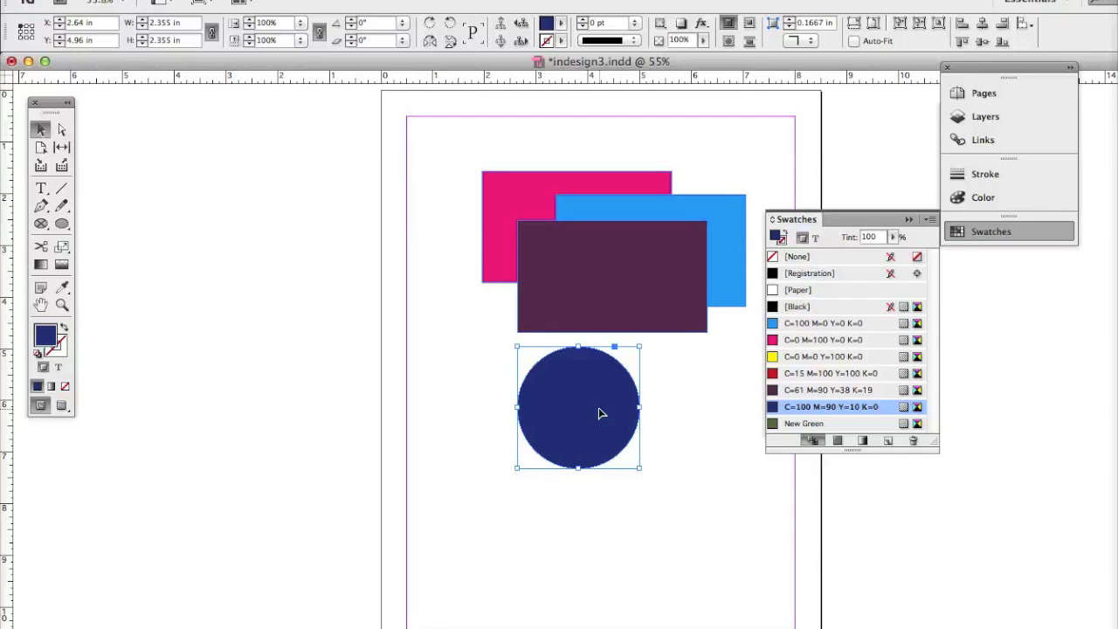
Start a new color swatch with the Spot color type and the PANTONE+ Solid Uncoated color mode.
{"action": "left_click", "coordinate": [929, 220]}
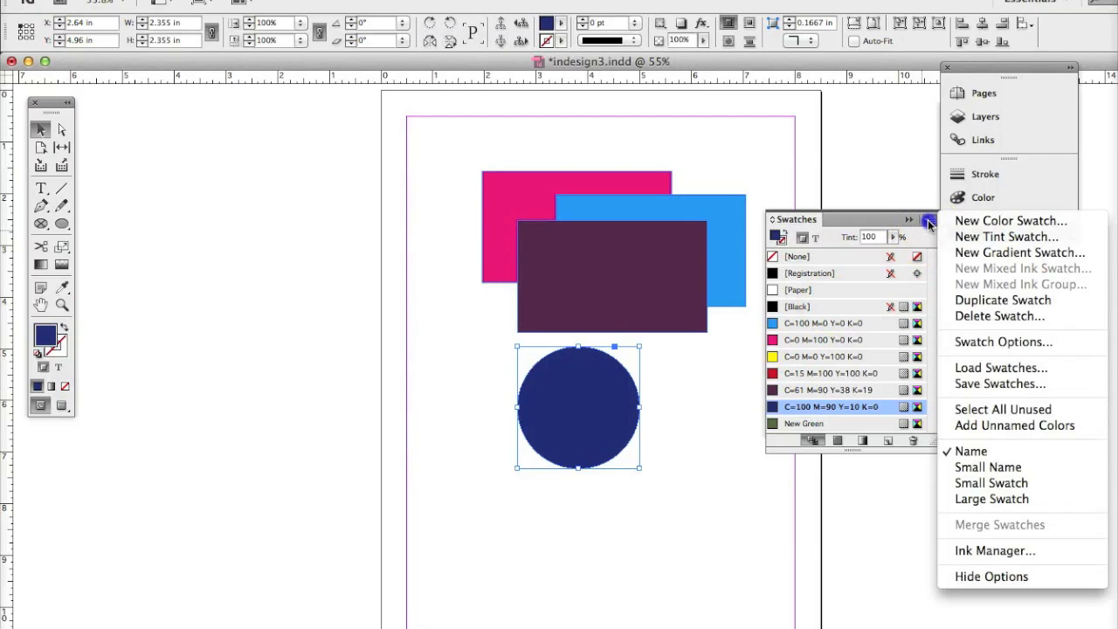
{"action": "left_click", "coordinate": [975, 225]}
{"action": "left_click_drag", "start_coordinate": [706, 212], "coordinate": [410, 94]}
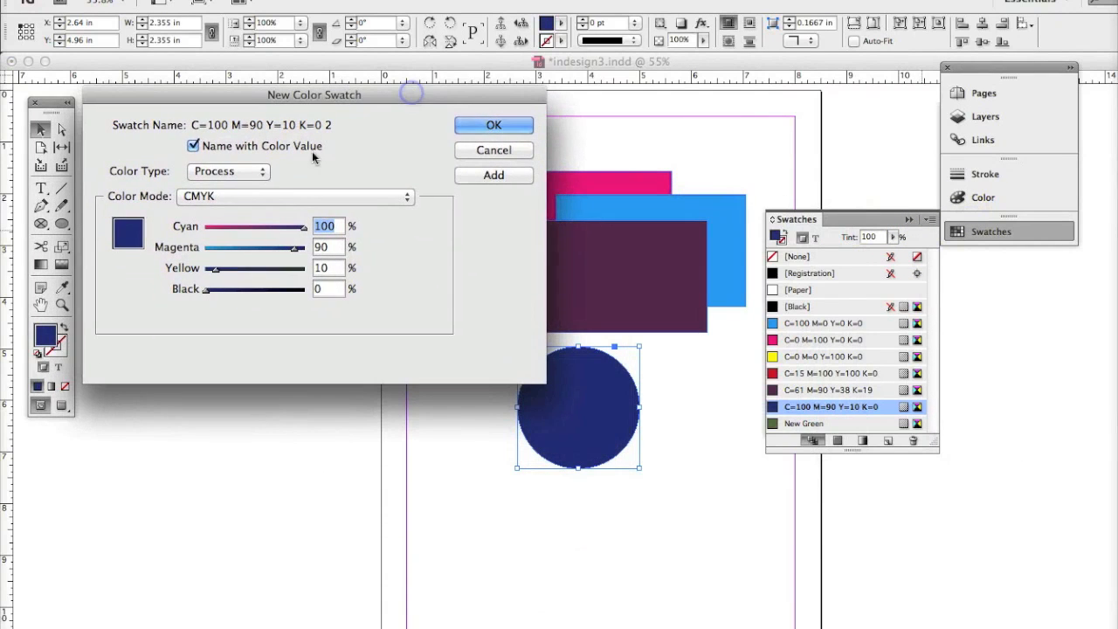
{"action": "left_click", "coordinate": [193, 147]}
{"action": "left_click", "coordinate": [214, 171]}
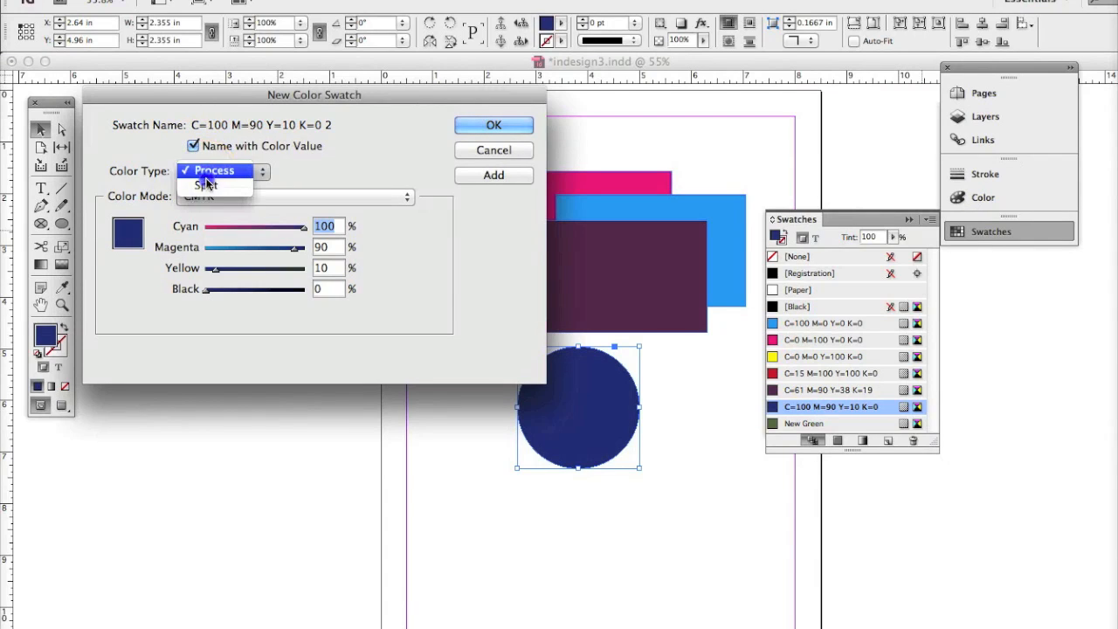
{"action": "left_click", "coordinate": [207, 184]}
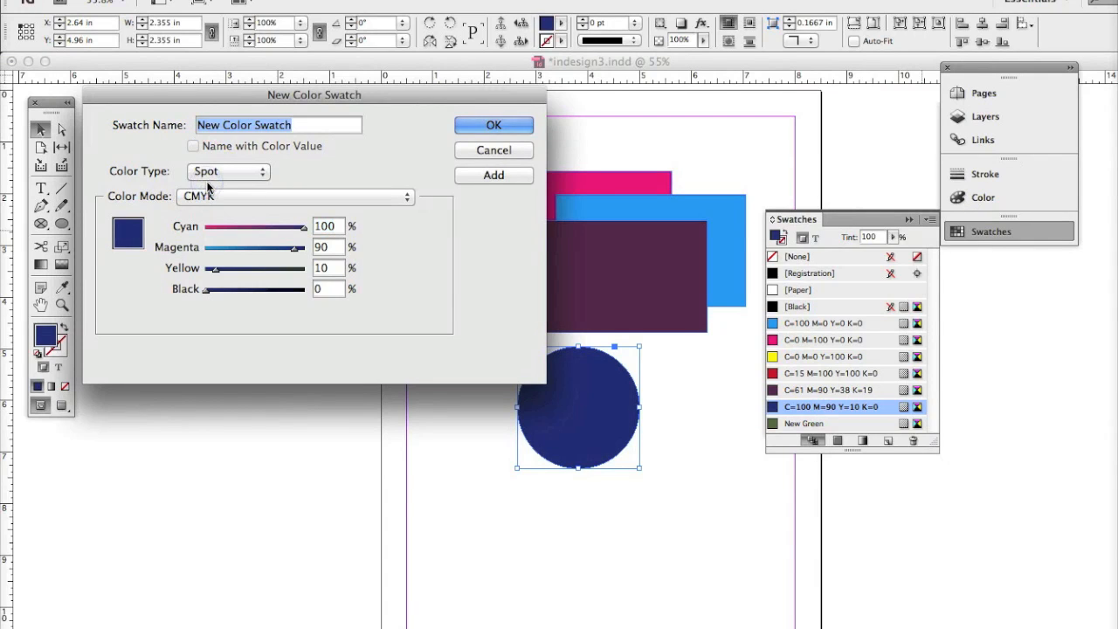
{"action": "left_click", "coordinate": [256, 196]}
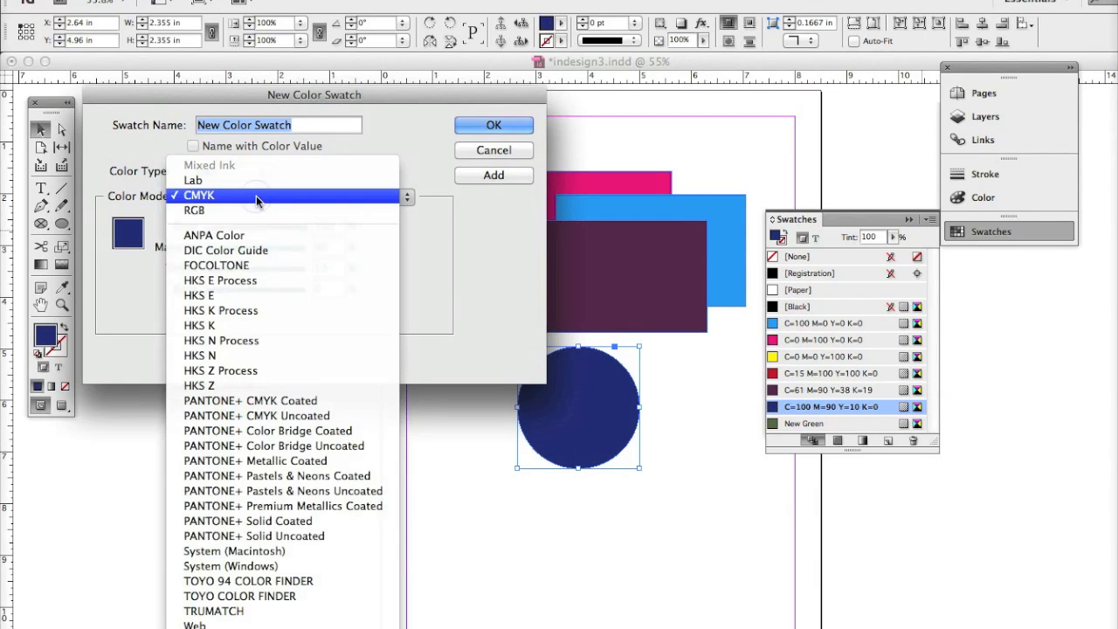
{"action": "left_click", "coordinate": [255, 195]}
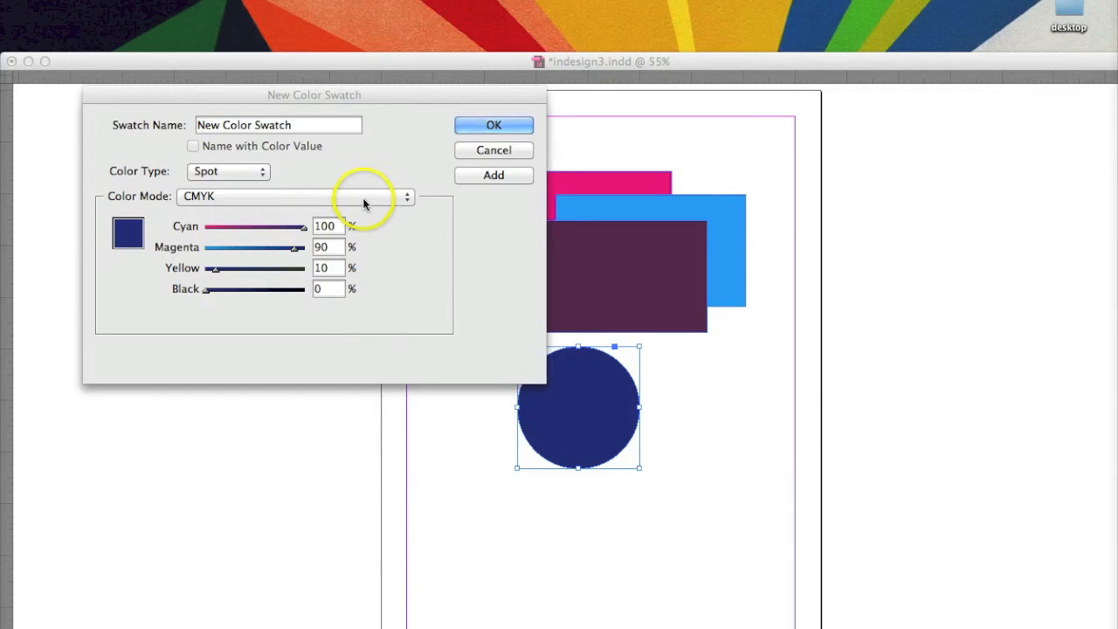
{"action": "left_click", "coordinate": [363, 198]}
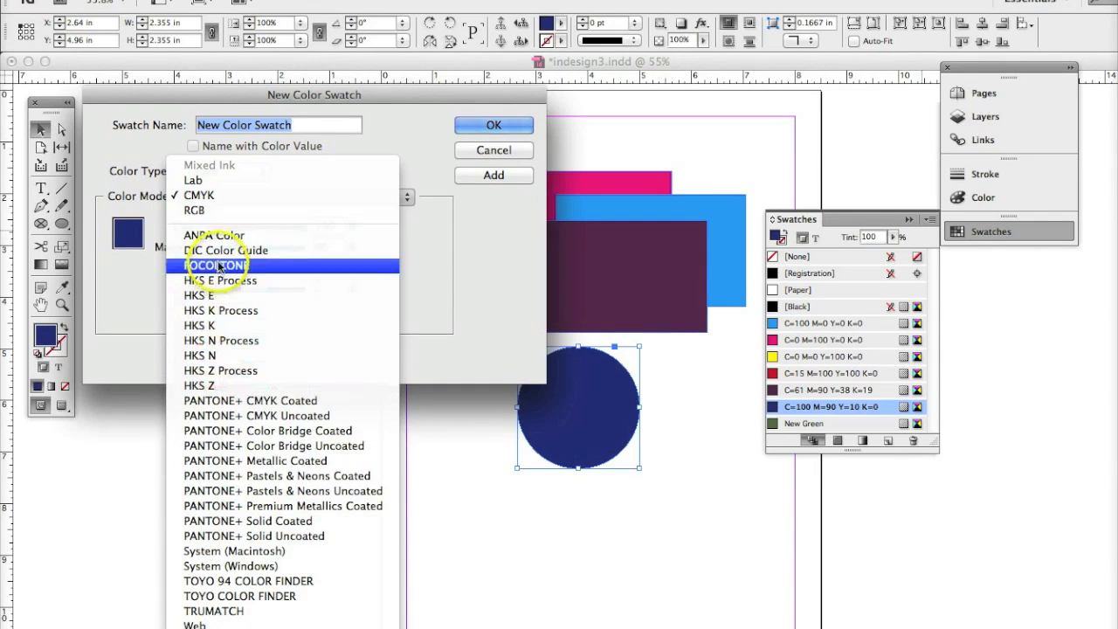
{"action": "left_click", "coordinate": [237, 536]}
{"action": "left_click", "coordinate": [265, 229]}
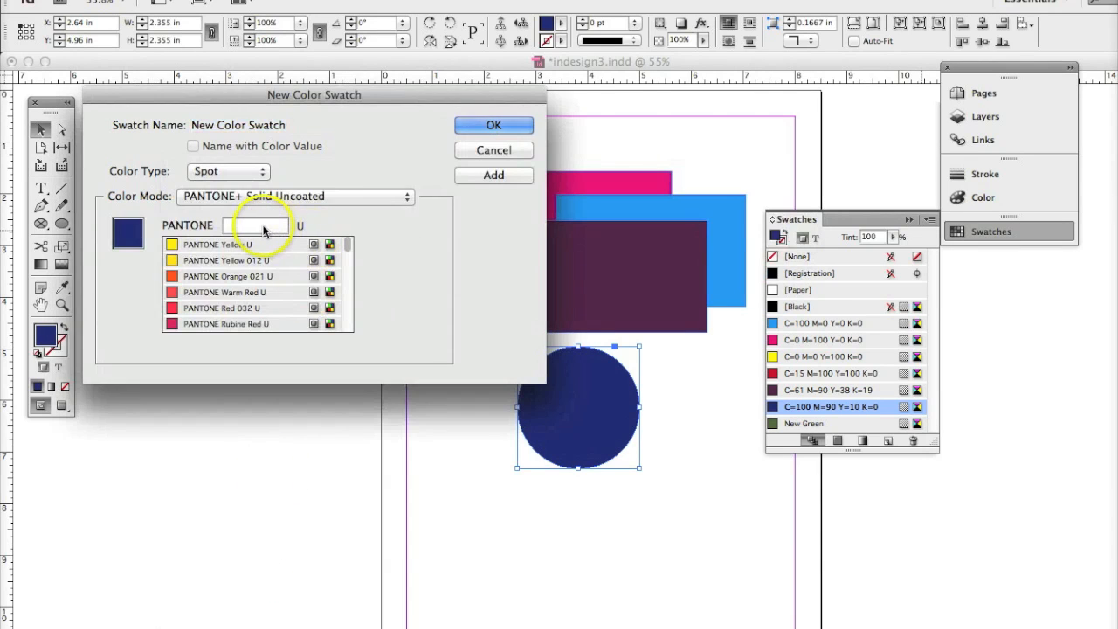
Browse the uncoated colors, compare them with the PANTONE+ Solid Coated library, and return to PANTONE+ Solid Uncoated.
{"action": "left_click_drag", "start_coordinate": [349, 242], "coordinate": [348, 258]}
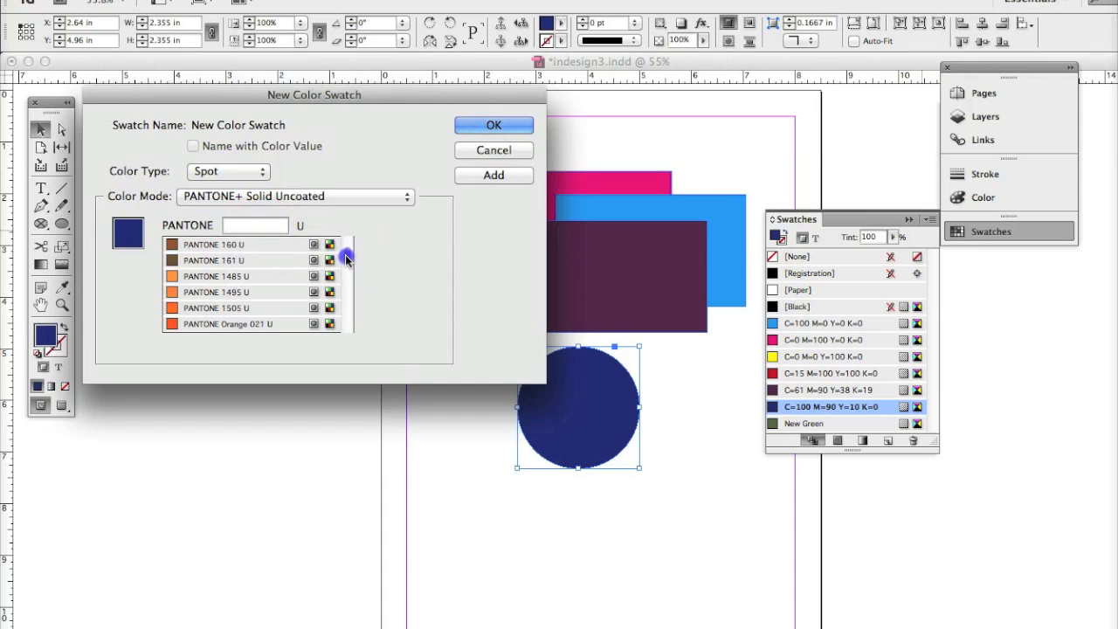
{"action": "left_click", "coordinate": [310, 197]}
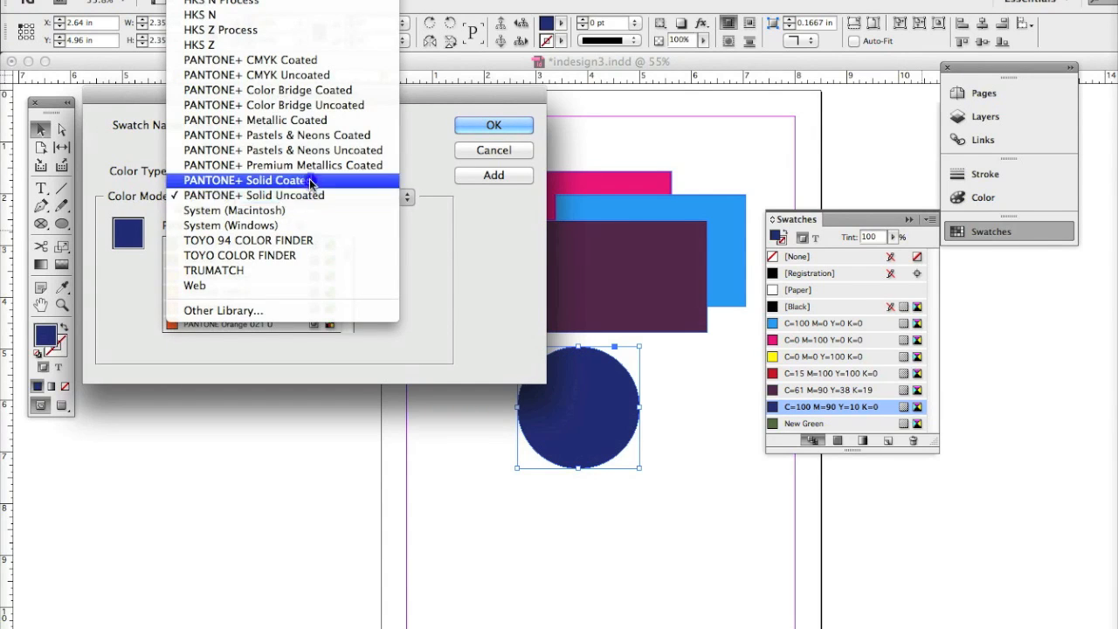
{"action": "left_click", "coordinate": [309, 180]}
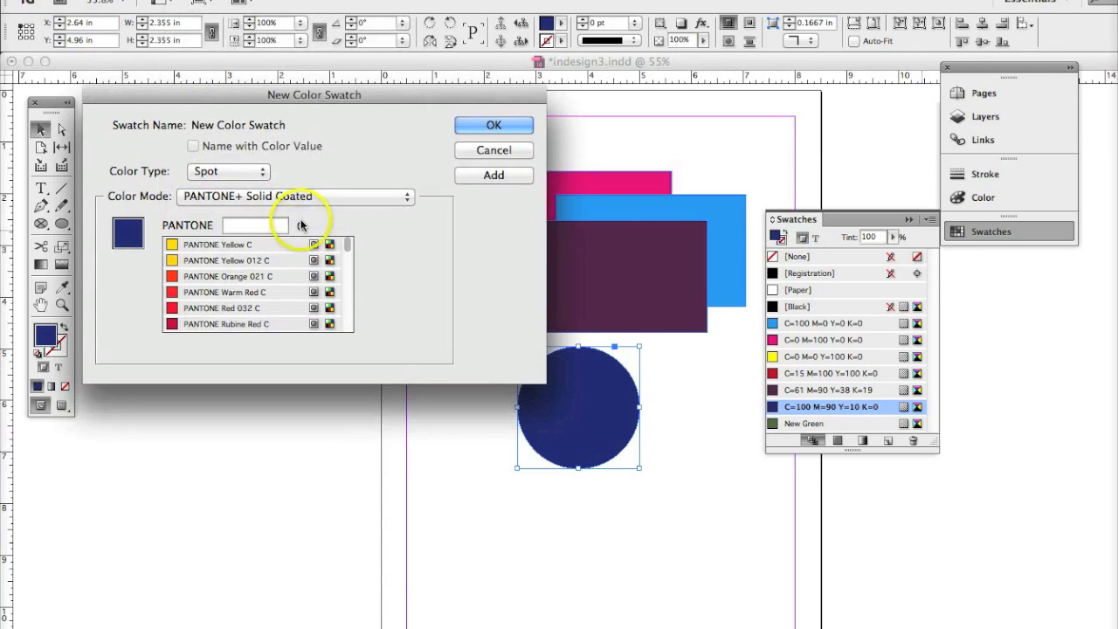
{"action": "left_click", "coordinate": [298, 195]}
{"action": "left_click", "coordinate": [300, 212]}
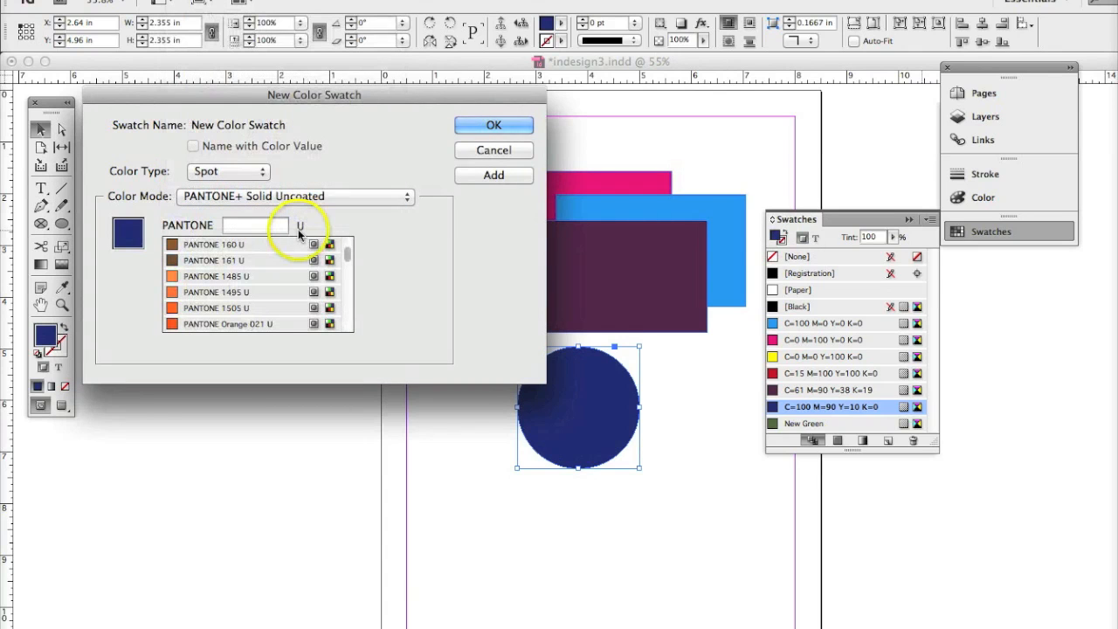
Look up PANTONE 176 U and 236 U by number, and sample PANTONE 537 U from the color list.
{"action": "left_click", "coordinate": [258, 224]}
{"action": "type", "text": "176"}
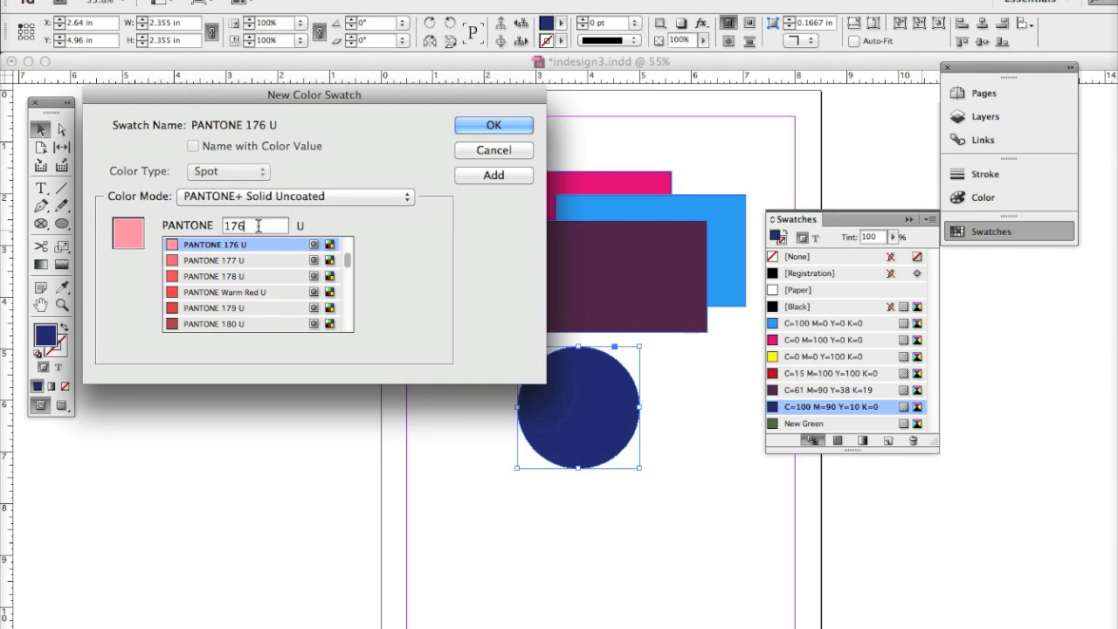
{"action": "type", "text": "236"}
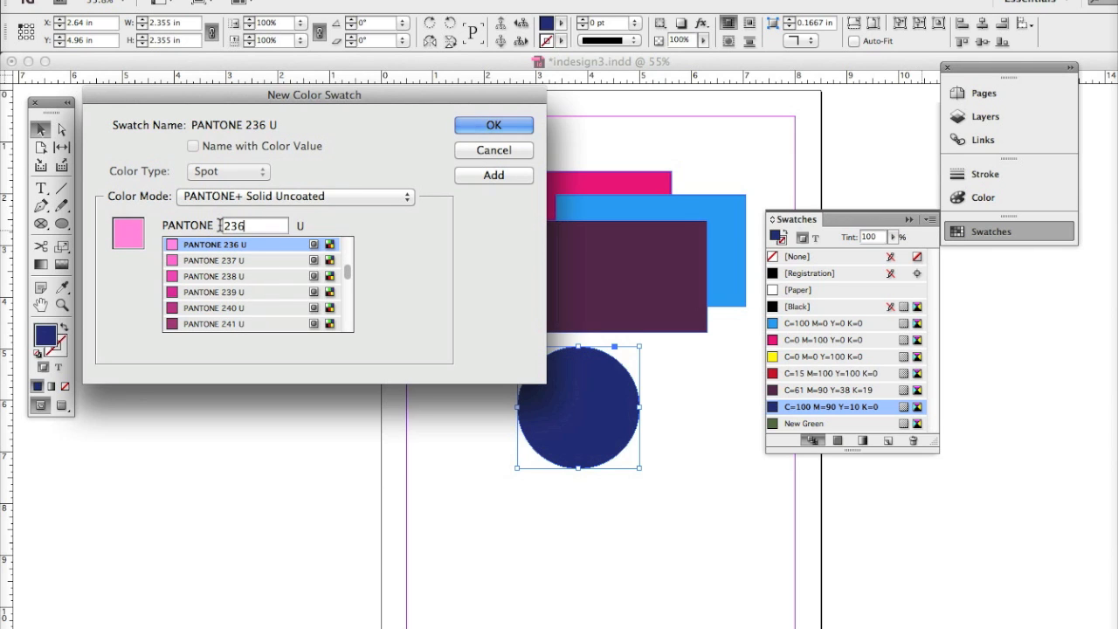
{"action": "left_click_drag", "start_coordinate": [347, 271], "coordinate": [348, 282]}
{"action": "left_click", "coordinate": [246, 277]}
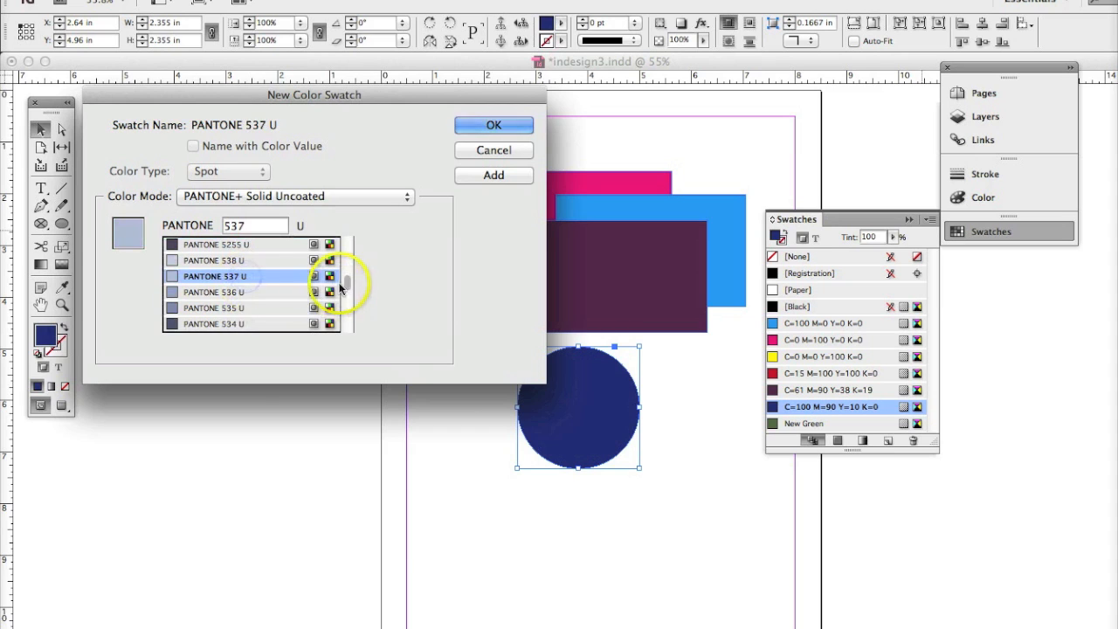
Choose PANTONE 7468 U, add it to the swatches as the circle's fill, and finish creating swatches.
{"action": "left_click_drag", "start_coordinate": [348, 282], "coordinate": [349, 295]}
{"action": "left_click", "coordinate": [250, 292]}
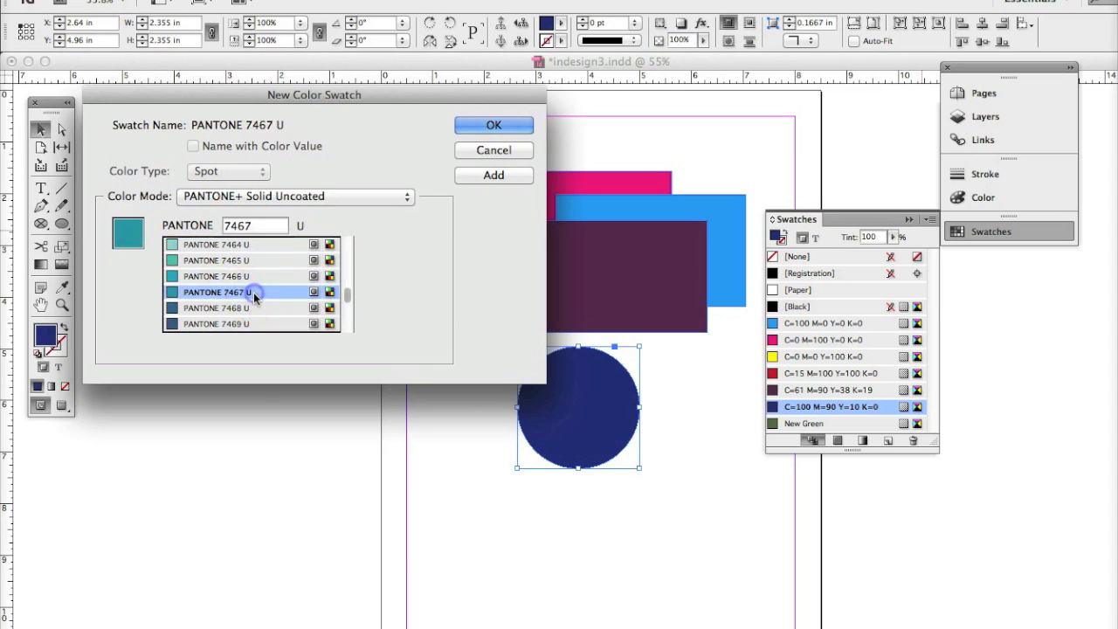
{"action": "left_click", "coordinate": [240, 306]}
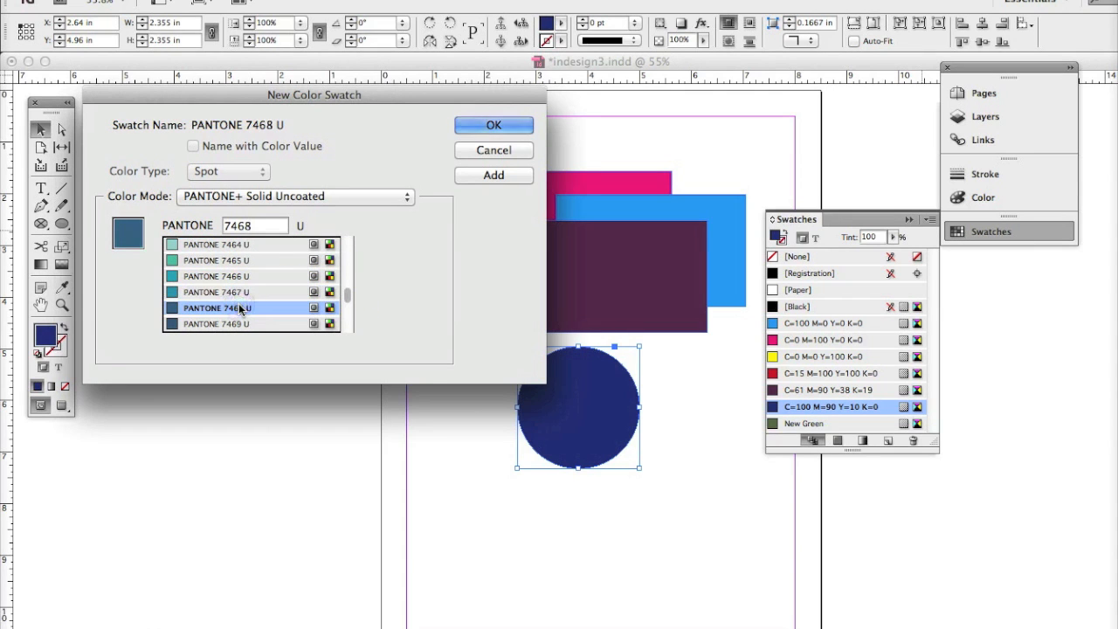
{"action": "left_click", "coordinate": [488, 177]}
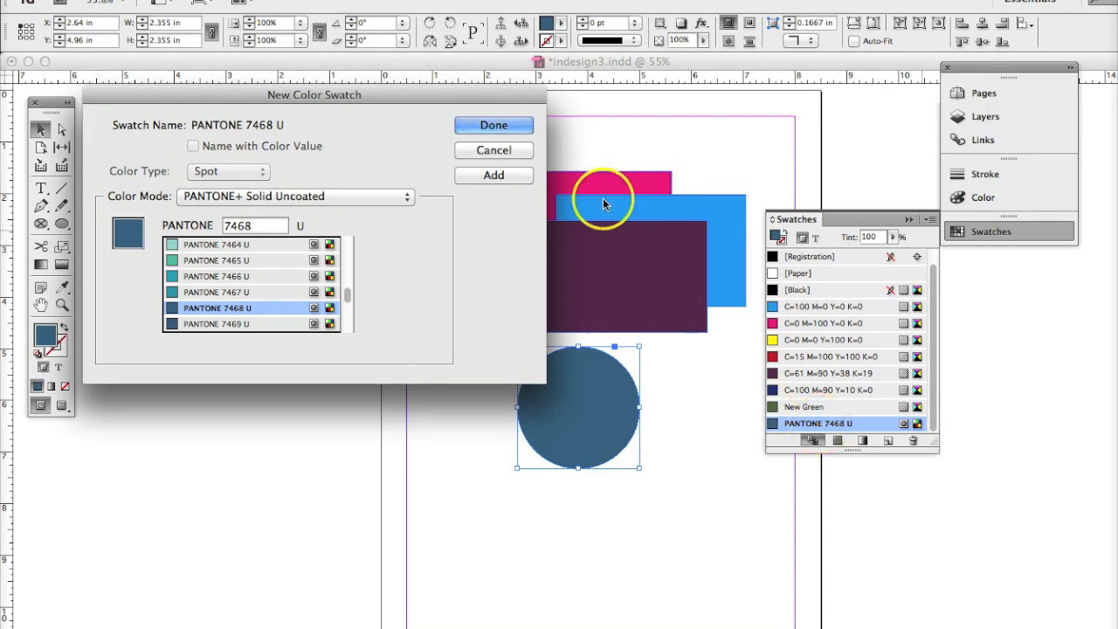
{"action": "left_click", "coordinate": [517, 129]}
{"action": "left_click", "coordinate": [684, 338]}
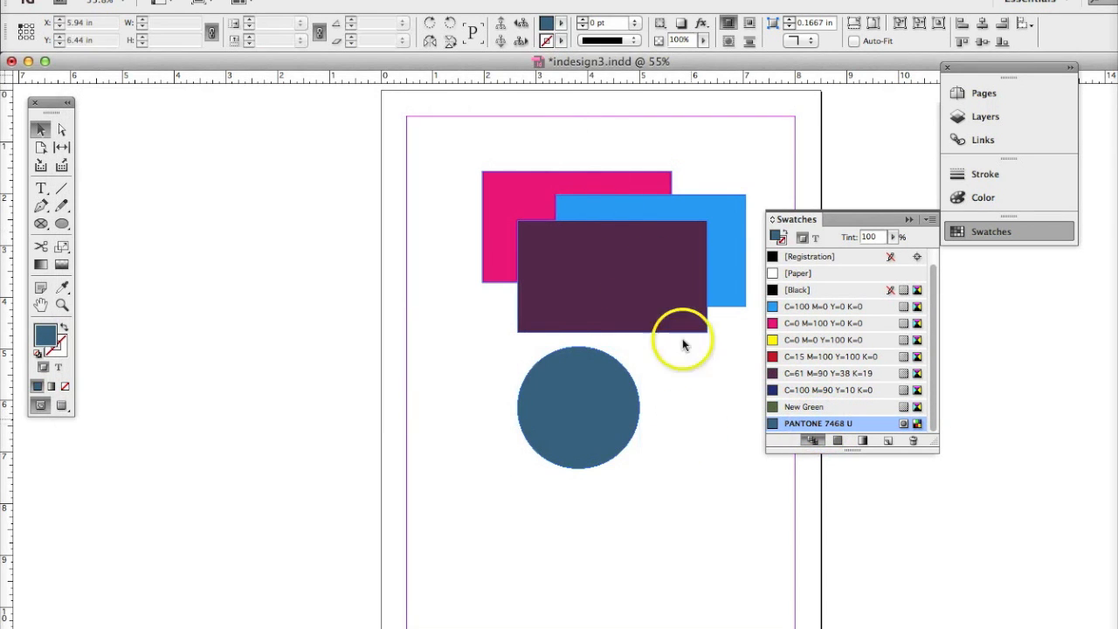
Fill the pink rectangle at the back of the stack with the PANTONE 7468 U swatch.
{"action": "left_click", "coordinate": [517, 200]}
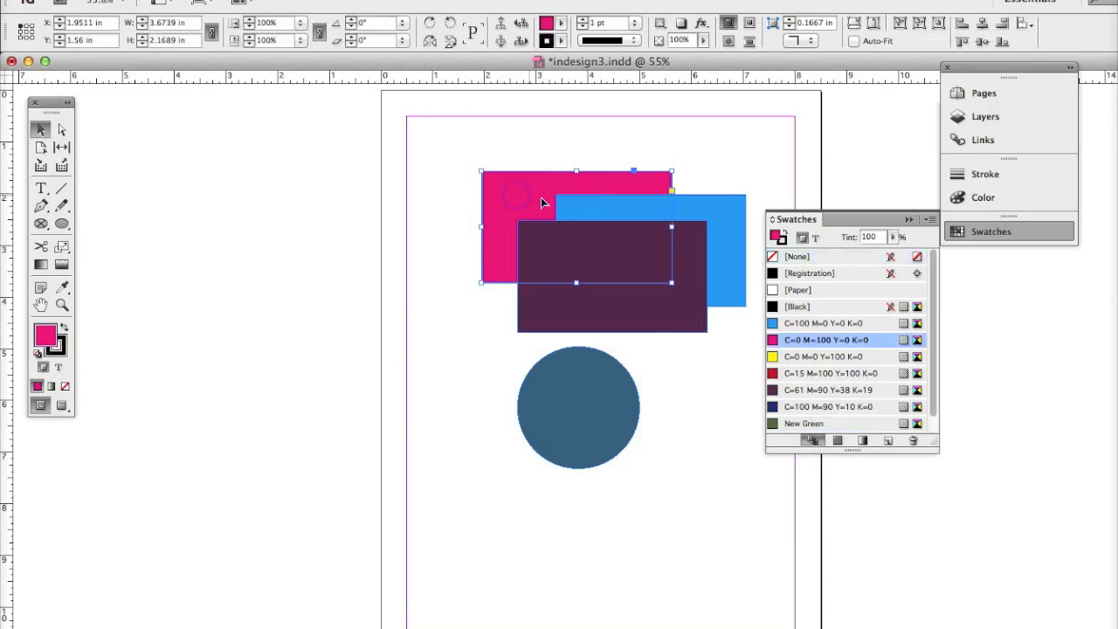
{"action": "scroll", "coordinate": [808, 408], "scroll_direction": "down", "scroll_amount": 1}
{"action": "left_click", "coordinate": [804, 424]}
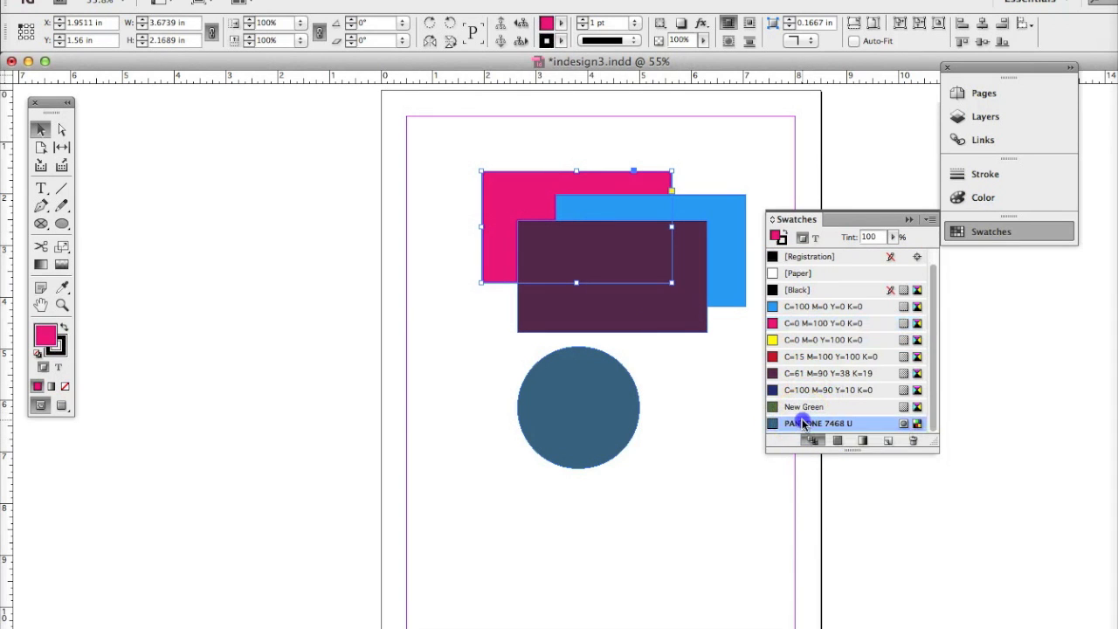
{"action": "left_click", "coordinate": [708, 412]}
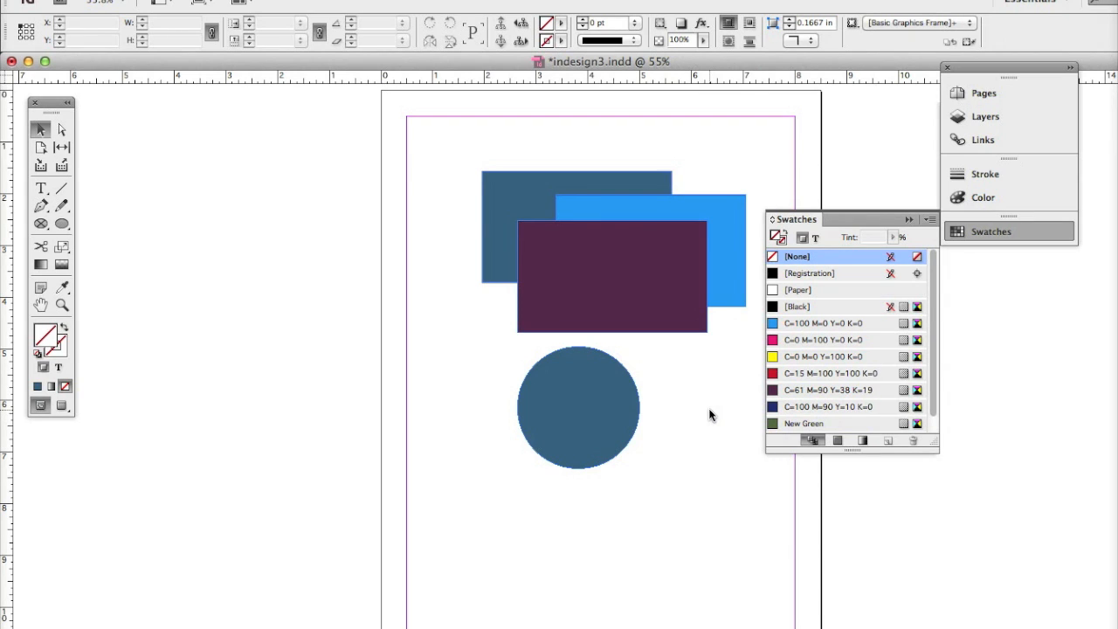
Move the PANTONE-filled rectangle to the page's top-left margin corner and resize it to about 3.46 by 1.28 in.
{"action": "left_click_drag", "start_coordinate": [486, 171], "coordinate": [445, 138]}
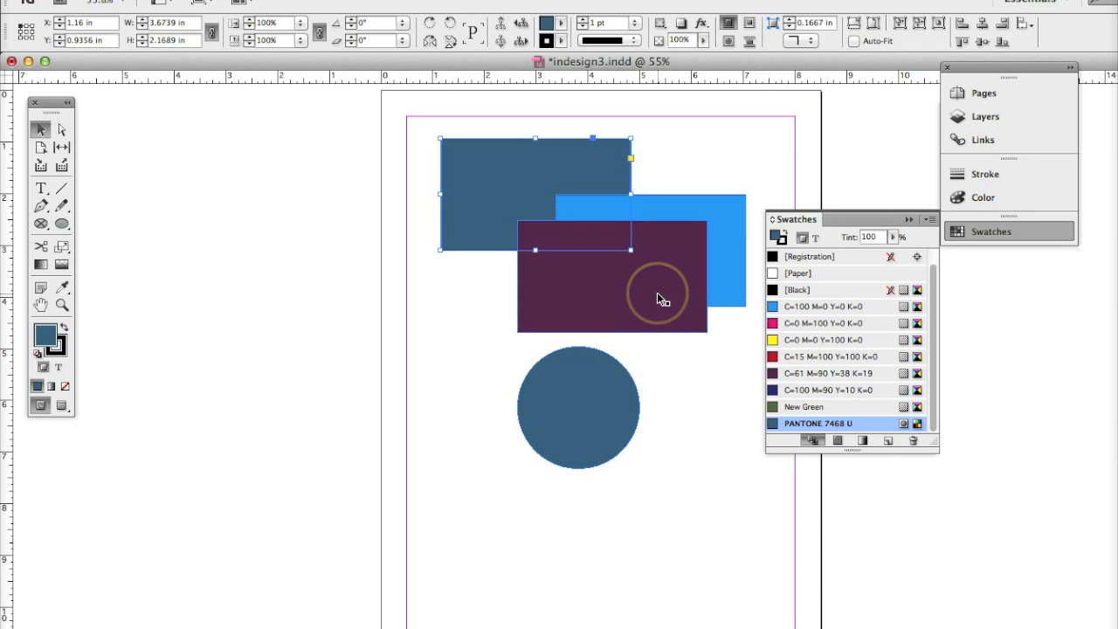
{"action": "left_click_drag", "start_coordinate": [530, 154], "coordinate": [494, 138]}
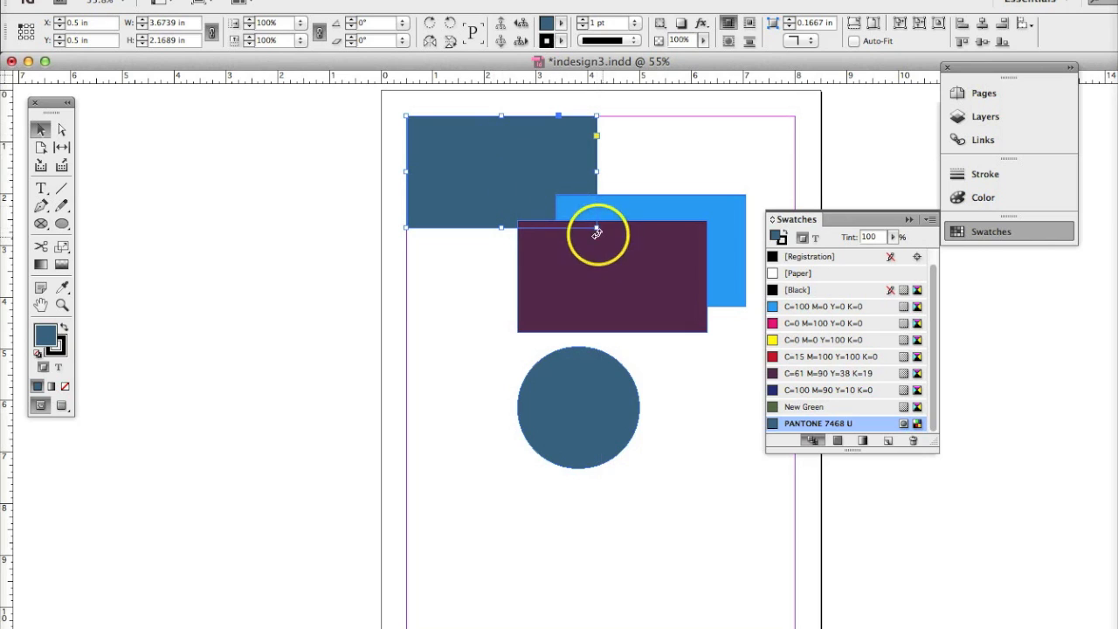
{"action": "left_click_drag", "start_coordinate": [597, 227], "coordinate": [585, 181]}
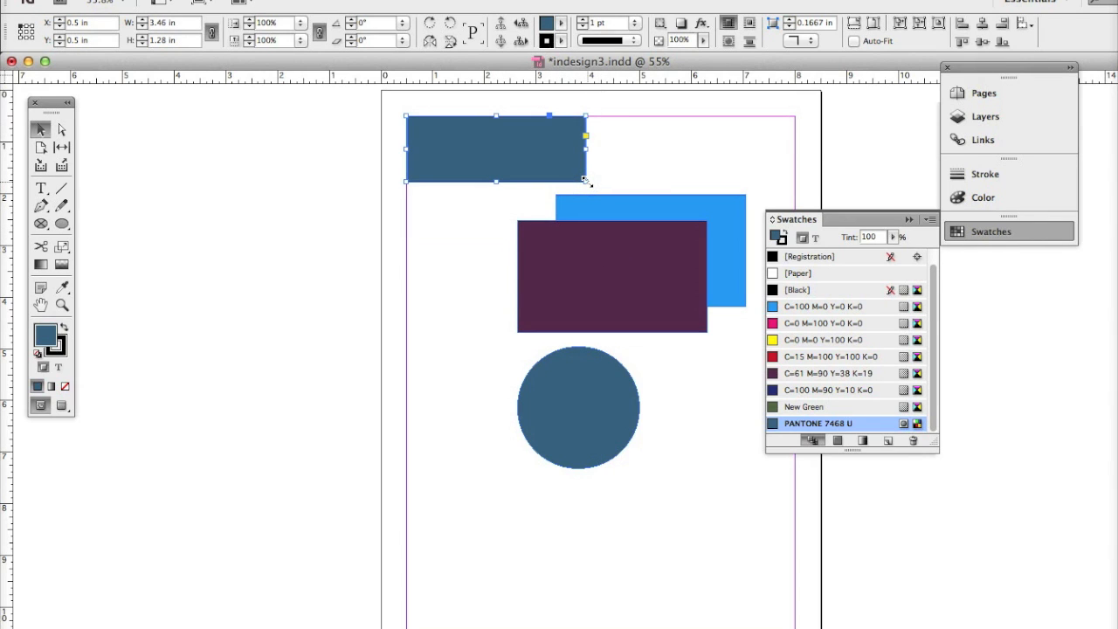
{"action": "left_click", "coordinate": [609, 180]}
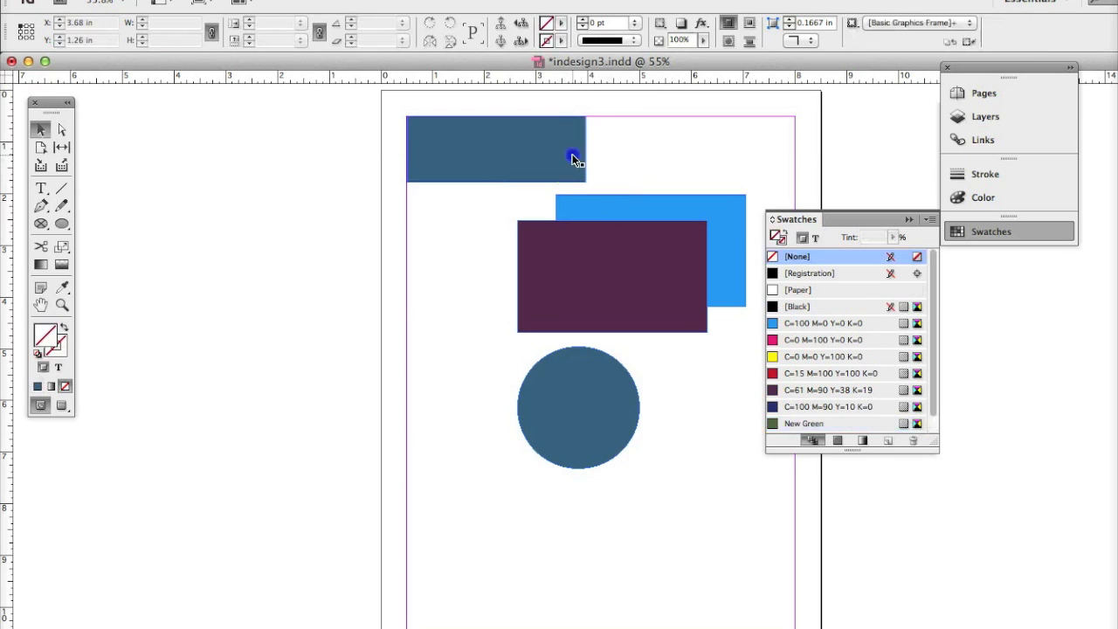
Convert the PANTONE 7468 U swatch used by the page's top-left rectangle from a spot color to a CMYK process color.
{"action": "left_click", "coordinate": [572, 156]}
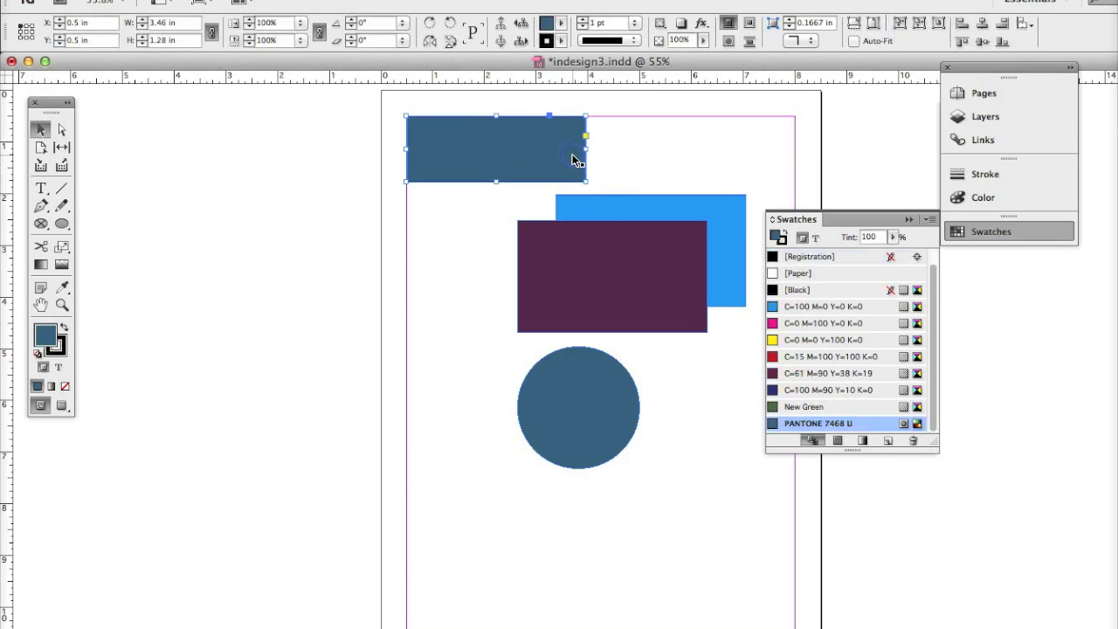
{"action": "double_click", "coordinate": [804, 426]}
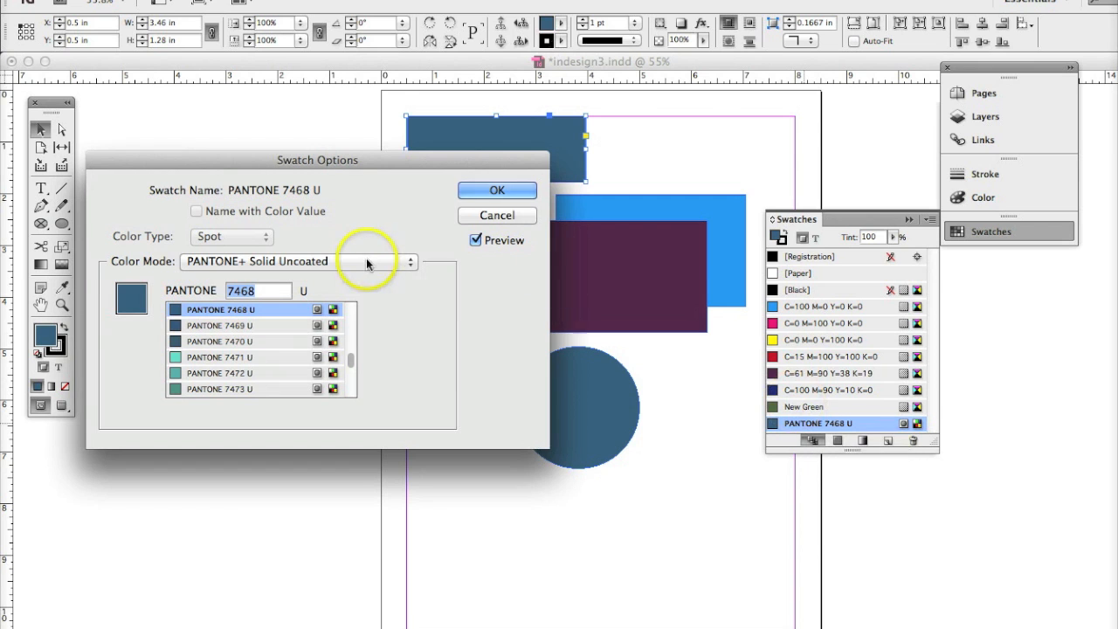
{"action": "left_click", "coordinate": [336, 261]}
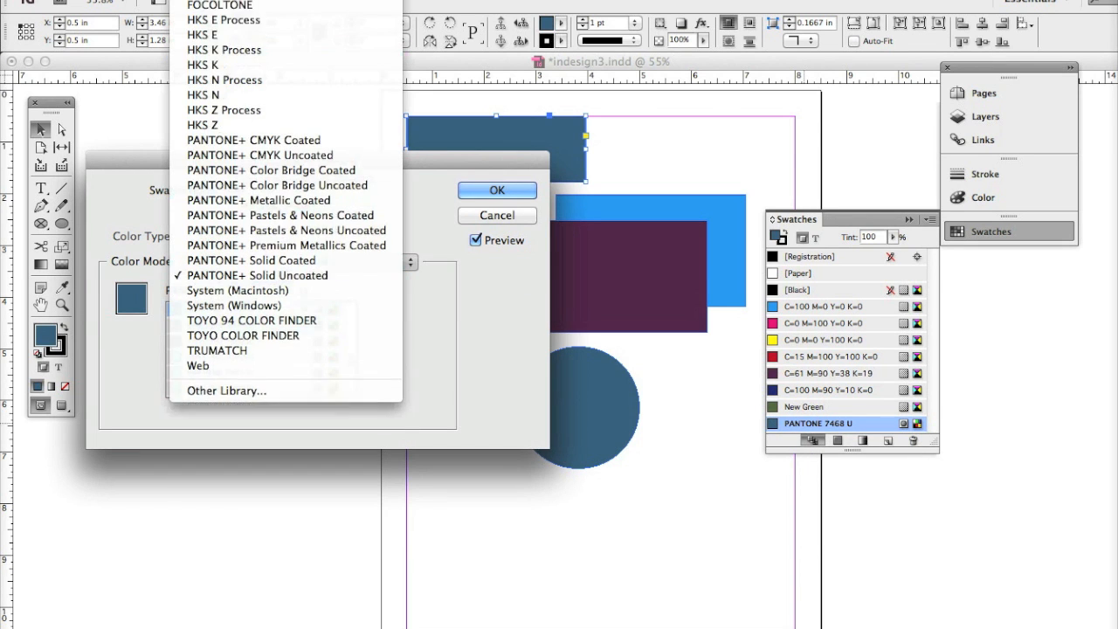
{"action": "left_click", "coordinate": [269, 12]}
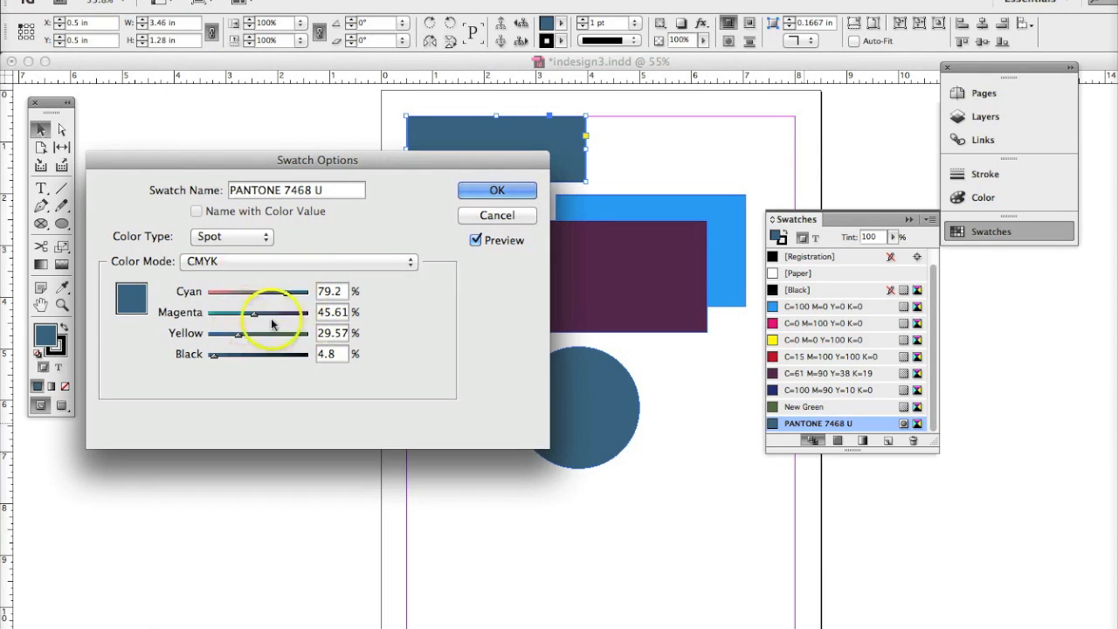
{"action": "left_click", "coordinate": [239, 242]}
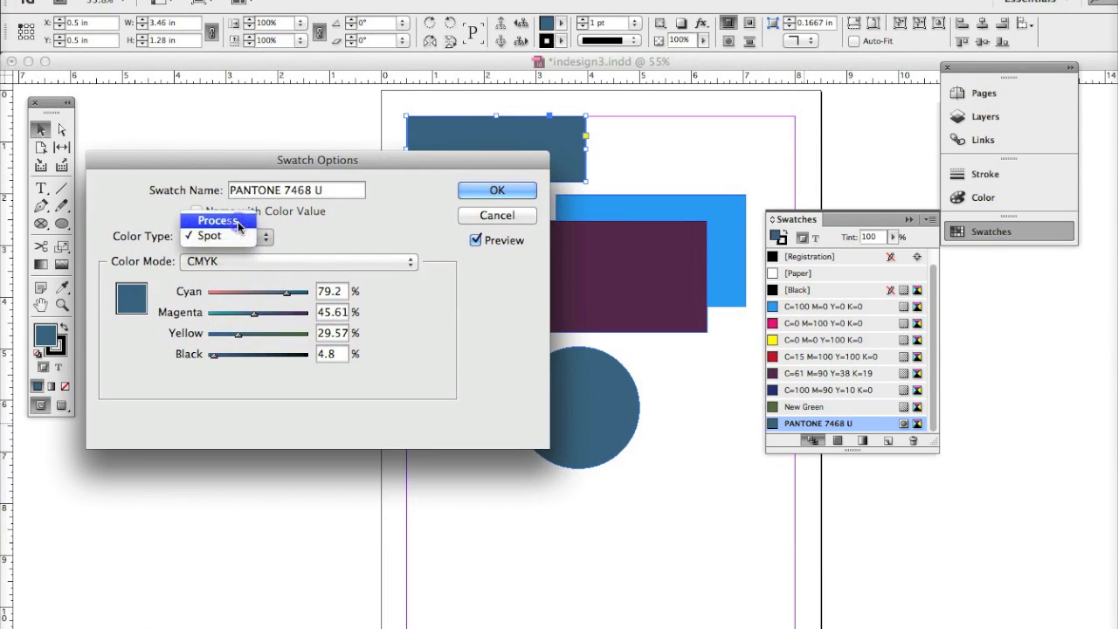
{"action": "left_click", "coordinate": [237, 219]}
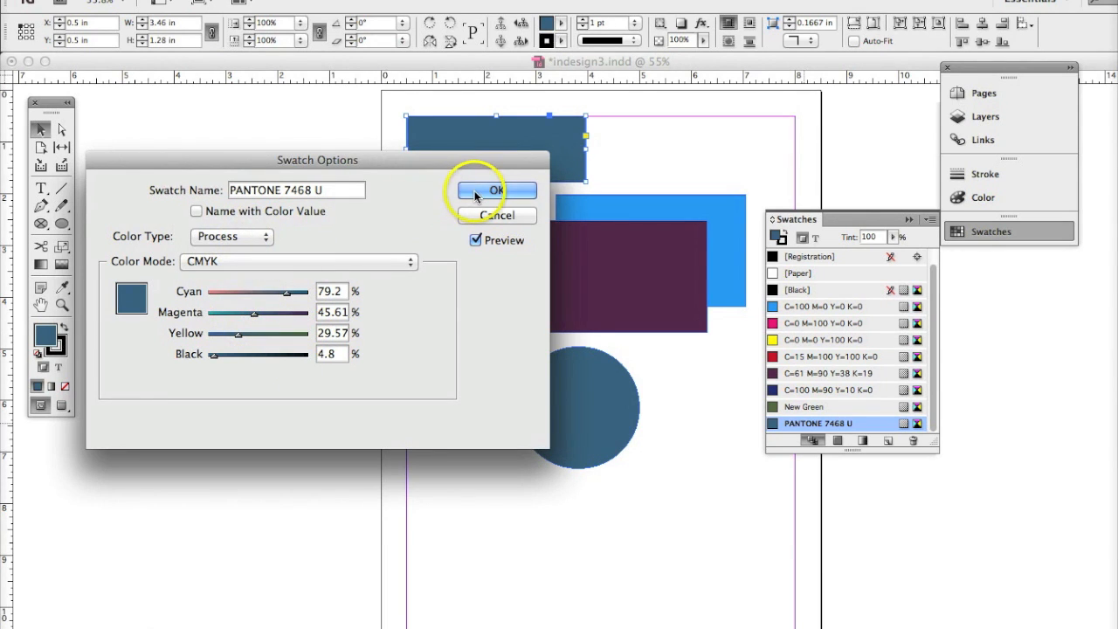
{"action": "left_click", "coordinate": [474, 190]}
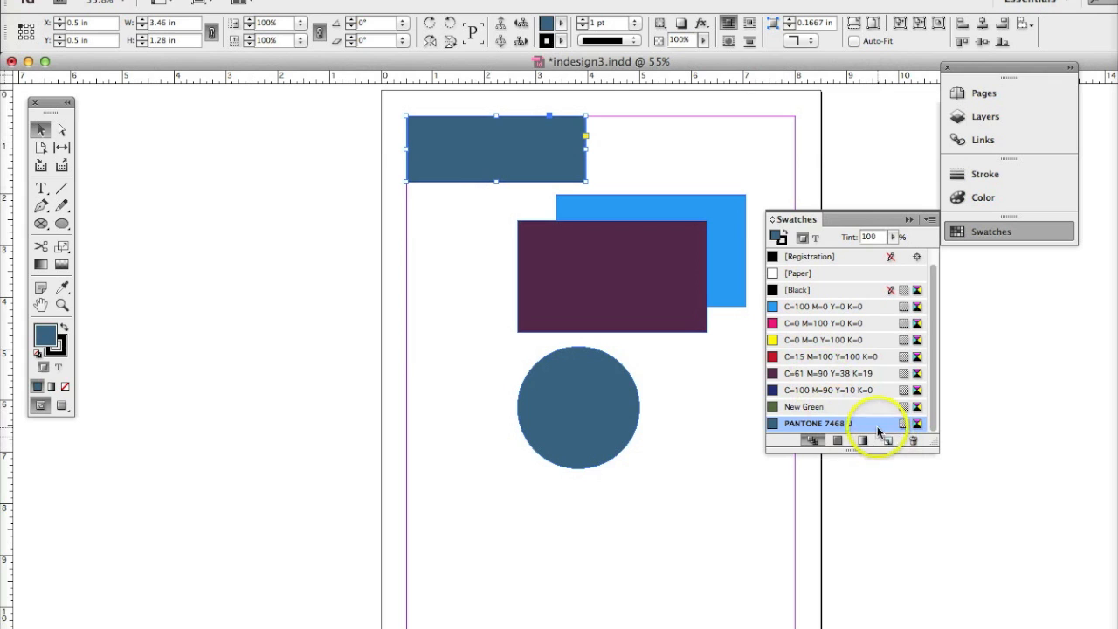
Review the PANTONE 7468 U swatch's color type choices and CMYK values.
{"action": "double_click", "coordinate": [839, 424]}
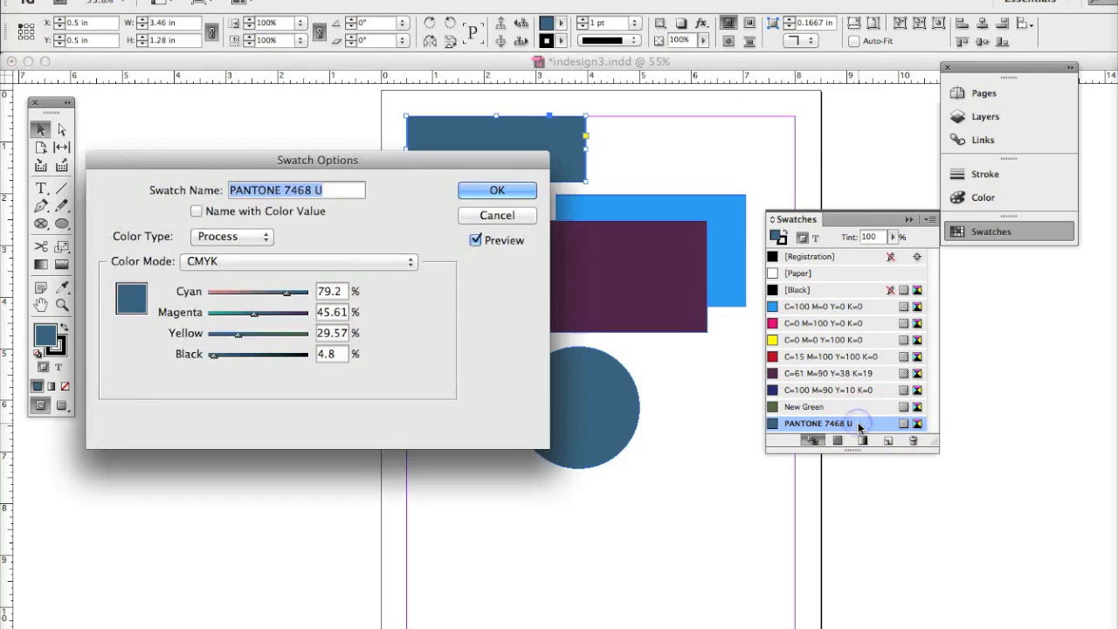
{"action": "left_click", "coordinate": [252, 236]}
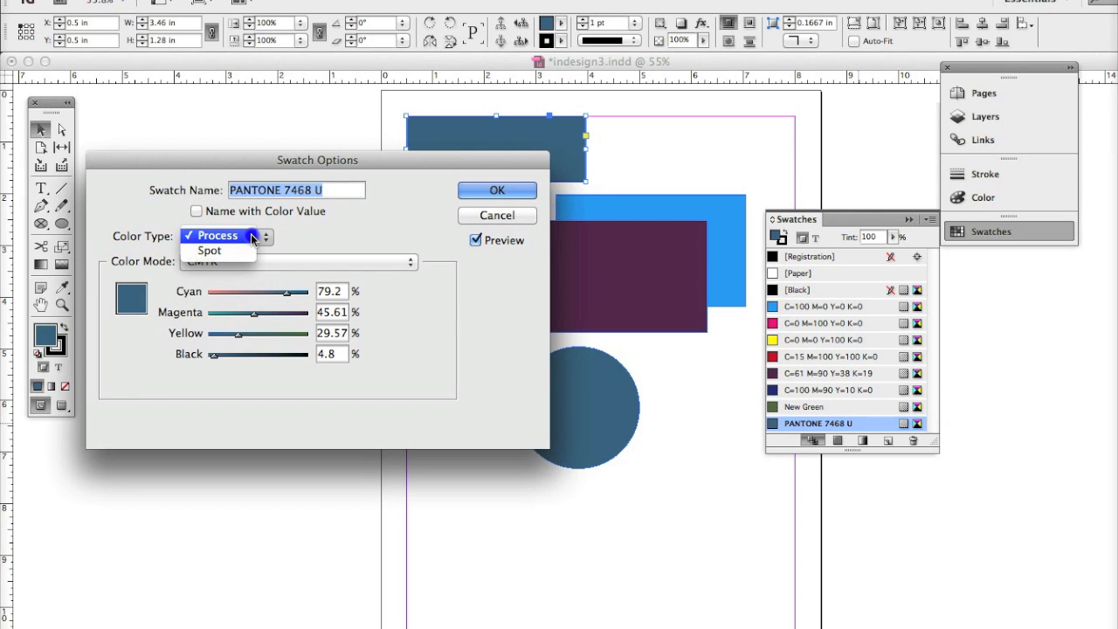
{"action": "left_click", "coordinate": [259, 236]}
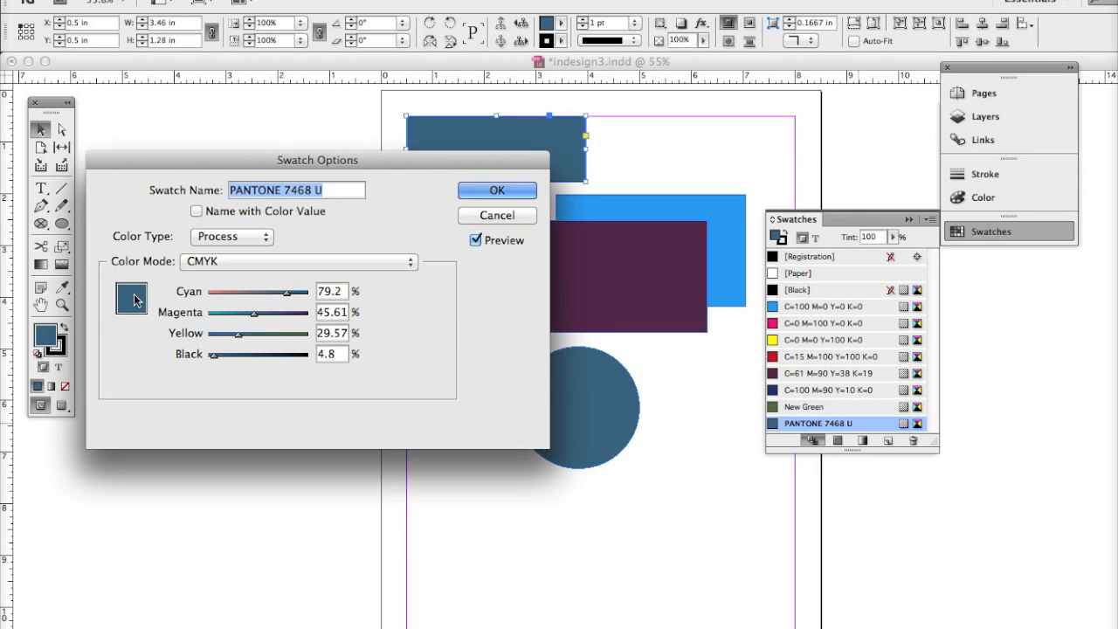
{"action": "left_click", "coordinate": [478, 191]}
Fill the purple rectangle in front of the light blue one with the PANTONE 7468 U swatch.
{"action": "left_click", "coordinate": [607, 237]}
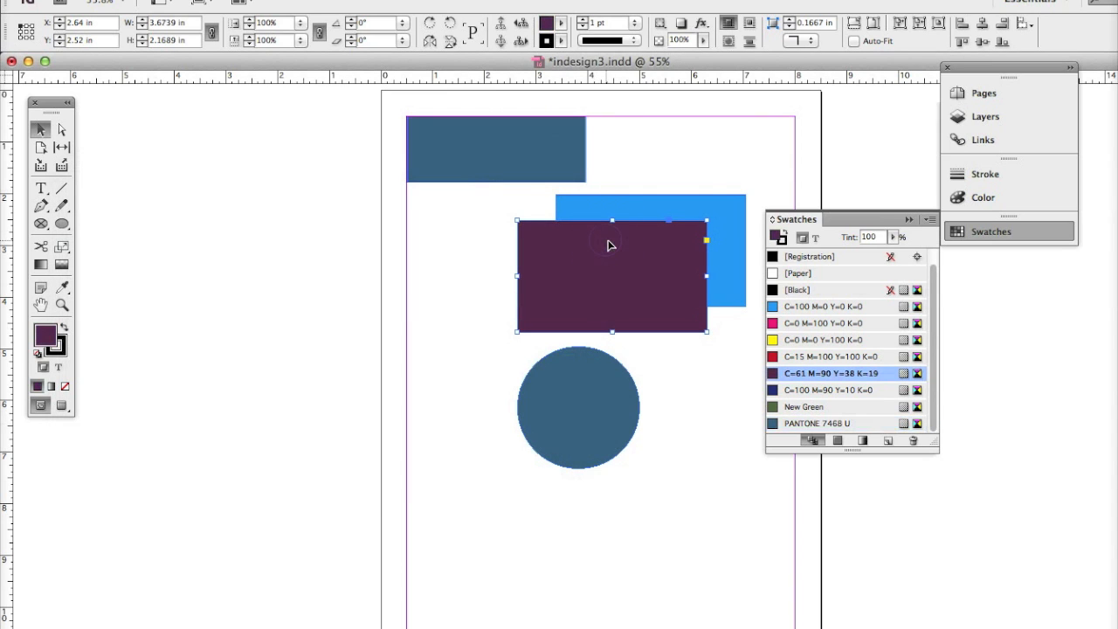
{"action": "left_click", "coordinate": [808, 424]}
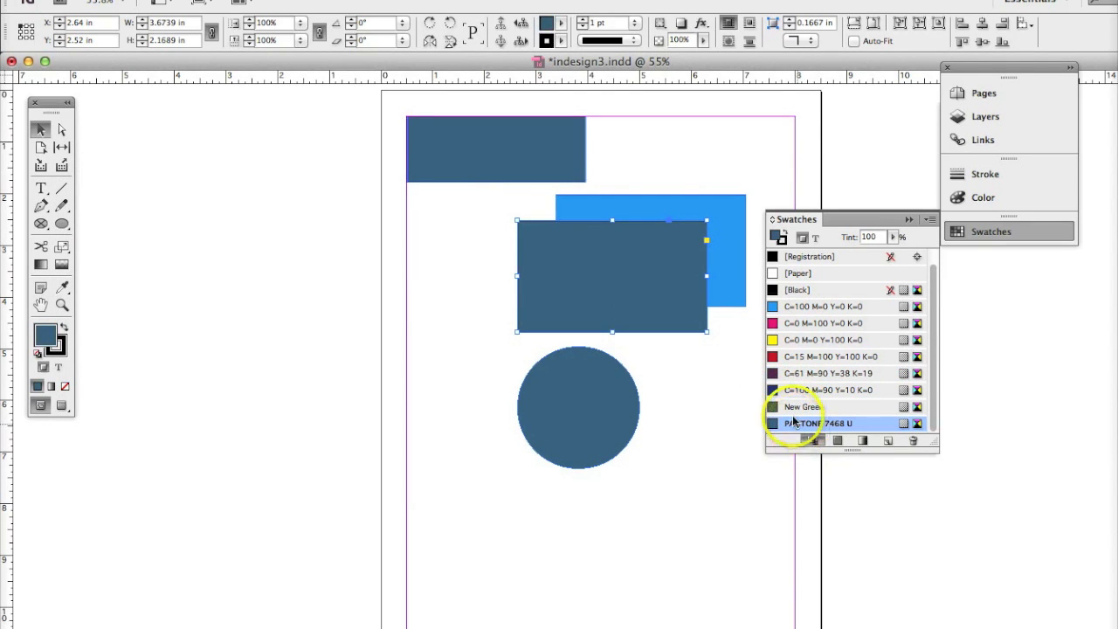
{"action": "left_click_drag", "start_coordinate": [818, 424], "coordinate": [678, 443]}
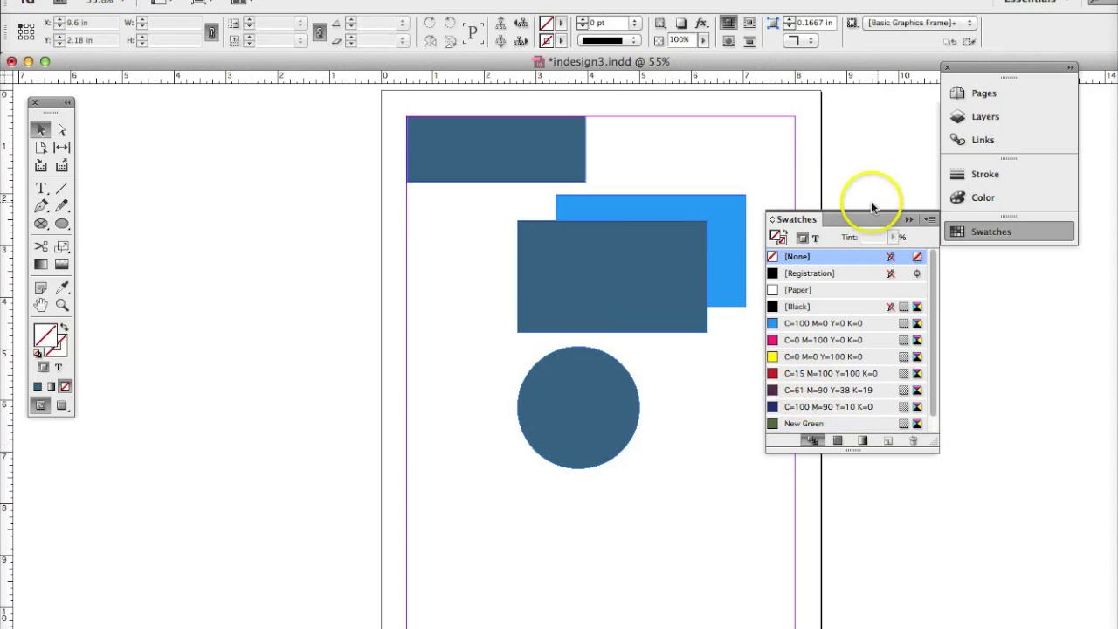
Separate the swatches list from the docked group and add a second layer to the document.
{"action": "left_click_drag", "start_coordinate": [796, 219], "coordinate": [937, 303]}
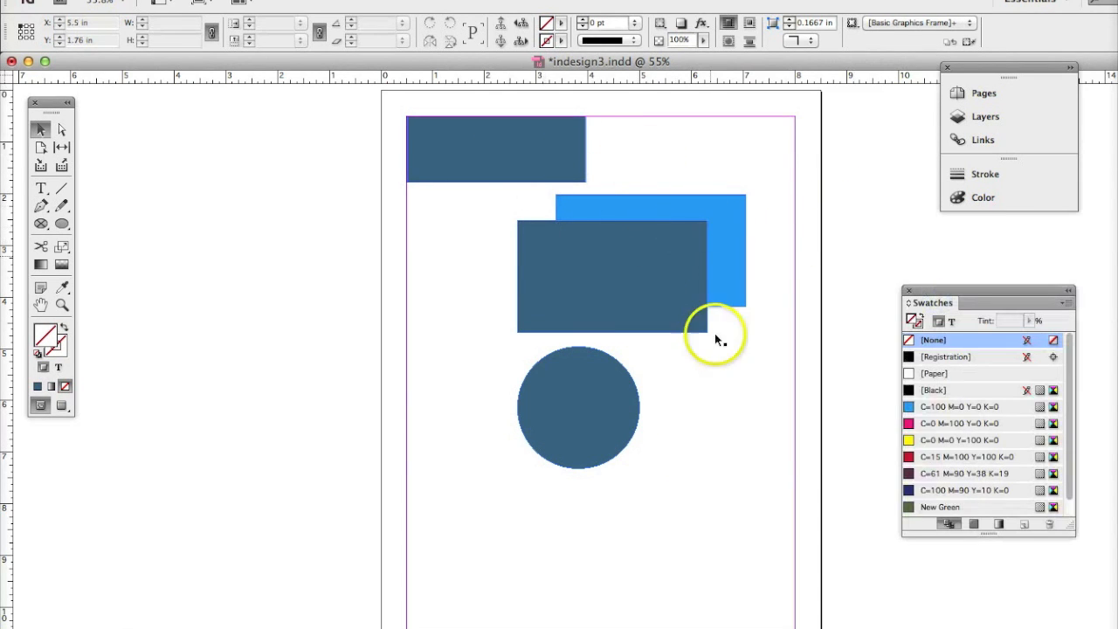
{"action": "left_click", "coordinate": [978, 118]}
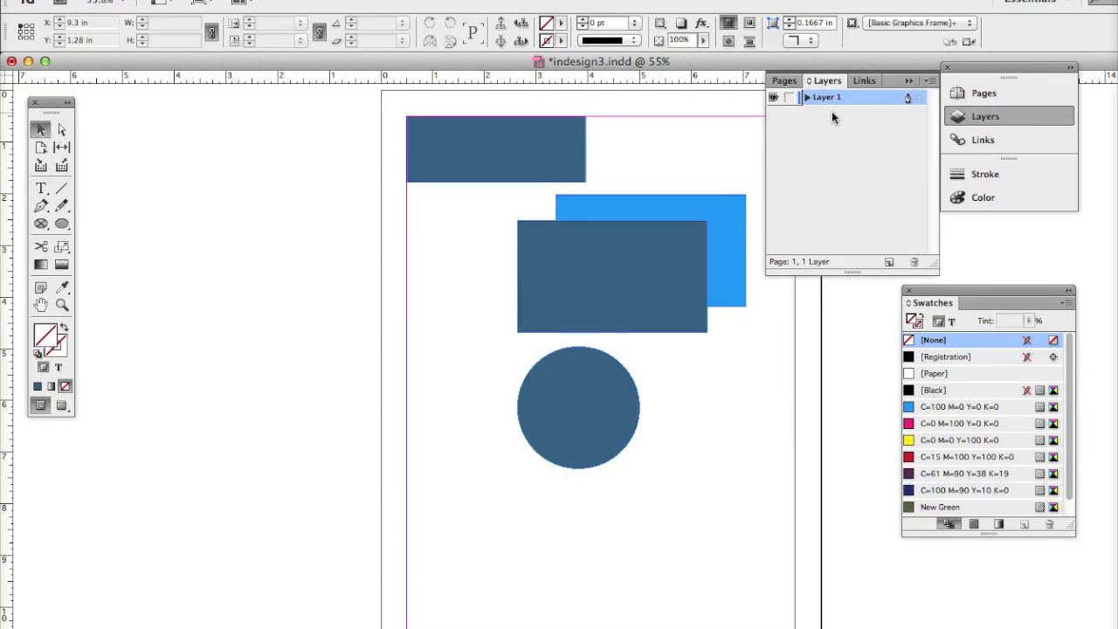
{"action": "left_click", "coordinate": [887, 263]}
Make Layer 1 active and select its rectangles to examine which layer they belong to.
{"action": "left_click", "coordinate": [687, 270]}
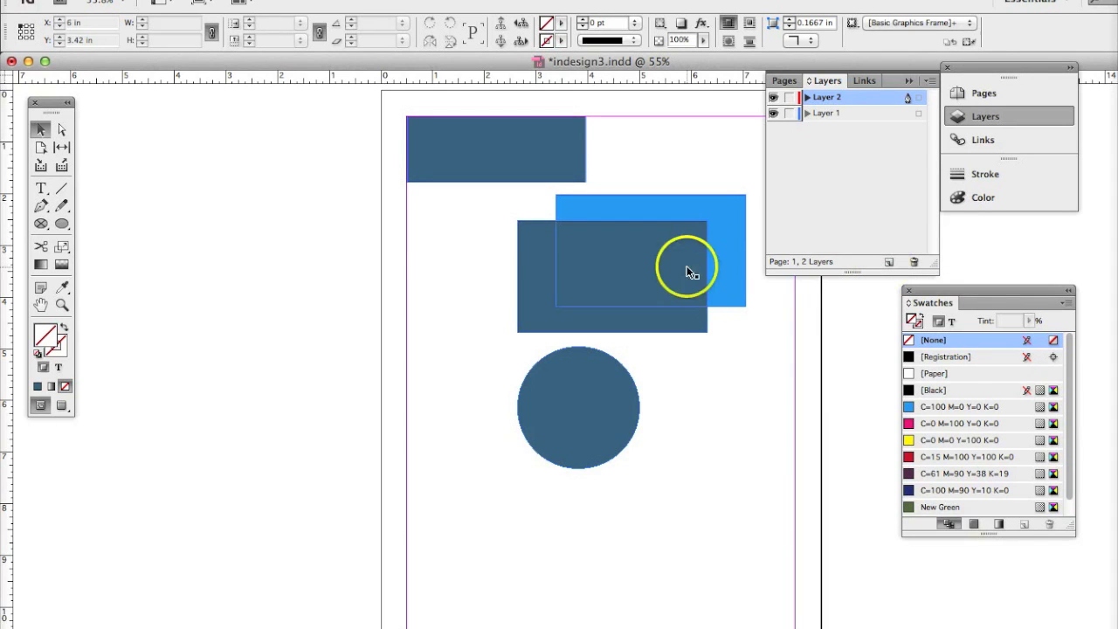
{"action": "left_click", "coordinate": [825, 113]}
{"action": "left_click", "coordinate": [738, 199]}
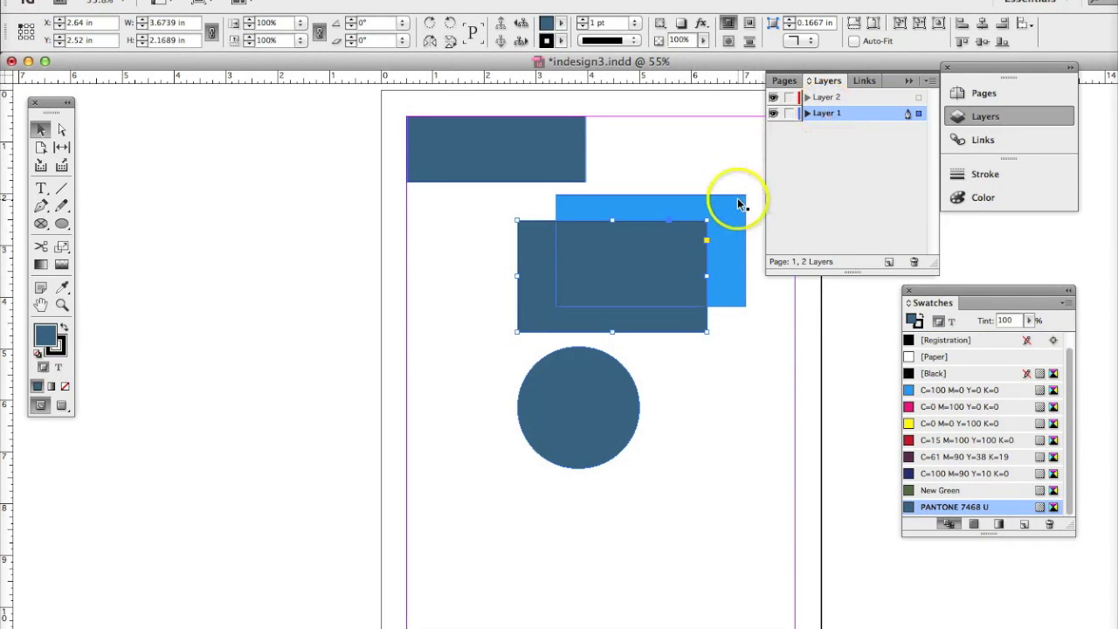
{"action": "left_click", "coordinate": [538, 135]}
Cut the circle from Layer 1 and paste it in place on Layer 2.
{"action": "left_click", "coordinate": [568, 358]}
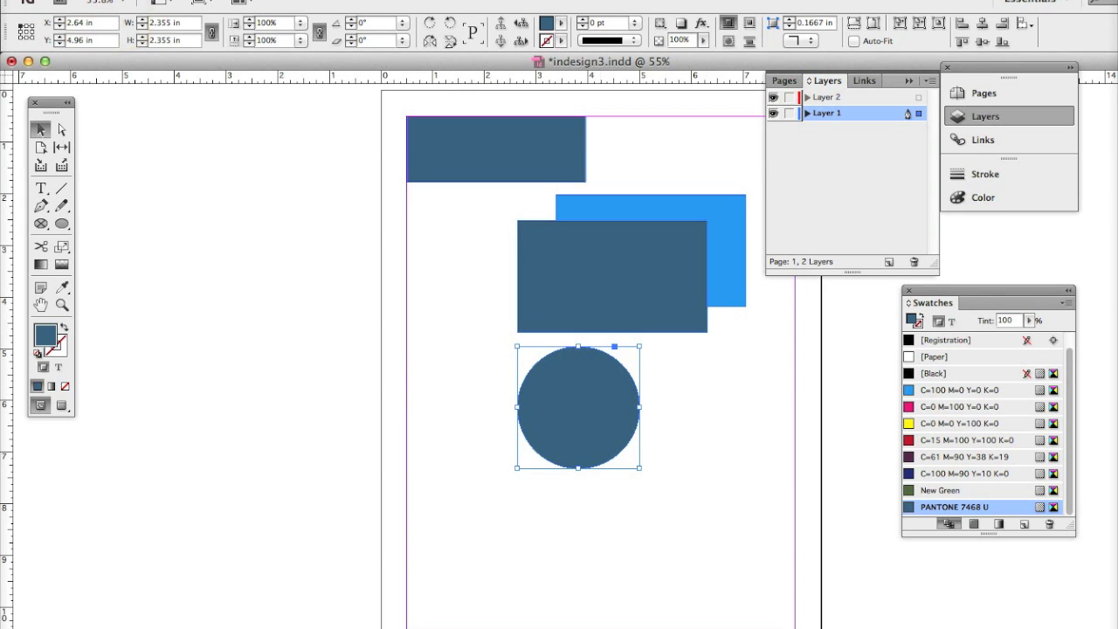
{"action": "left_click", "coordinate": [162, 0]}
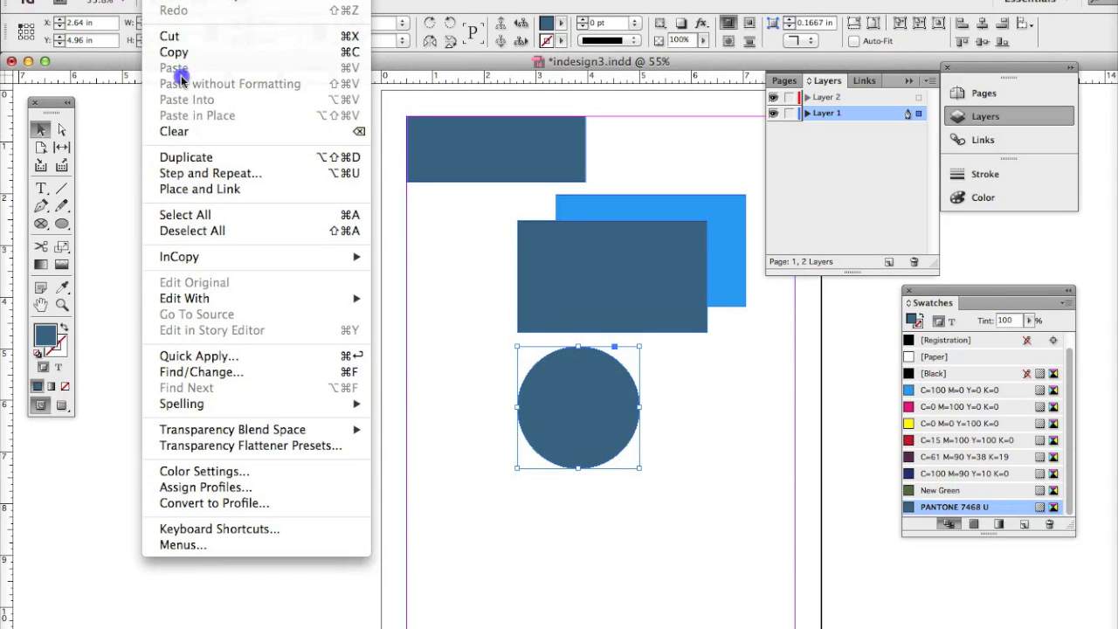
{"action": "left_click", "coordinate": [171, 36]}
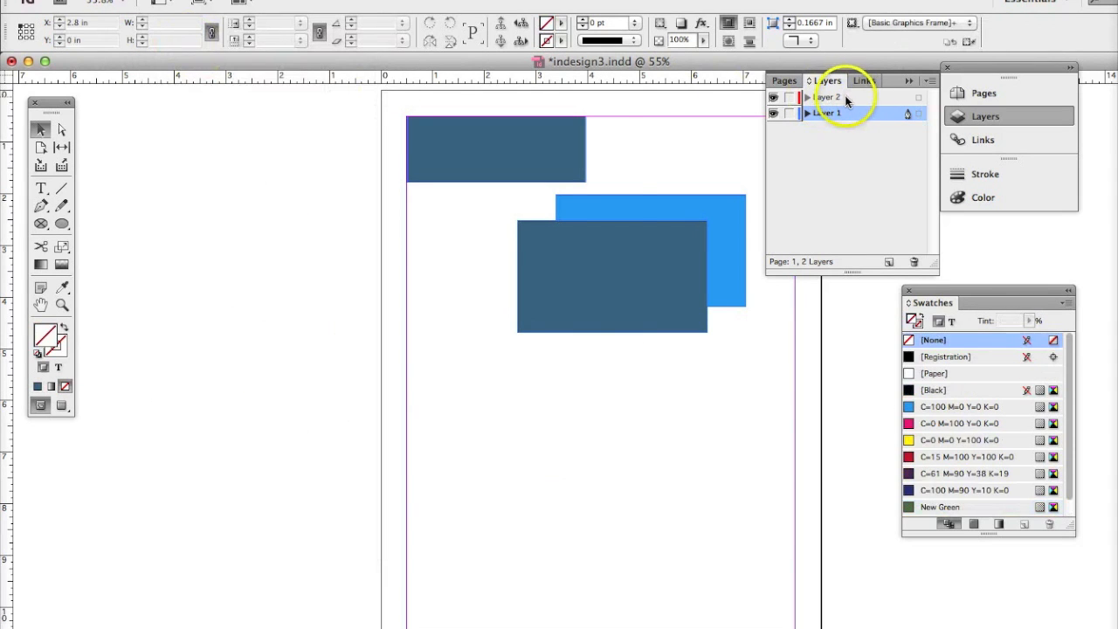
{"action": "left_click", "coordinate": [845, 99]}
{"action": "left_click", "coordinate": [161, 0]}
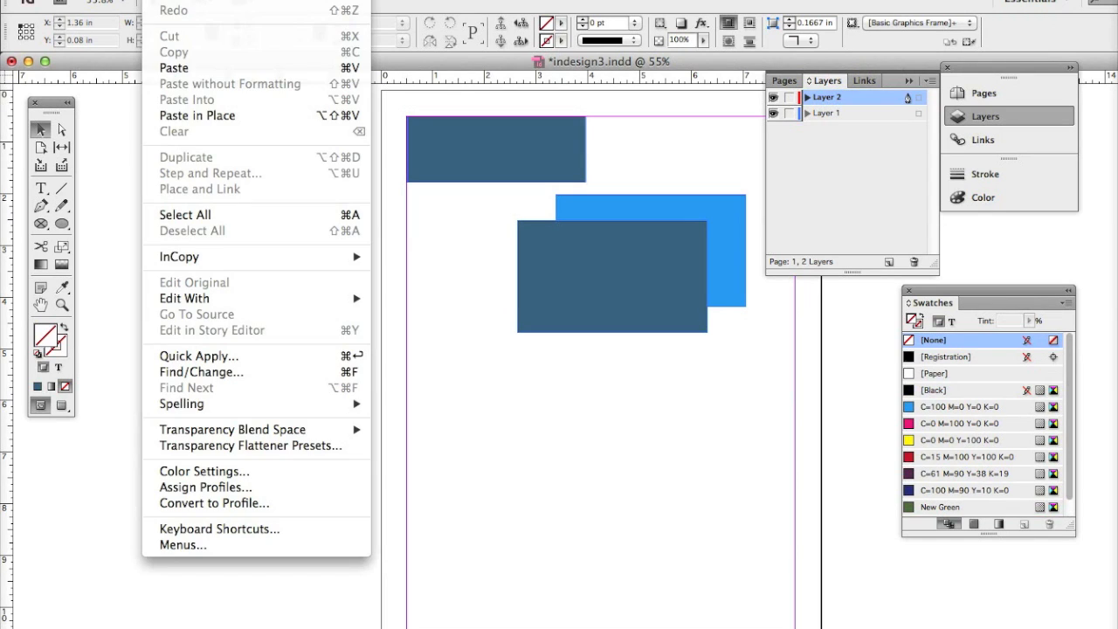
{"action": "left_click", "coordinate": [188, 116]}
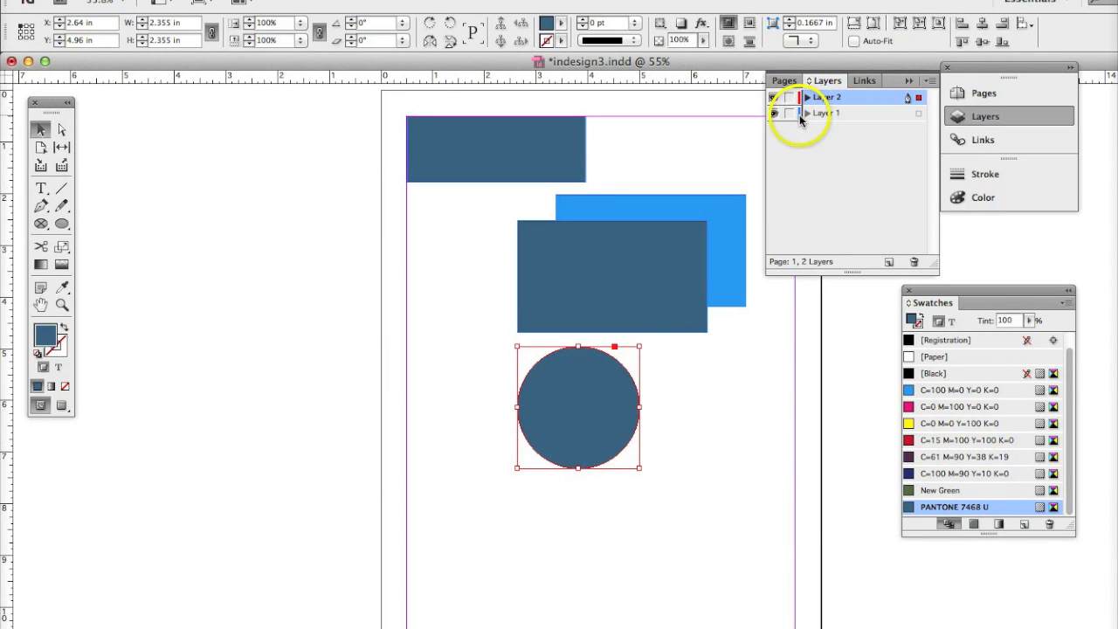
Set Layer 1's identifying color to Orange.
{"action": "left_click", "coordinate": [698, 230]}
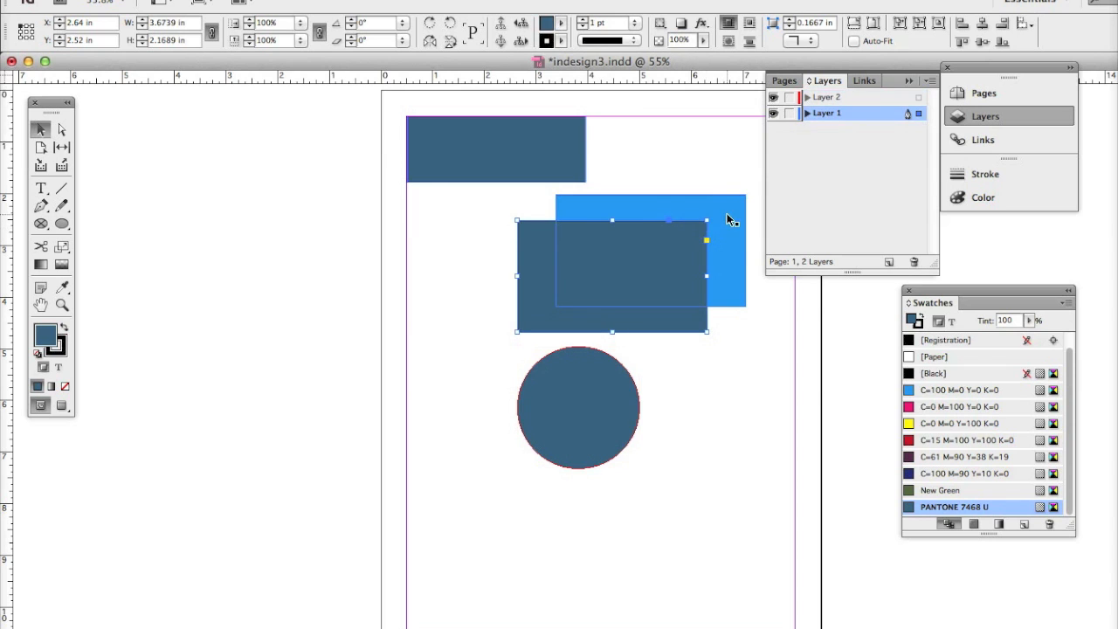
{"action": "left_click", "coordinate": [730, 220]}
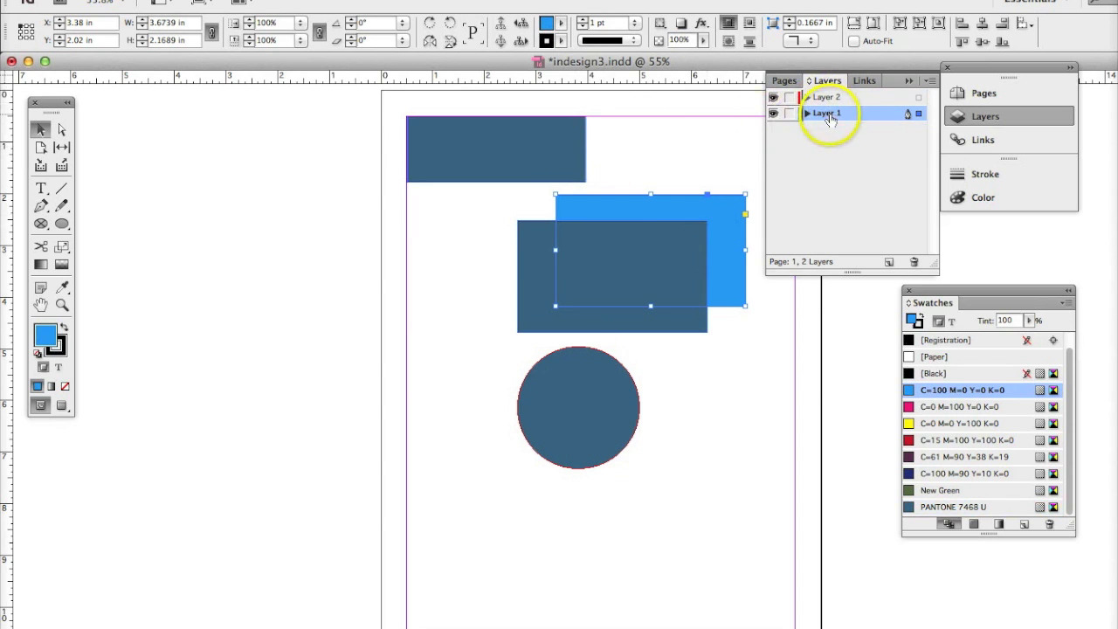
{"action": "double_click", "coordinate": [864, 114]}
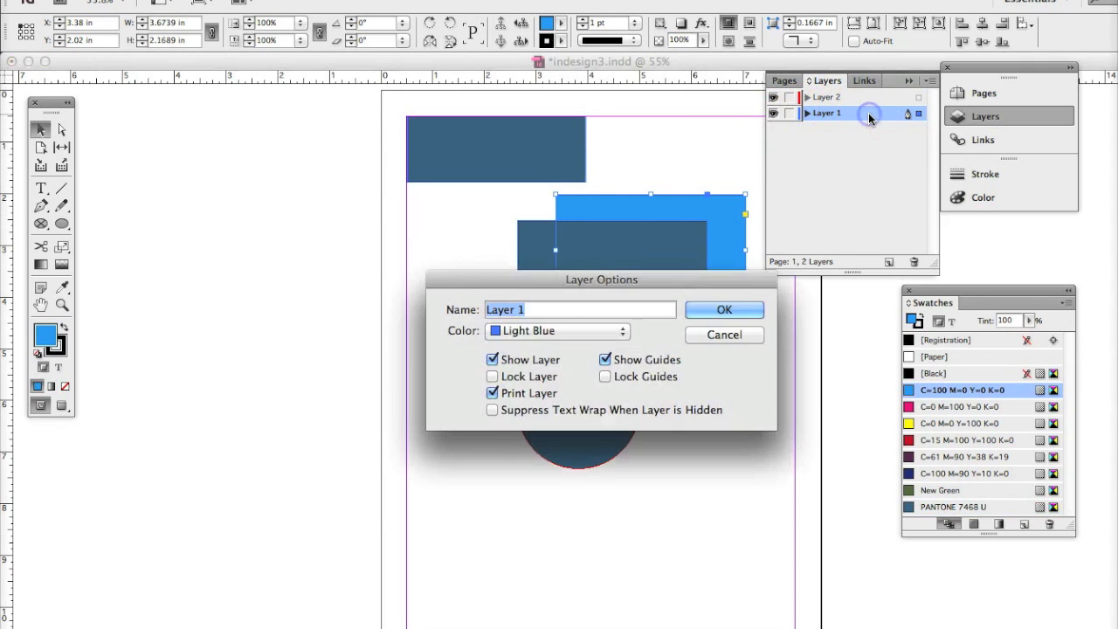
{"action": "left_click", "coordinate": [556, 331]}
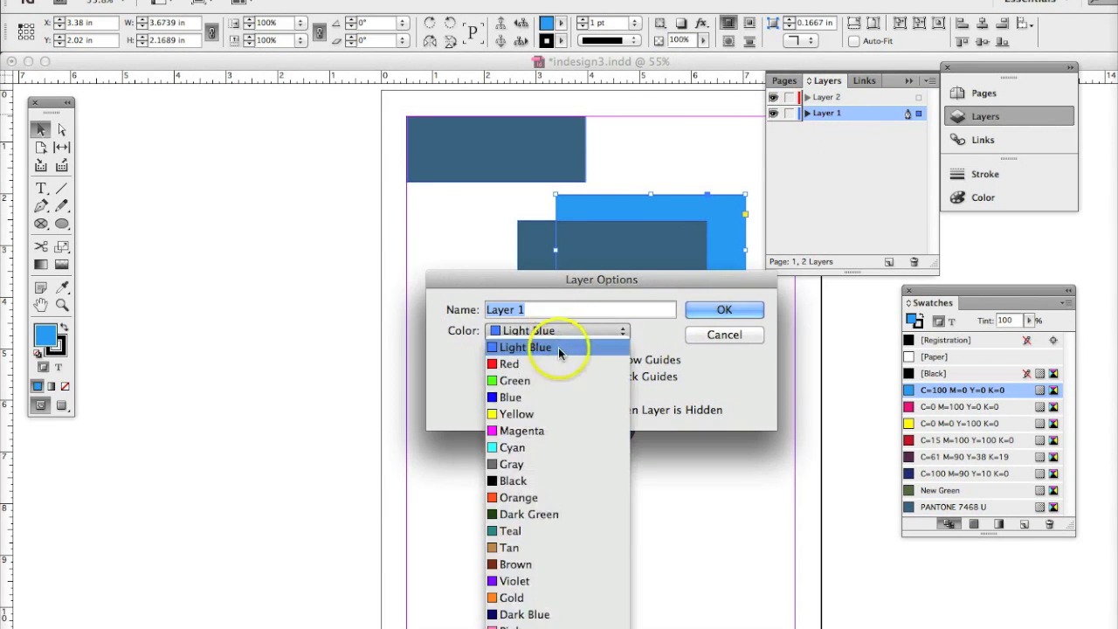
{"action": "left_click", "coordinate": [548, 497]}
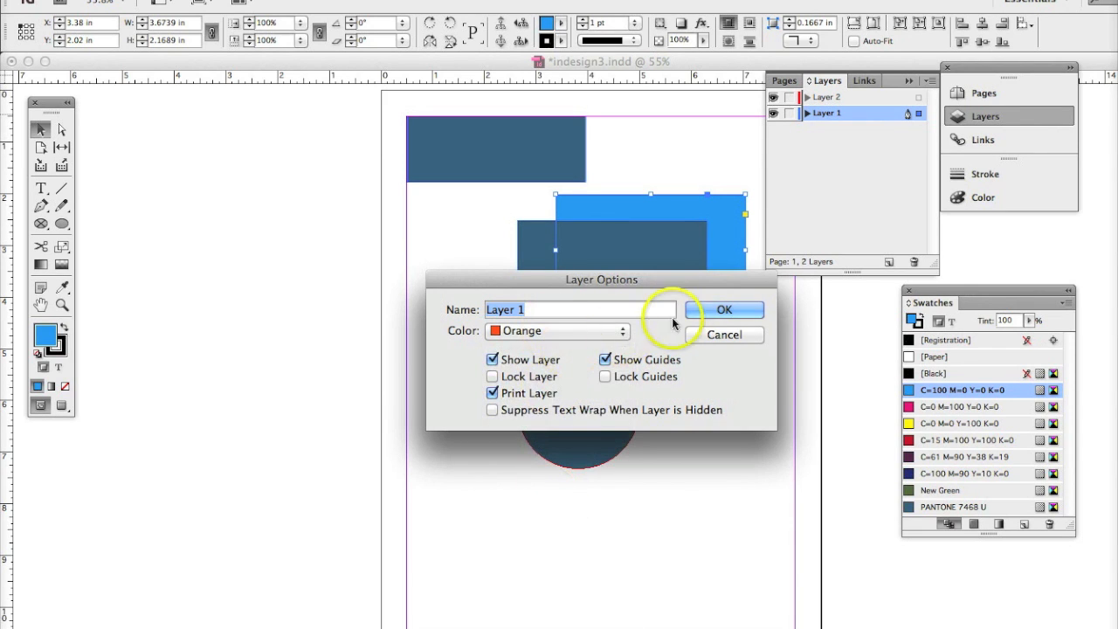
{"action": "left_click", "coordinate": [720, 307]}
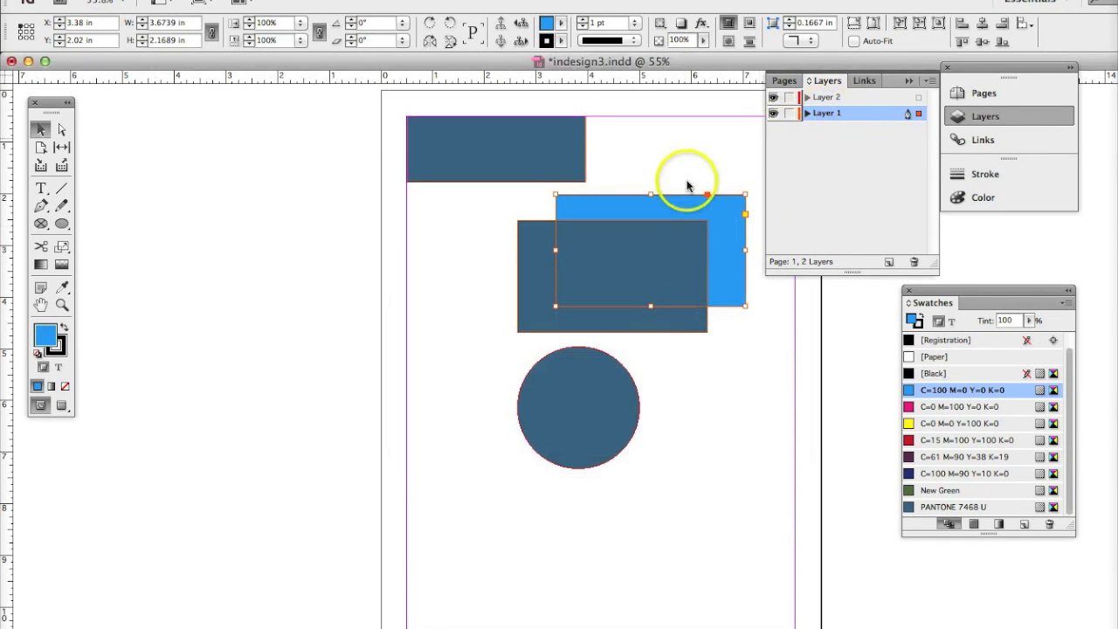
Select the rectangles and the circle in turn to compare the frame edge colors of the two layers.
{"action": "left_click", "coordinate": [581, 147]}
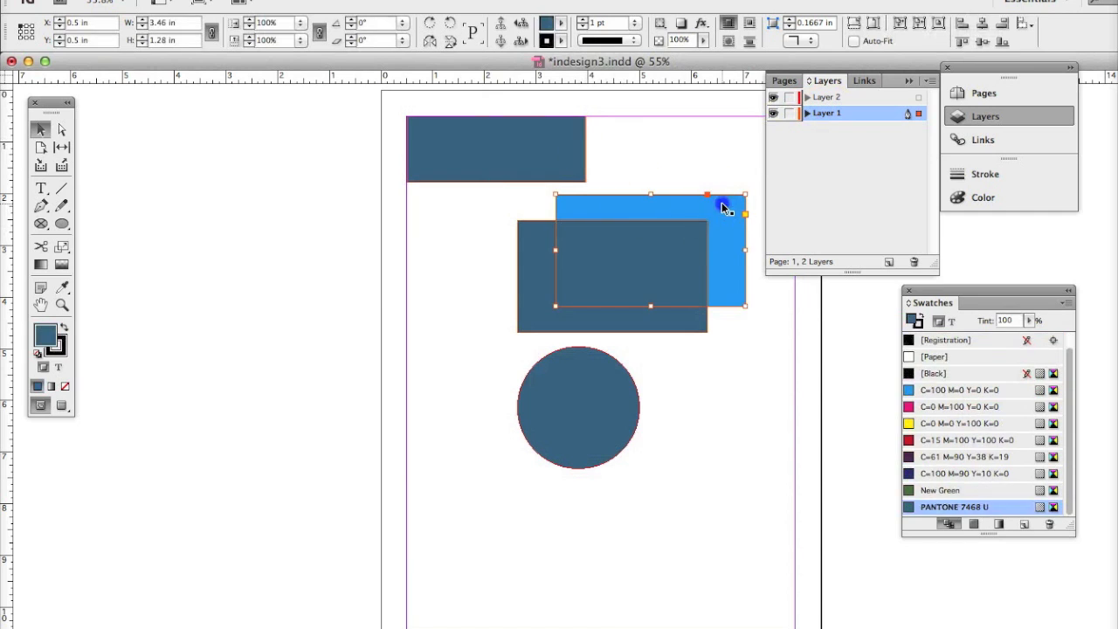
{"action": "left_click", "coordinate": [545, 252]}
{"action": "left_click", "coordinate": [572, 422]}
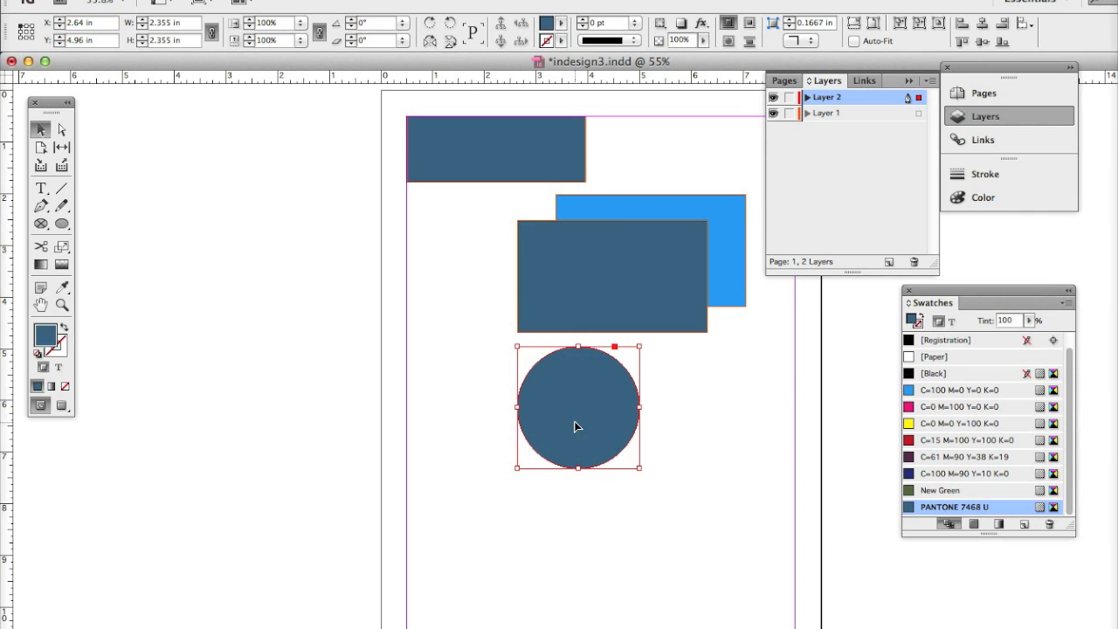
Move the circle over the front rectangle's left edge, at about X 1.16 in, Y 1.93 in, and fill it with C=0 M=0 Y=100 K=0.
{"action": "left_click_drag", "start_coordinate": [592, 374], "coordinate": [518, 238]}
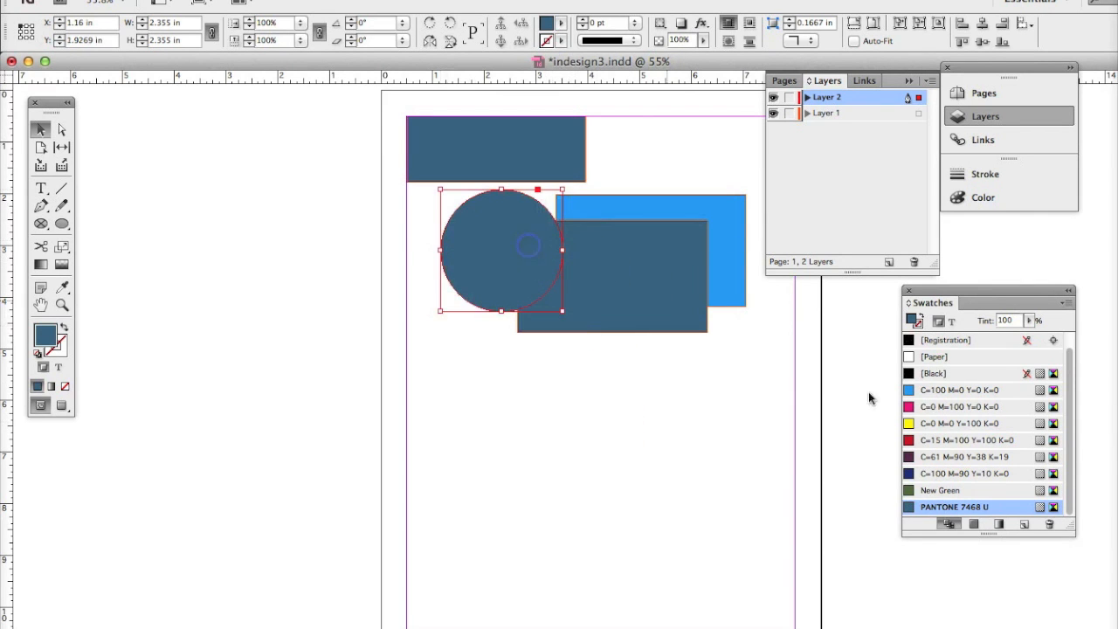
{"action": "left_click", "coordinate": [943, 426]}
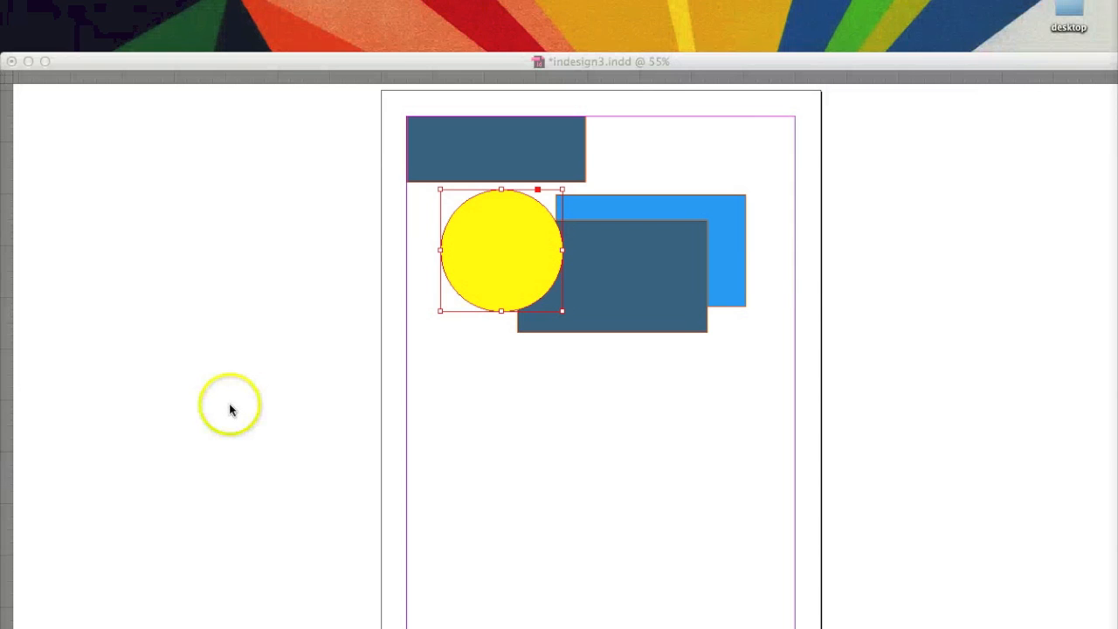
{"action": "key", "text": "Tab"}
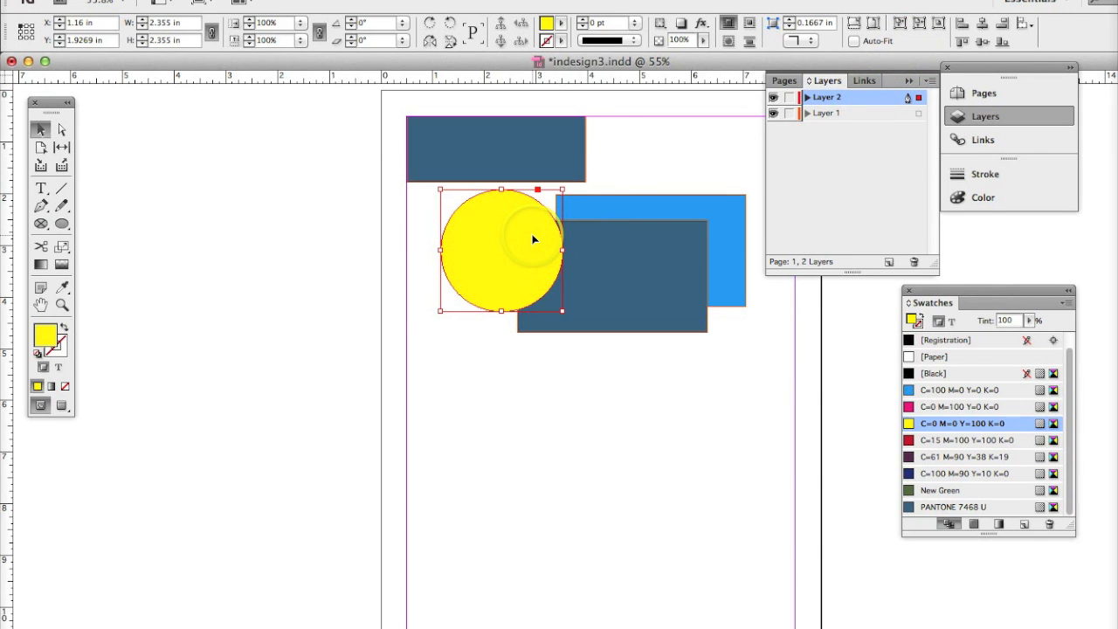
Move Layer 2 below Layer 1 in the stacking order and lock Layer 2.
{"action": "left_click_drag", "start_coordinate": [854, 96], "coordinate": [855, 121]}
{"action": "left_click", "coordinate": [504, 269]}
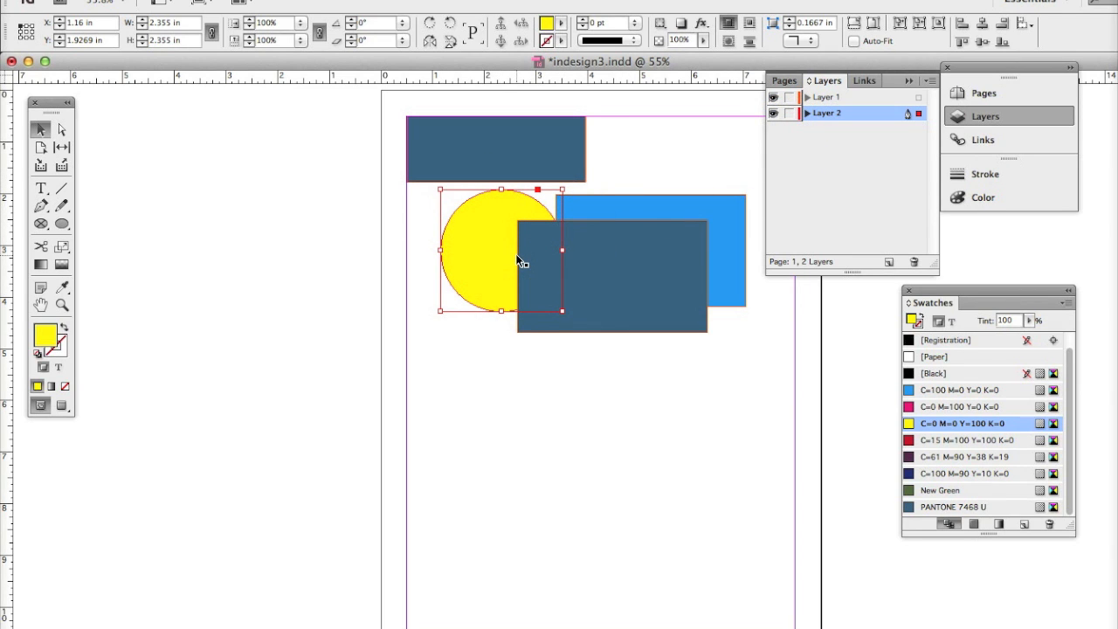
{"action": "left_click", "coordinate": [790, 114]}
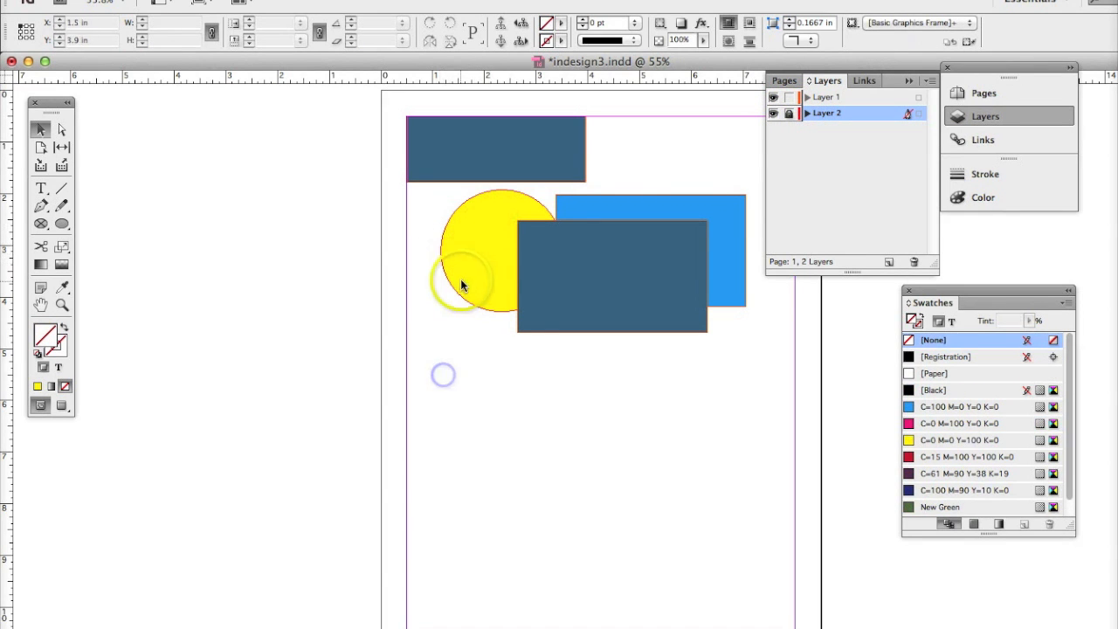
Move the front dark blue rectangle below the circle and the light blue rectangle clear of it, then try selecting the locked circle.
{"action": "left_click_drag", "start_coordinate": [531, 271], "coordinate": [523, 333]}
{"action": "left_click_drag", "start_coordinate": [608, 223], "coordinate": [654, 217]}
{"action": "left_click_drag", "start_coordinate": [555, 319], "coordinate": [559, 379]}
{"action": "left_click", "coordinate": [520, 242]}
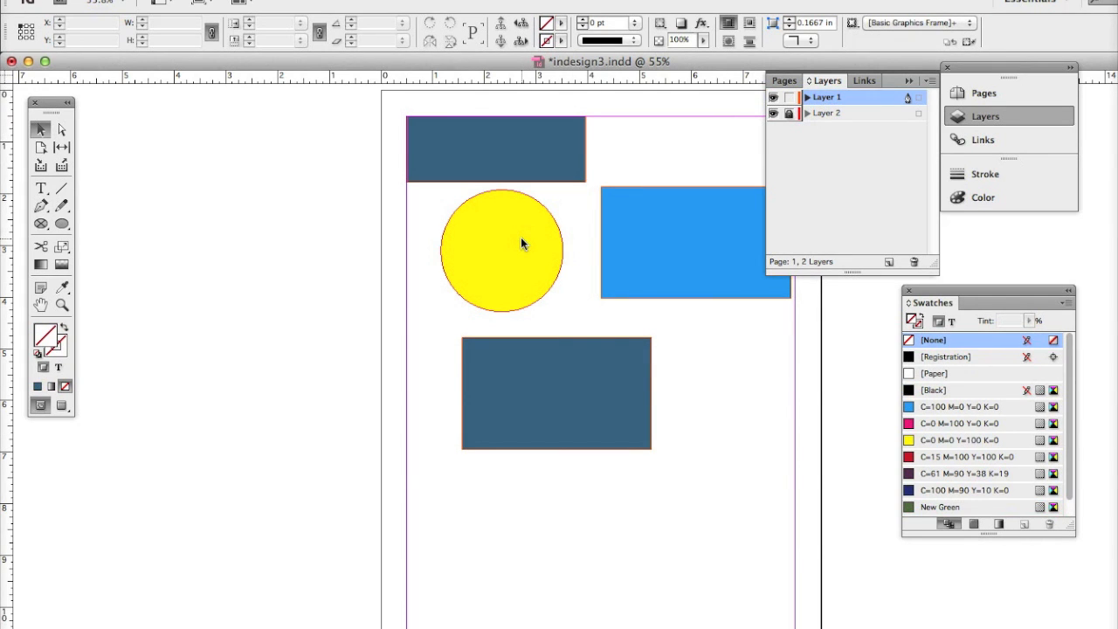
Unlock Layer 2, move the yellow circle to the page's upper-left margin corner at X 0.5 in, Y 0.5 in, and lock Layer 2 again.
{"action": "left_click", "coordinate": [788, 113]}
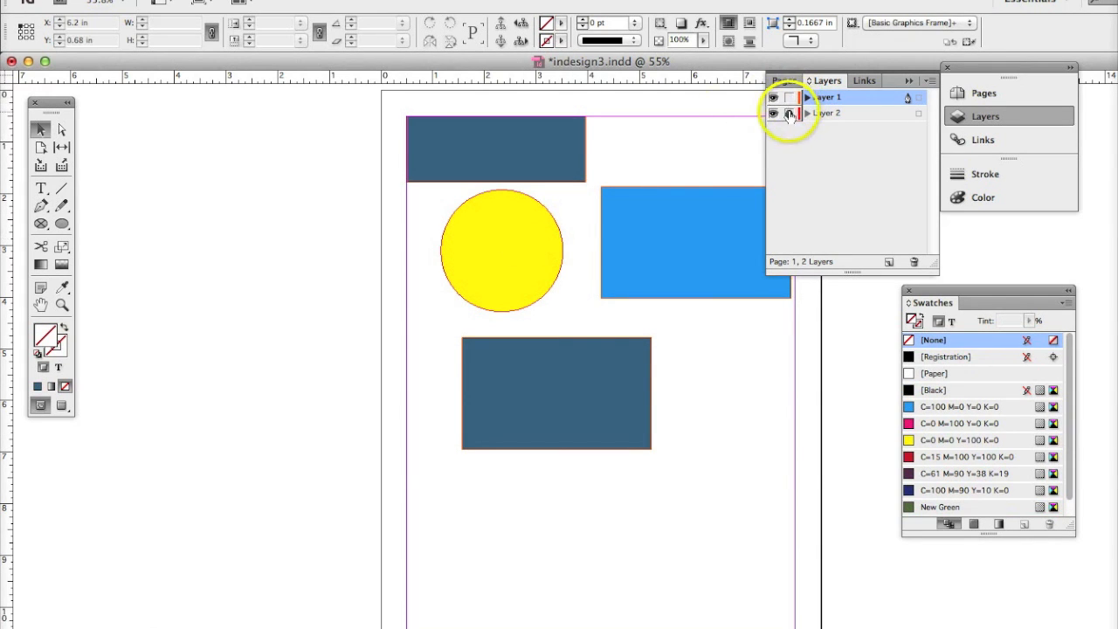
{"action": "left_click", "coordinate": [546, 227]}
{"action": "left_click_drag", "start_coordinate": [540, 241], "coordinate": [506, 170]}
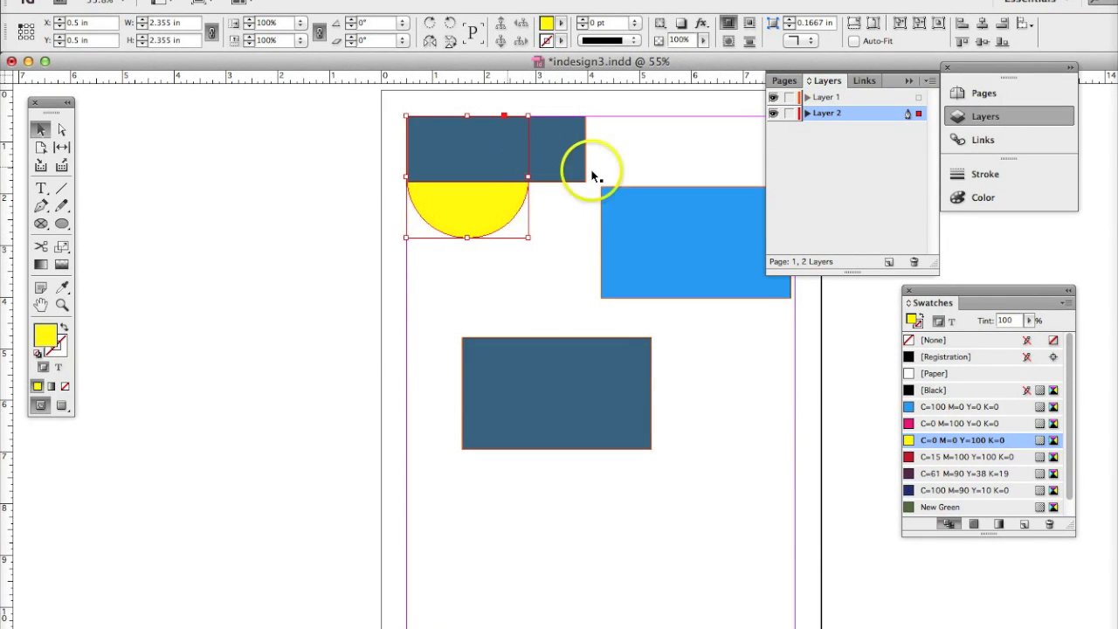
{"action": "left_click", "coordinate": [789, 114]}
Spread out the three rectangles: upper one to about X 3.6 in, Y 0.68 in, light blue below it, lower one to X 0.82 in, Y 4.42 in.
{"action": "left_click", "coordinate": [456, 147]}
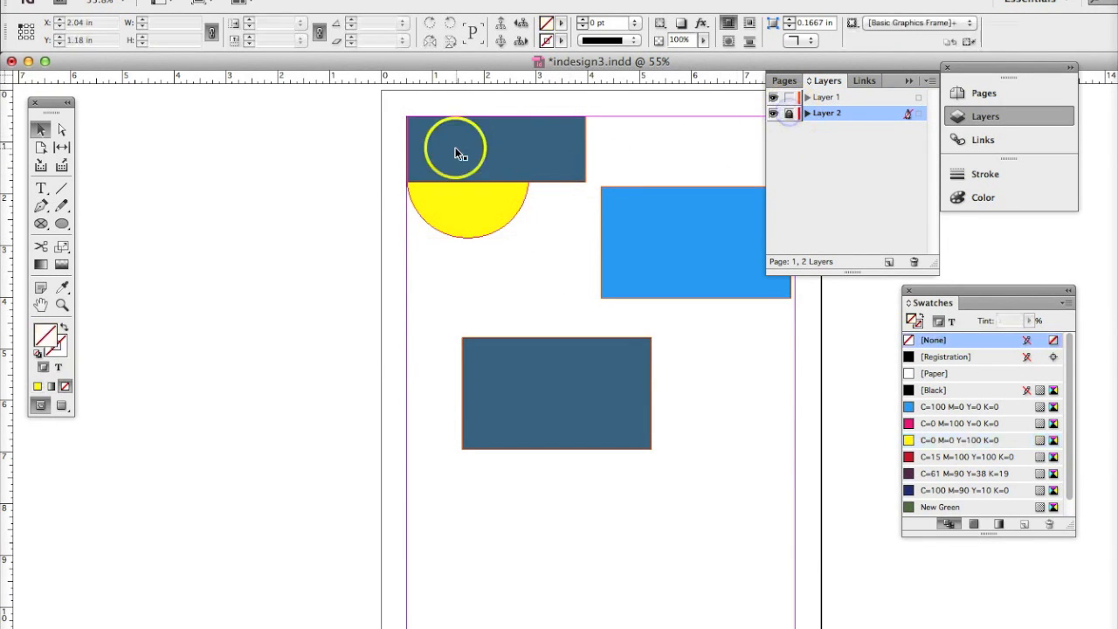
{"action": "left_click_drag", "start_coordinate": [441, 155], "coordinate": [596, 158]}
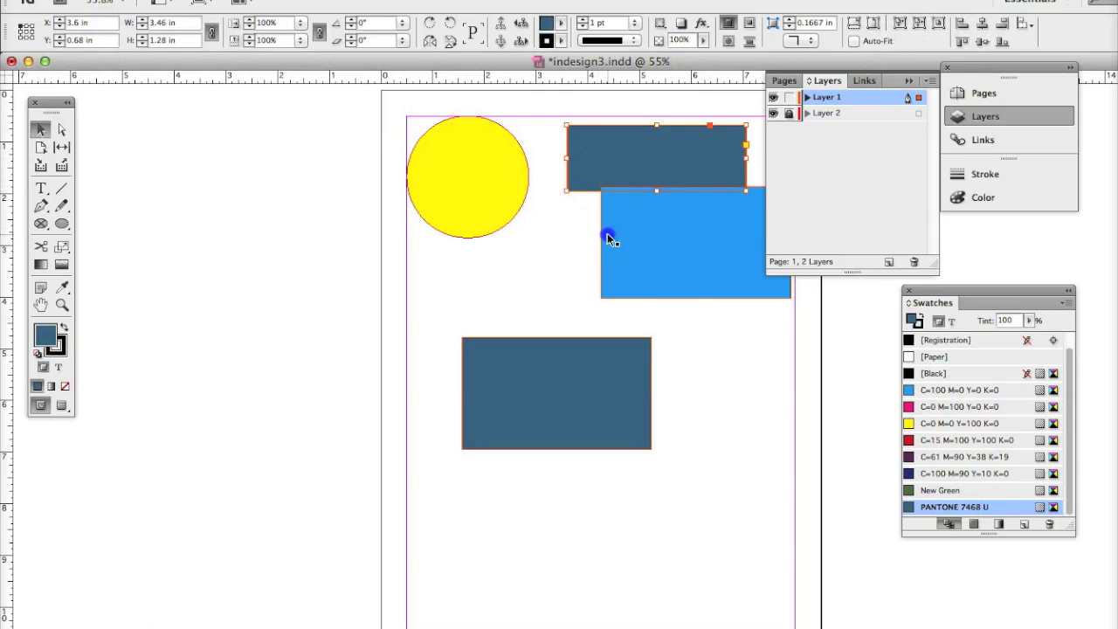
{"action": "left_click", "coordinate": [609, 237]}
{"action": "left_click_drag", "start_coordinate": [617, 232], "coordinate": [550, 246]}
{"action": "left_click", "coordinate": [510, 349]}
{"action": "left_click_drag", "start_coordinate": [513, 355], "coordinate": [478, 344]}
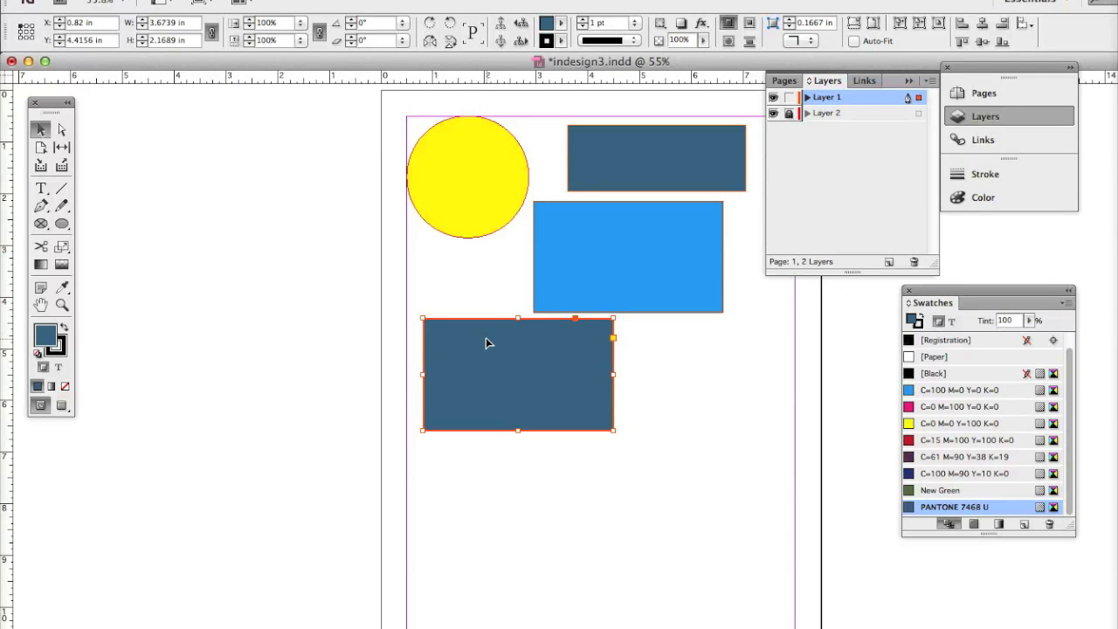
Trace the locked yellow circle's outline on Layer 1 with the Pen tool, using curved anchor points around its edge.
{"action": "left_click", "coordinate": [481, 187]}
{"action": "left_click", "coordinate": [824, 122]}
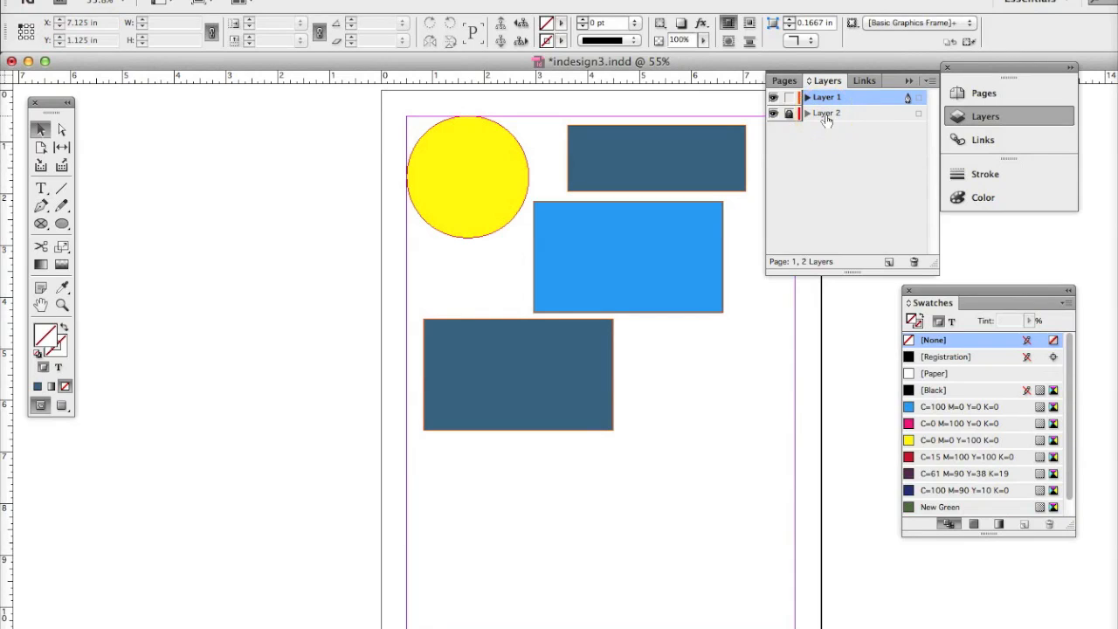
{"action": "left_click", "coordinate": [831, 100]}
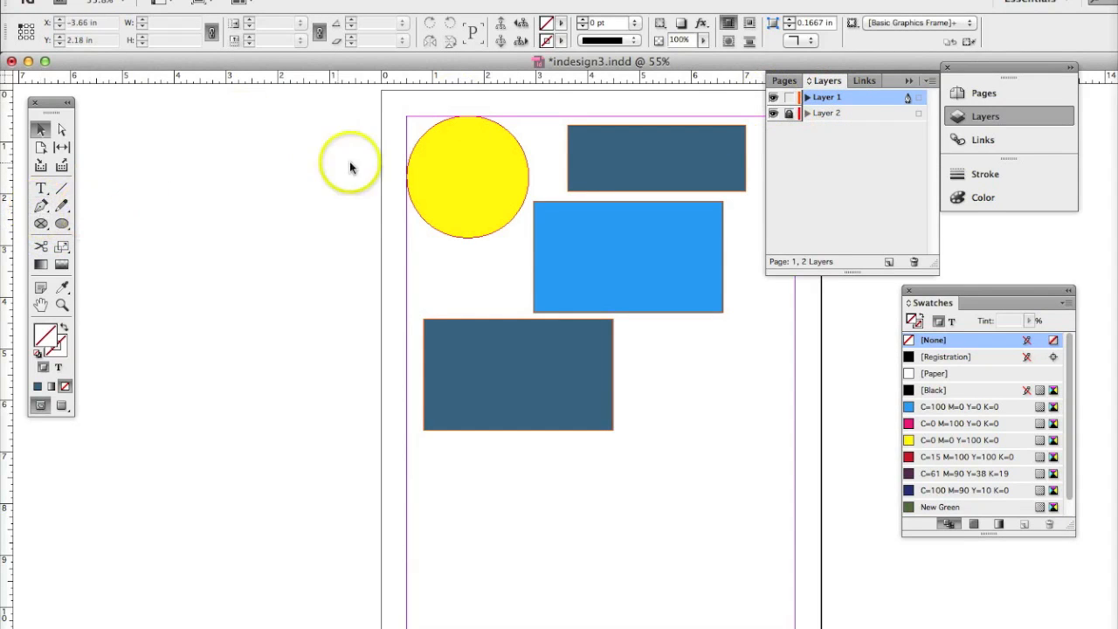
{"action": "left_click", "coordinate": [41, 206]}
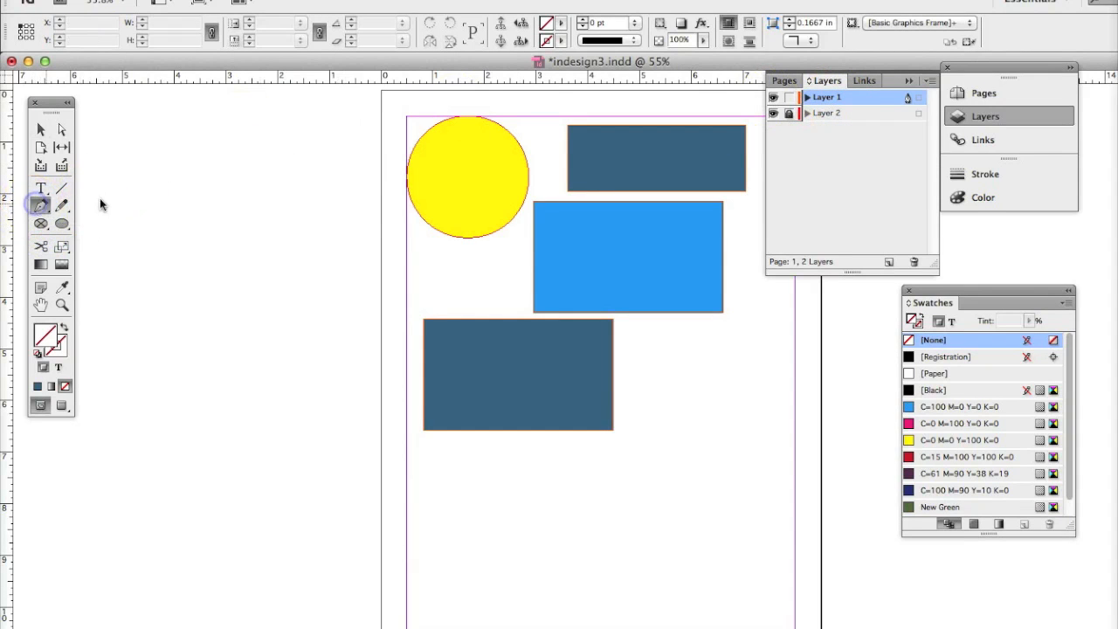
{"action": "left_click", "coordinate": [443, 123]}
{"action": "left_click_drag", "start_coordinate": [500, 120], "coordinate": [535, 153]}
{"action": "left_click_drag", "start_coordinate": [530, 192], "coordinate": [422, 238]}
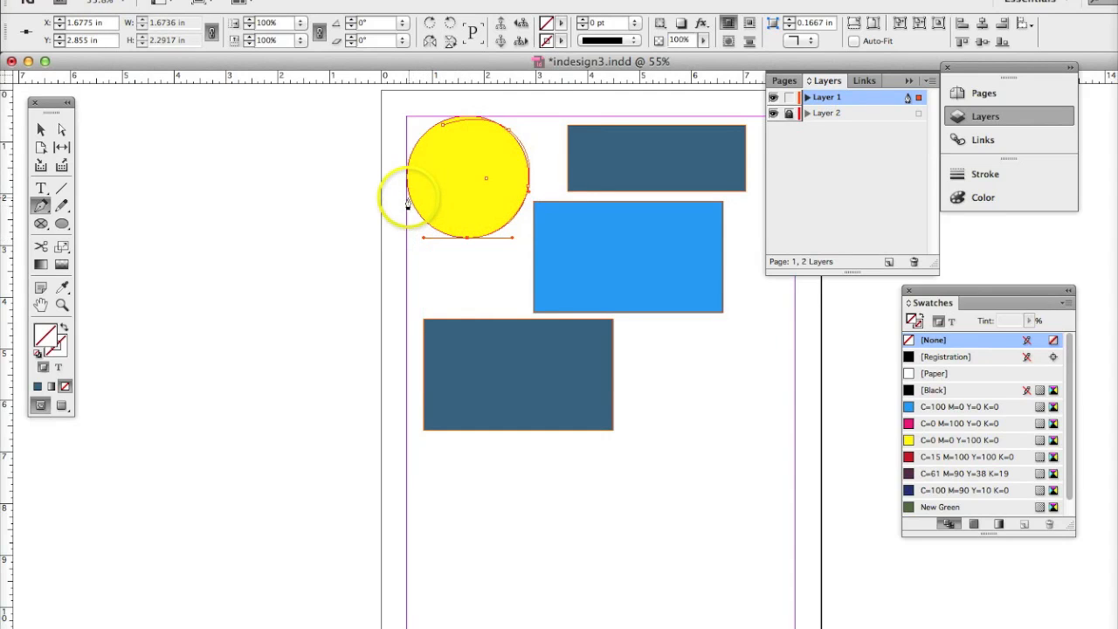
{"action": "left_click_drag", "start_coordinate": [410, 187], "coordinate": [412, 180]}
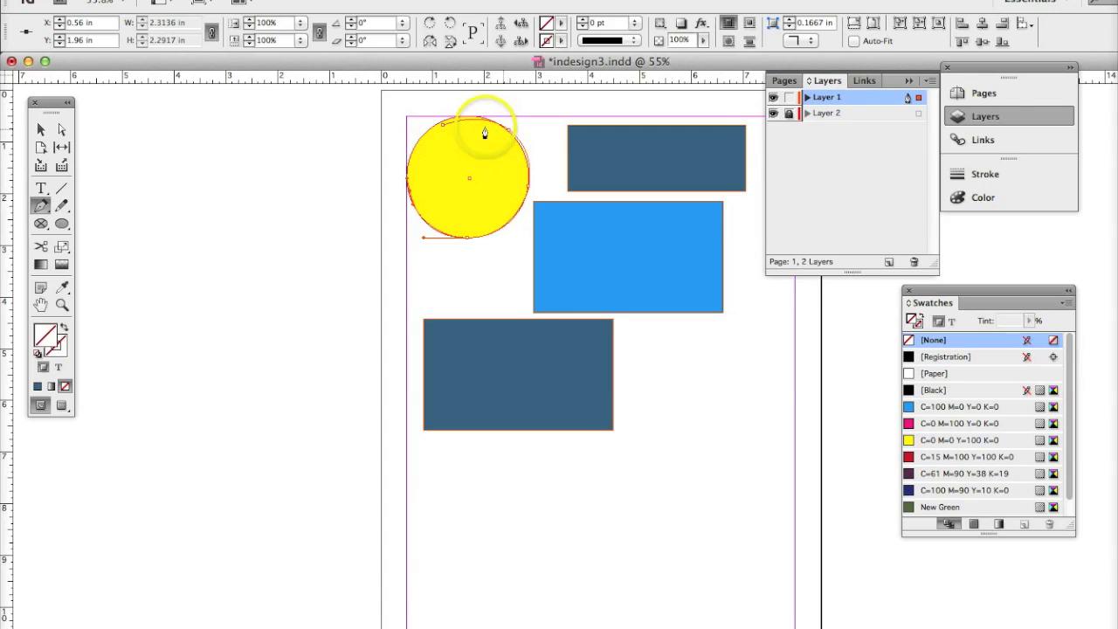
{"action": "left_click_drag", "start_coordinate": [445, 122], "coordinate": [492, 104]}
{"action": "left_click", "coordinate": [512, 127]}
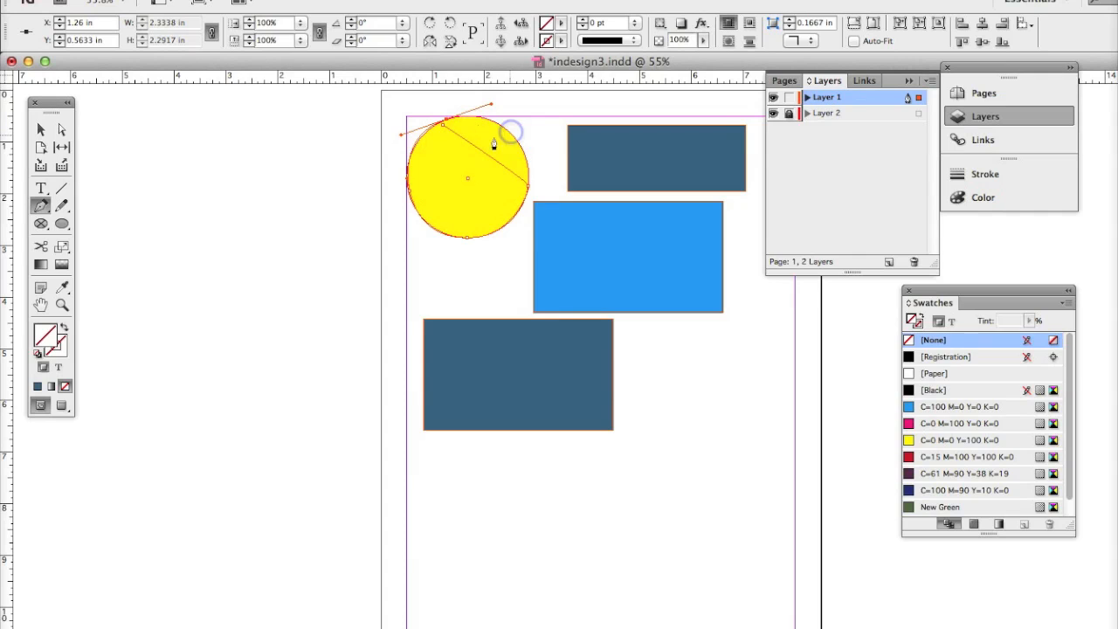
Fill the traced shape with C=0 M=100 Y=0 K=0 and move it down to about X 0.51 in, Y 1.48 in.
{"action": "left_click", "coordinate": [41, 128]}
{"action": "left_click", "coordinate": [467, 181]}
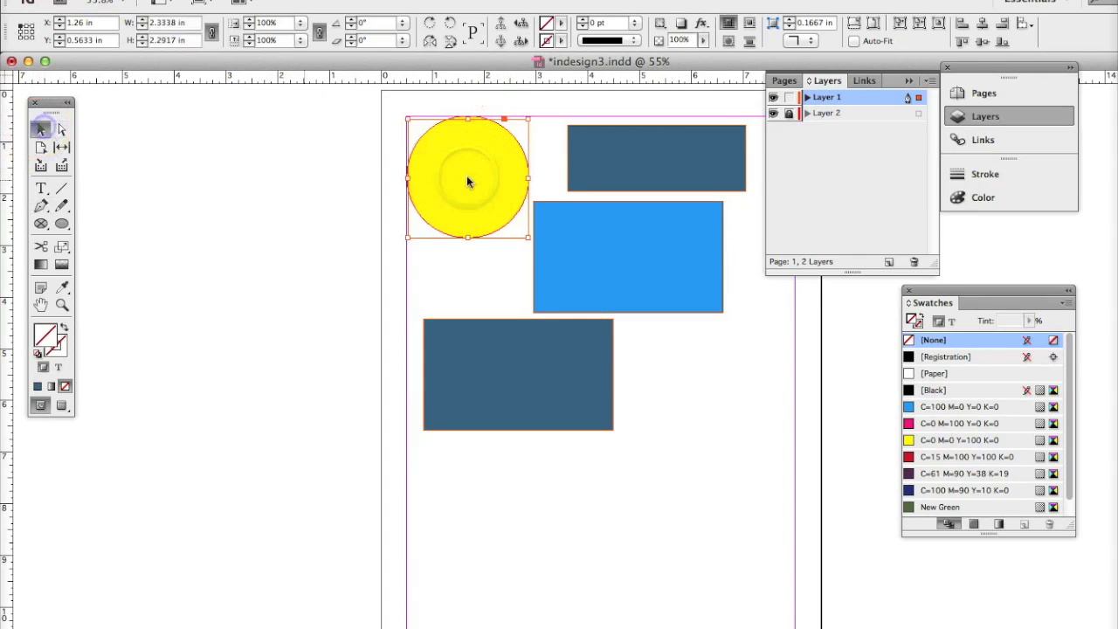
{"action": "left_click_drag", "start_coordinate": [514, 242], "coordinate": [512, 269]}
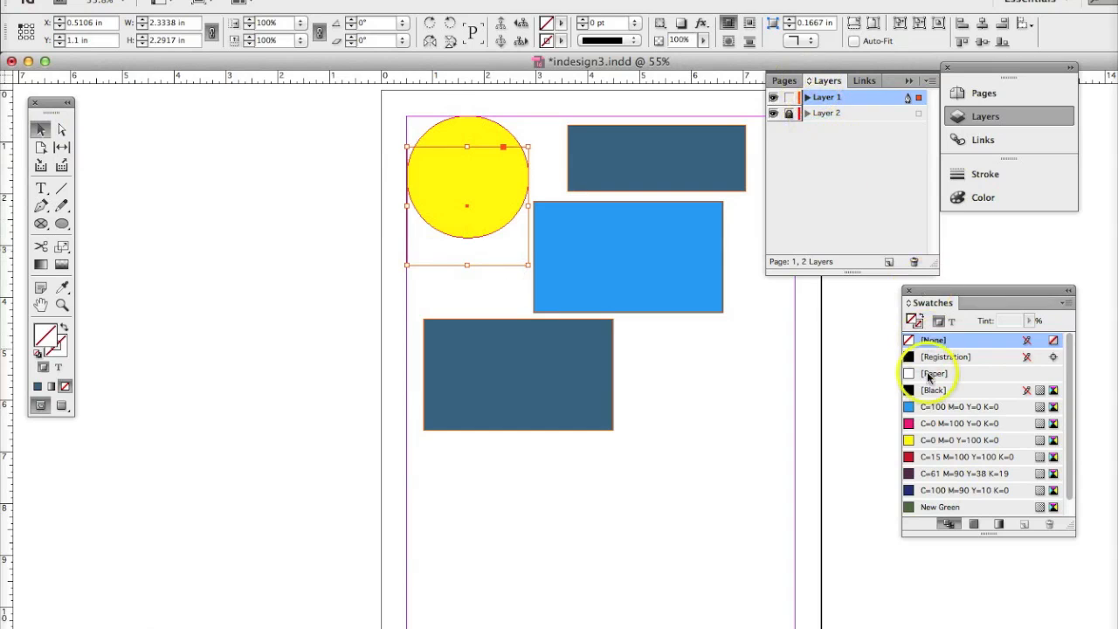
{"action": "left_click", "coordinate": [918, 424]}
{"action": "mouse_move", "coordinate": [462, 212]}
{"action": "left_mouse_down"}
{"action": "mouse_move", "coordinate": [462, 187]}
{"action": "mouse_move", "coordinate": [457, 195]}
{"action": "mouse_move", "coordinate": [492, 196]}
{"action": "mouse_move", "coordinate": [465, 194]}
{"action": "mouse_move", "coordinate": [464, 207]}
{"action": "left_mouse_up"}
{"action": "left_click", "coordinate": [825, 100]}
{"action": "left_click", "coordinate": [500, 138]}
{"action": "left_click", "coordinate": [464, 173]}
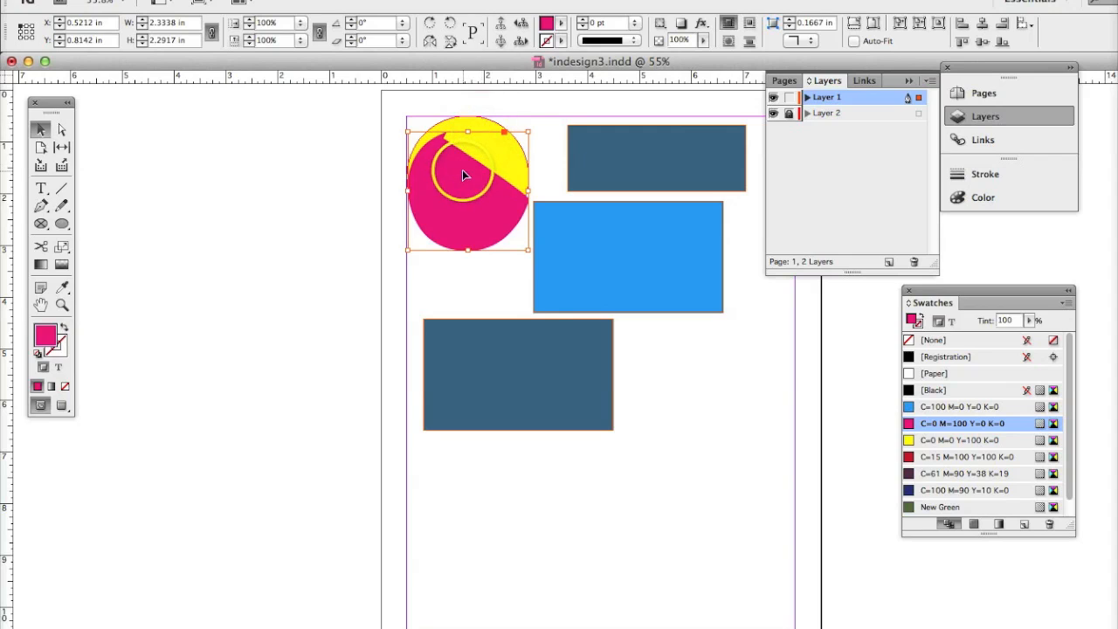
{"action": "left_click_drag", "start_coordinate": [464, 174], "coordinate": [463, 208]}
Unlock Layer 2 and shift the yellow circle sideways to about X 1.245 in, Y 0.5 in.
{"action": "left_click", "coordinate": [823, 127]}
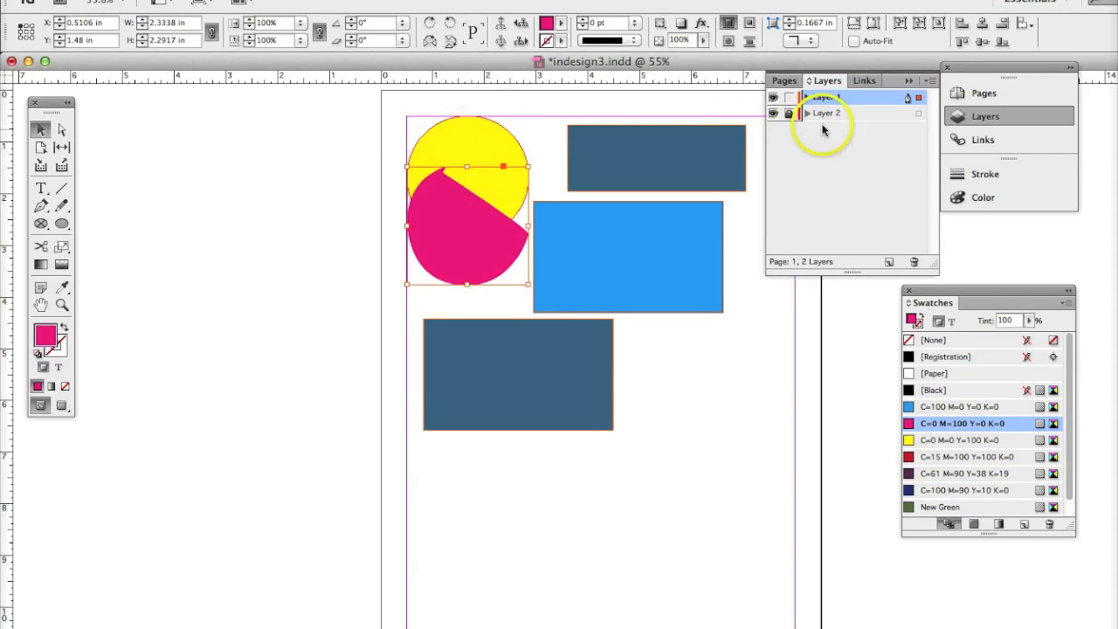
{"action": "left_click", "coordinate": [789, 115]}
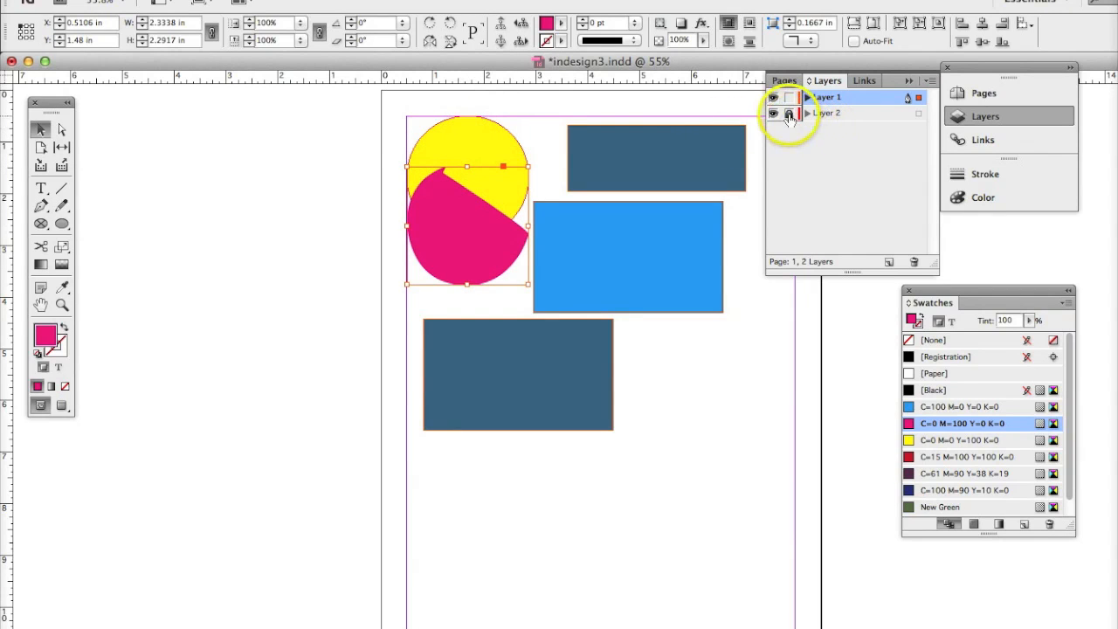
{"action": "left_click", "coordinate": [483, 143]}
{"action": "left_click_drag", "start_coordinate": [483, 143], "coordinate": [521, 143]}
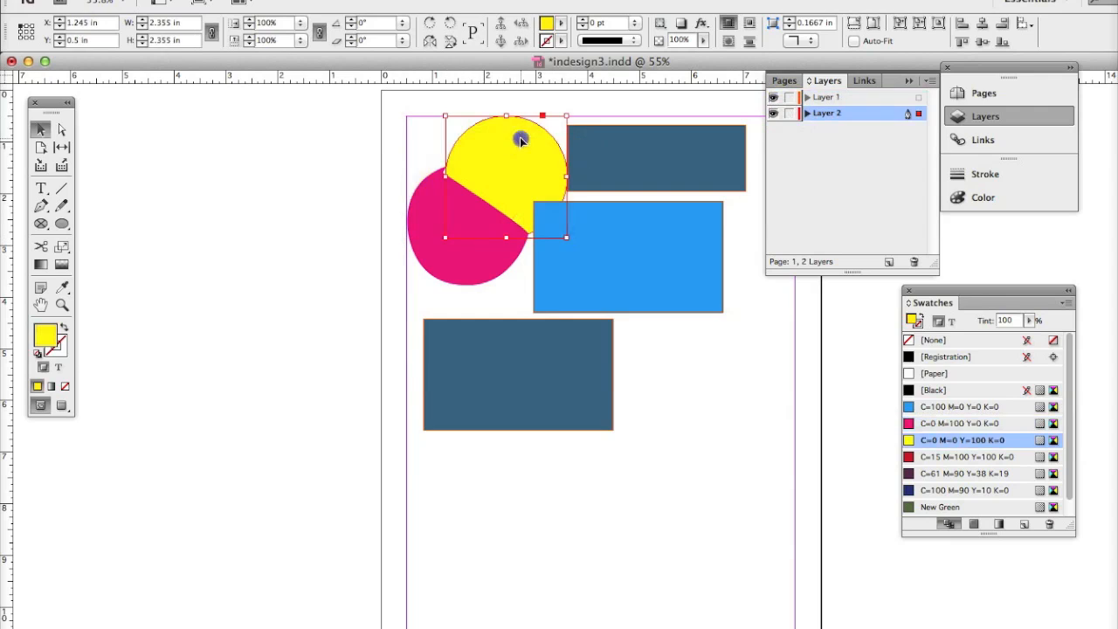
Move Layer 1 below Layer 2, return the yellow circle to about X 0.49 in, Y 0.5 in, and deselect it.
{"action": "left_click_drag", "start_coordinate": [834, 97], "coordinate": [838, 117]}
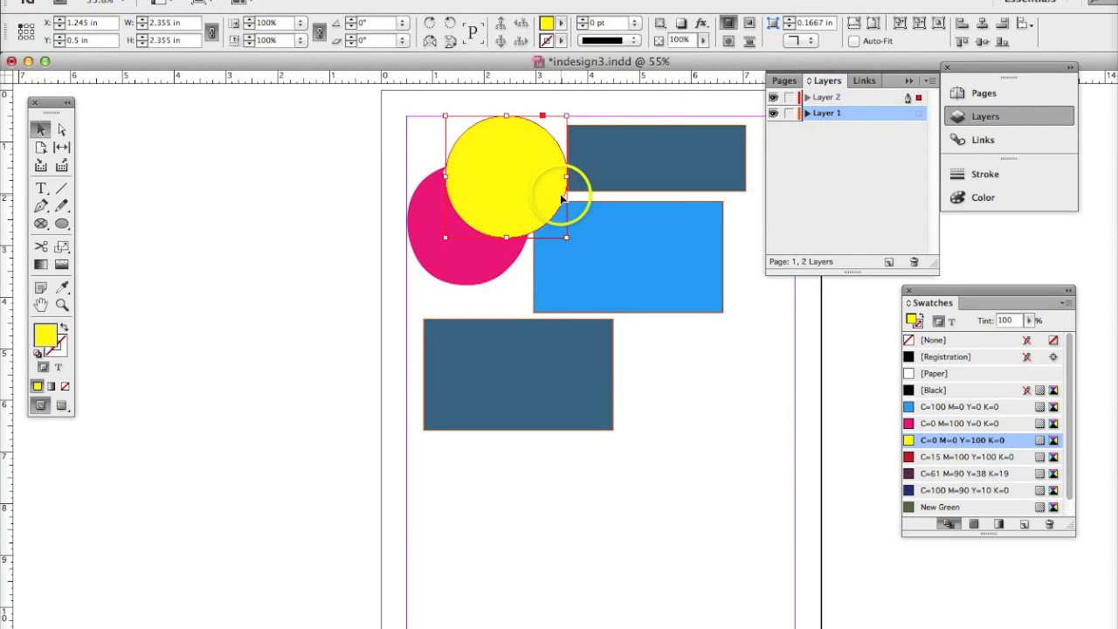
{"action": "left_click_drag", "start_coordinate": [547, 175], "coordinate": [509, 176]}
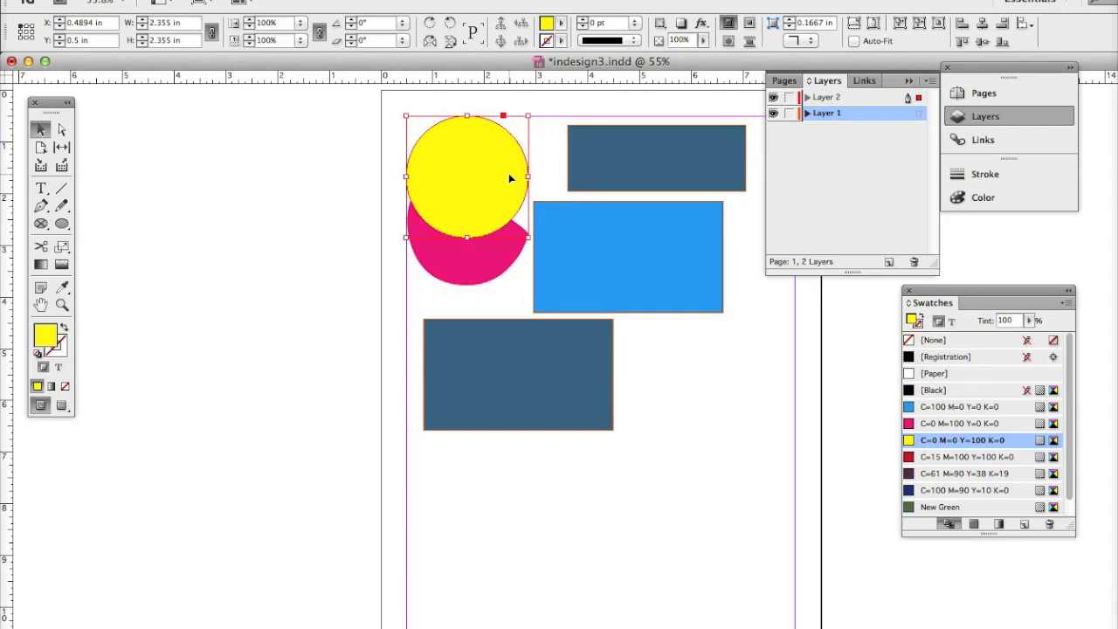
{"action": "left_click", "coordinate": [693, 400]}
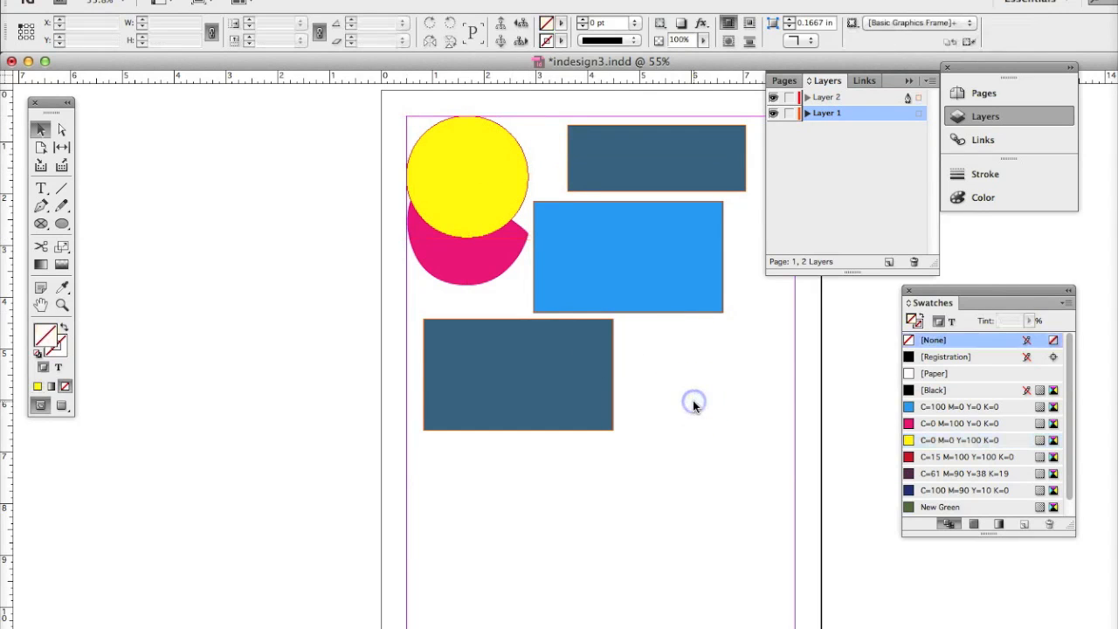
Save the document and set up its export to the Desktop as indesign3.pdf in Adobe PDF (Print) format.
{"action": "left_click", "coordinate": [136, 2]}
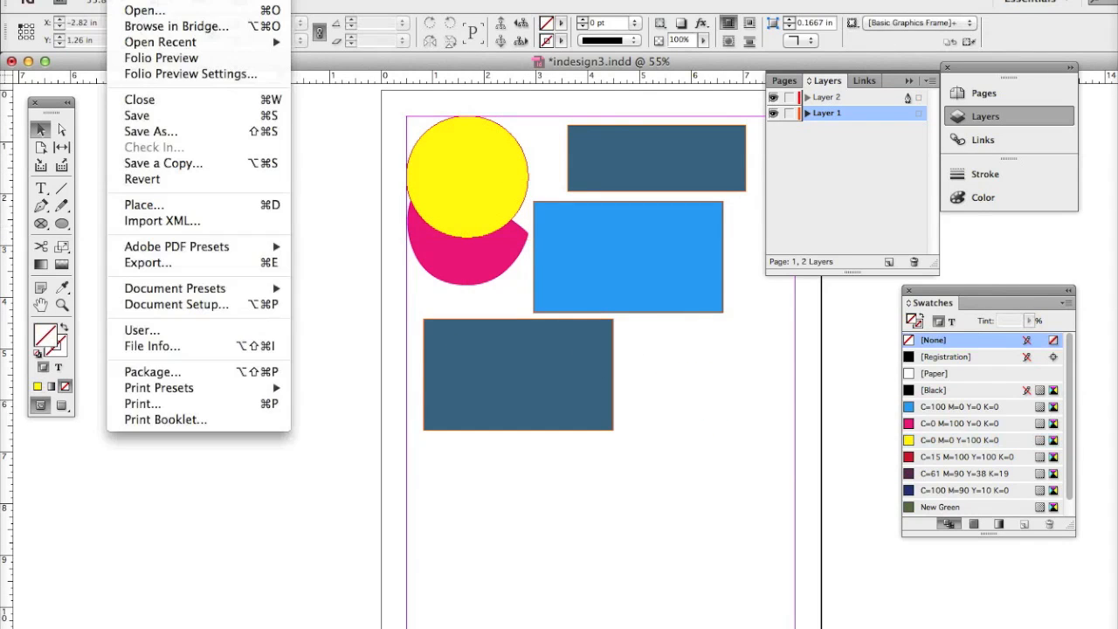
{"action": "left_click", "coordinate": [138, 116]}
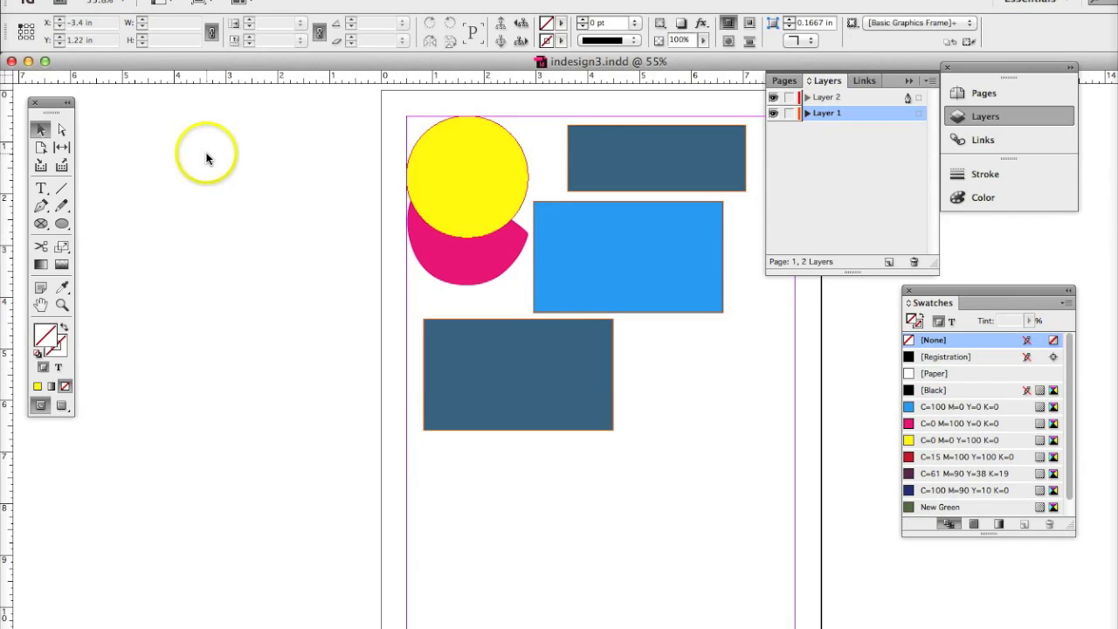
{"action": "left_click", "coordinate": [138, 1]}
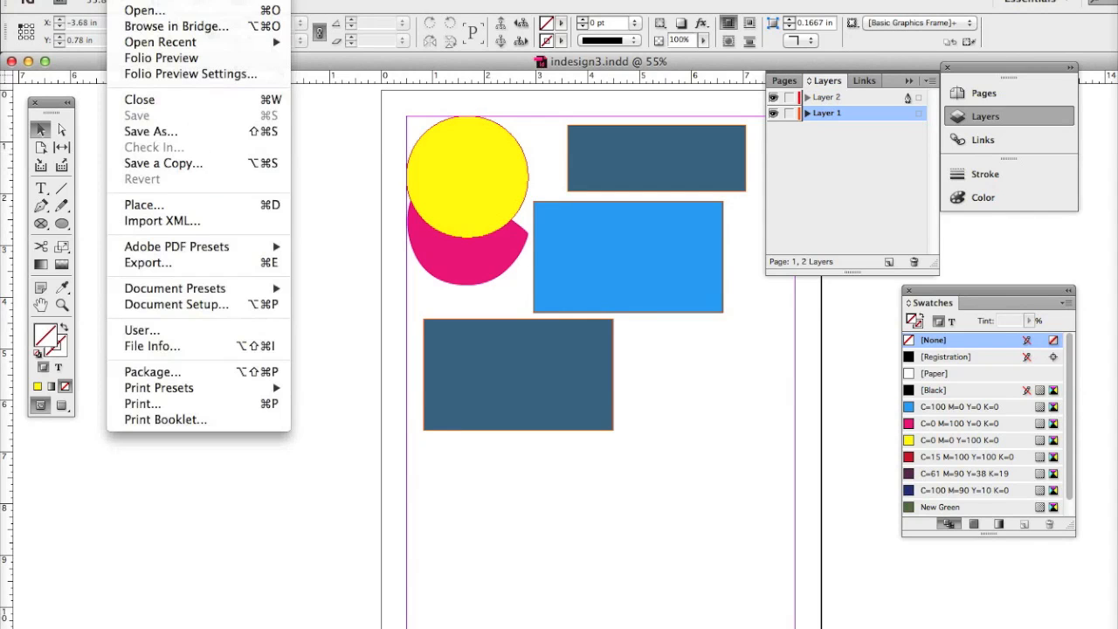
{"action": "left_click", "coordinate": [138, 263]}
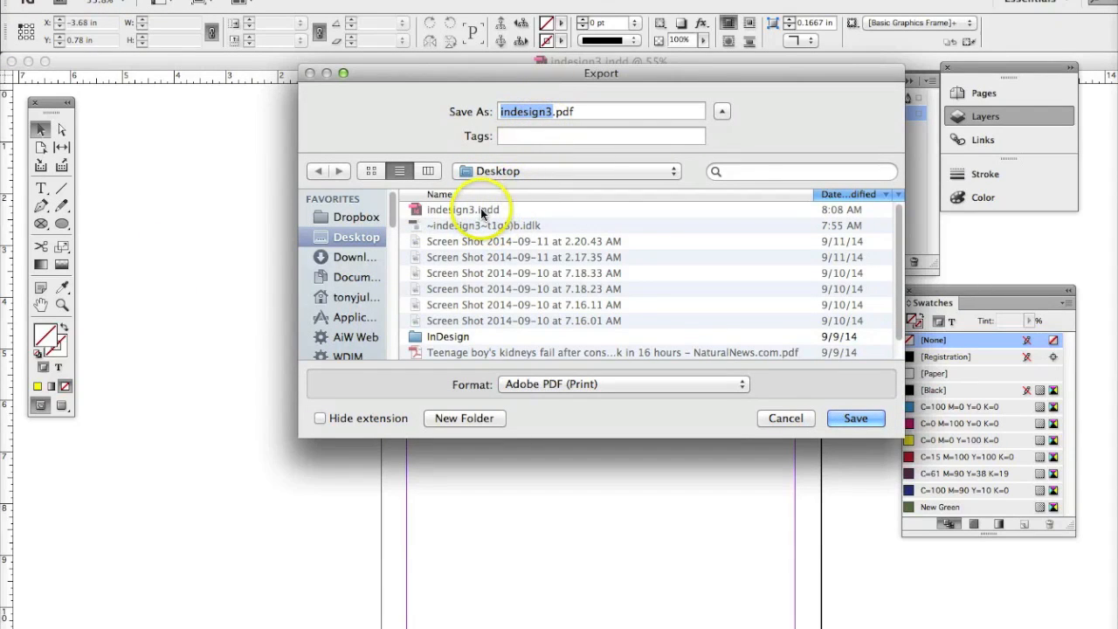
{"action": "left_click", "coordinate": [846, 420]}
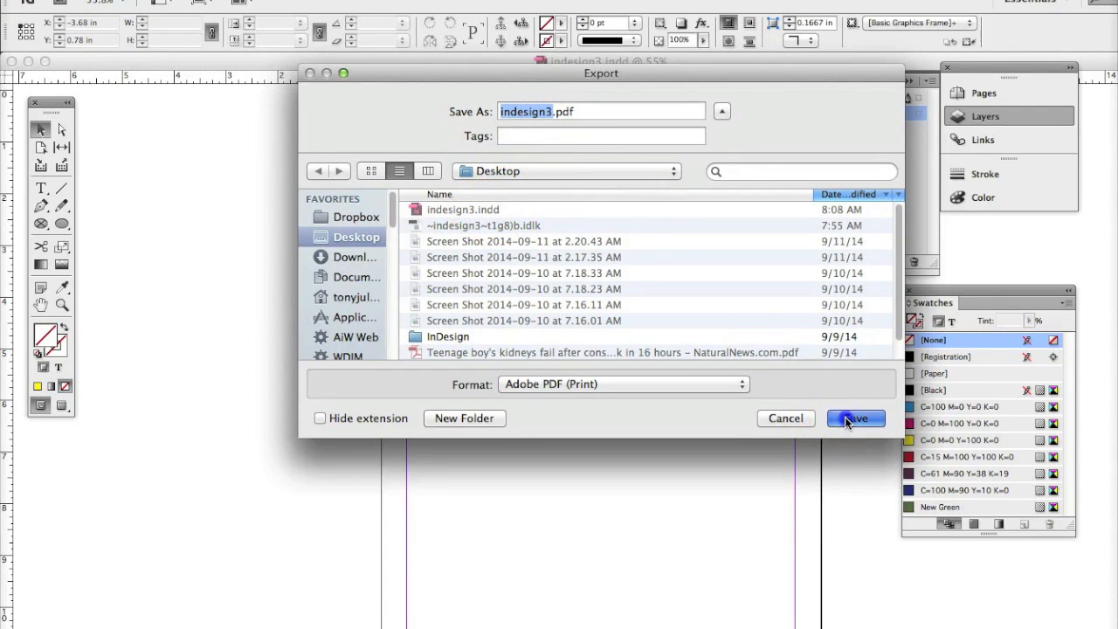
{"action": "left_click_drag", "start_coordinate": [471, 80], "coordinate": [364, 17]}
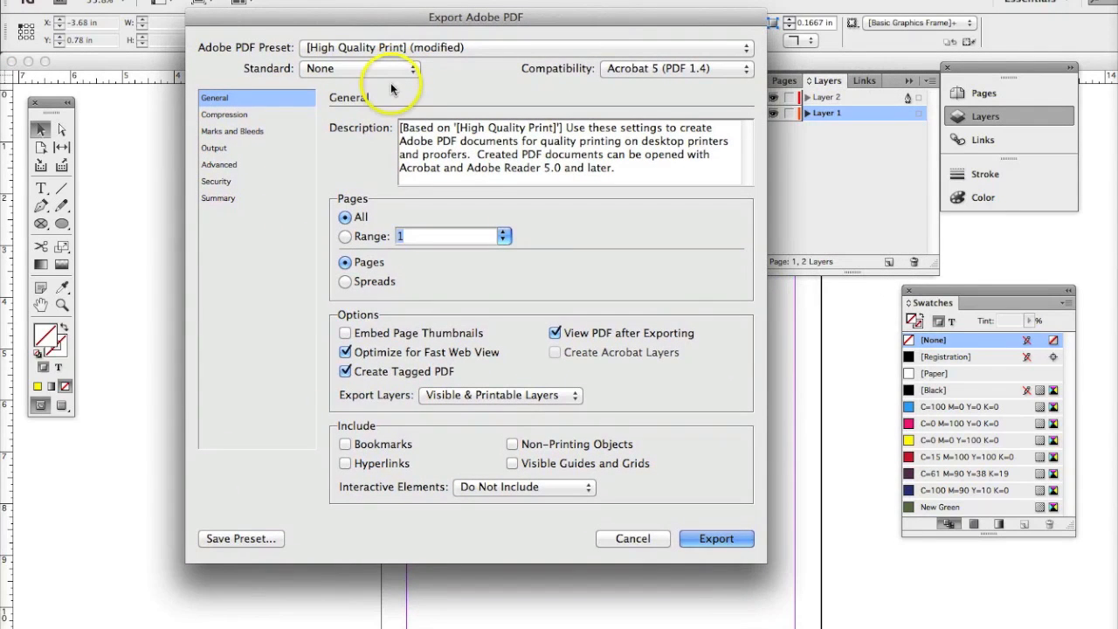
Review the PDF presets and export all pages with [High Quality Print] (modified), viewing the PDF after exporting.
{"action": "left_click", "coordinate": [358, 47]}
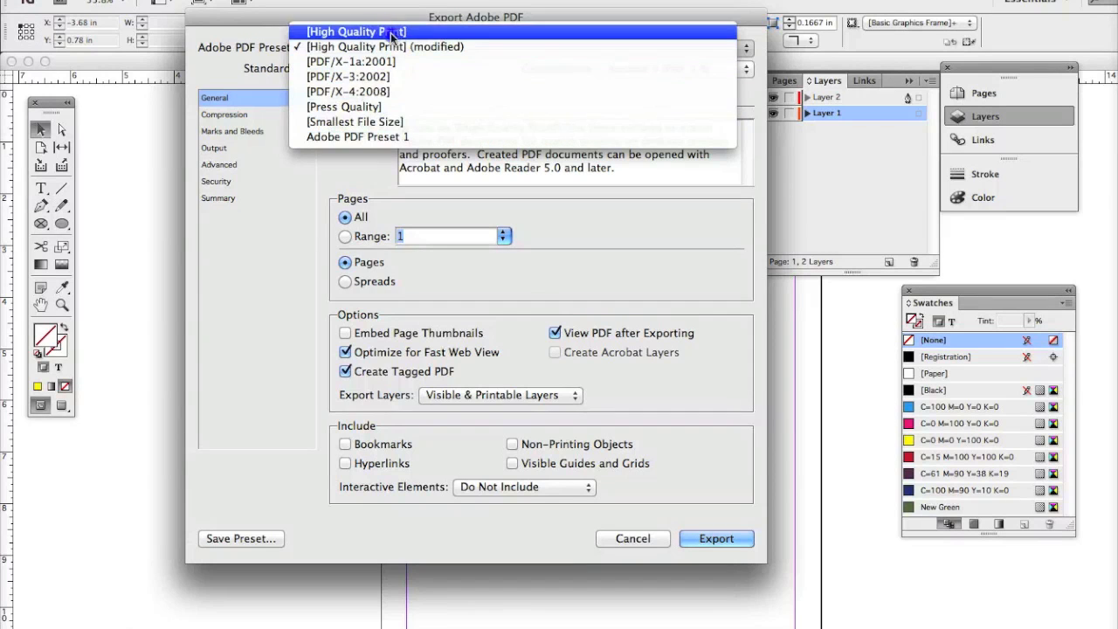
{"action": "left_click", "coordinate": [279, 251]}
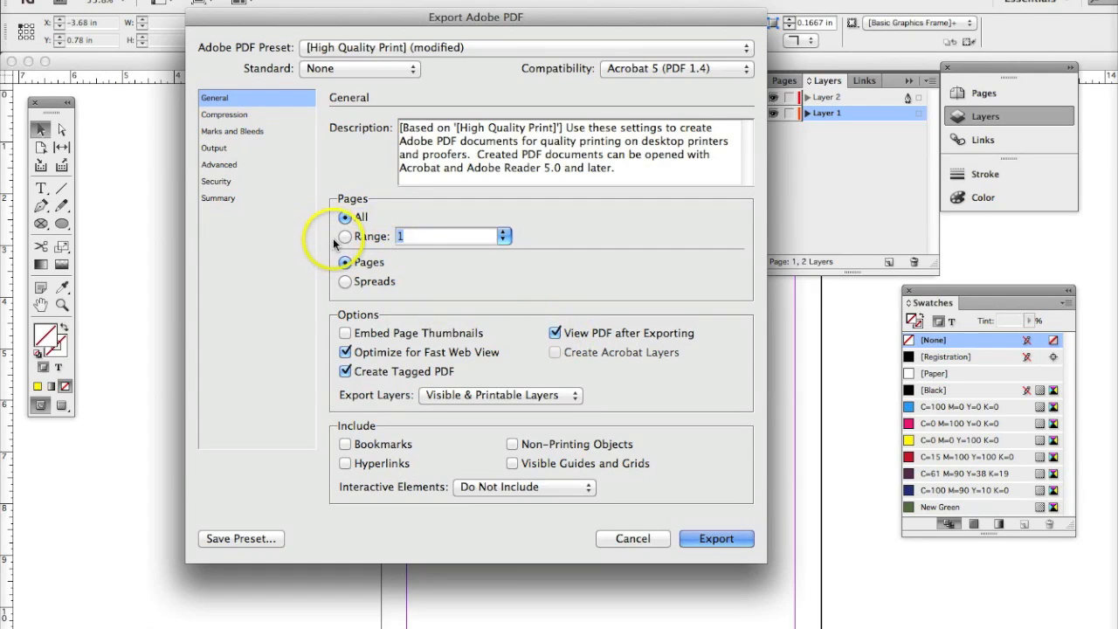
{"action": "left_click", "coordinate": [712, 538]}
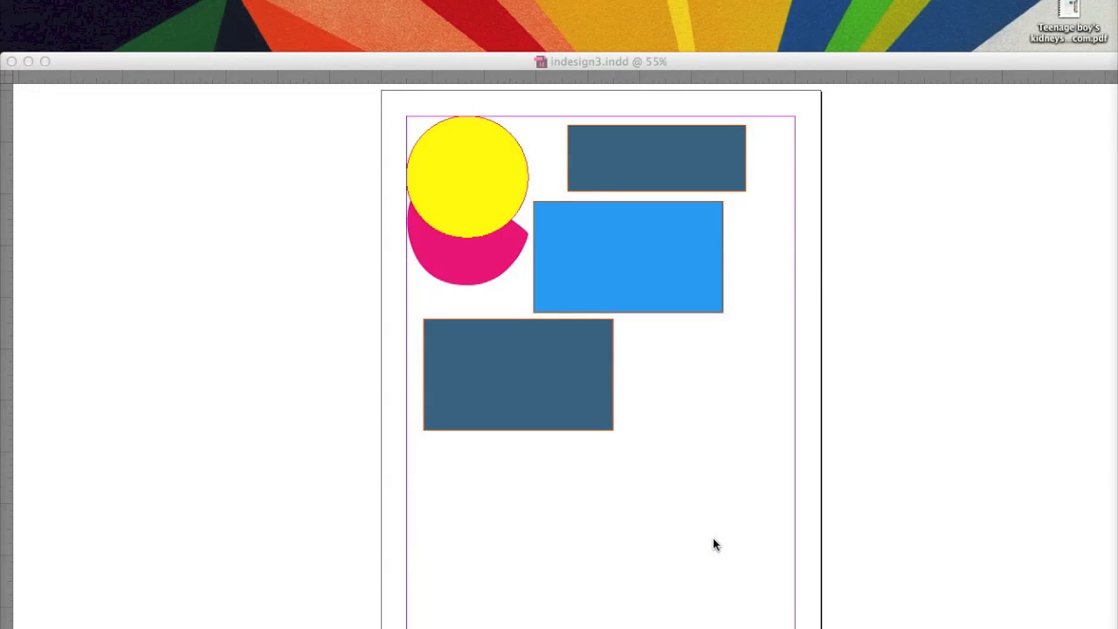
{"action": "left_click", "coordinate": [689, 512]}
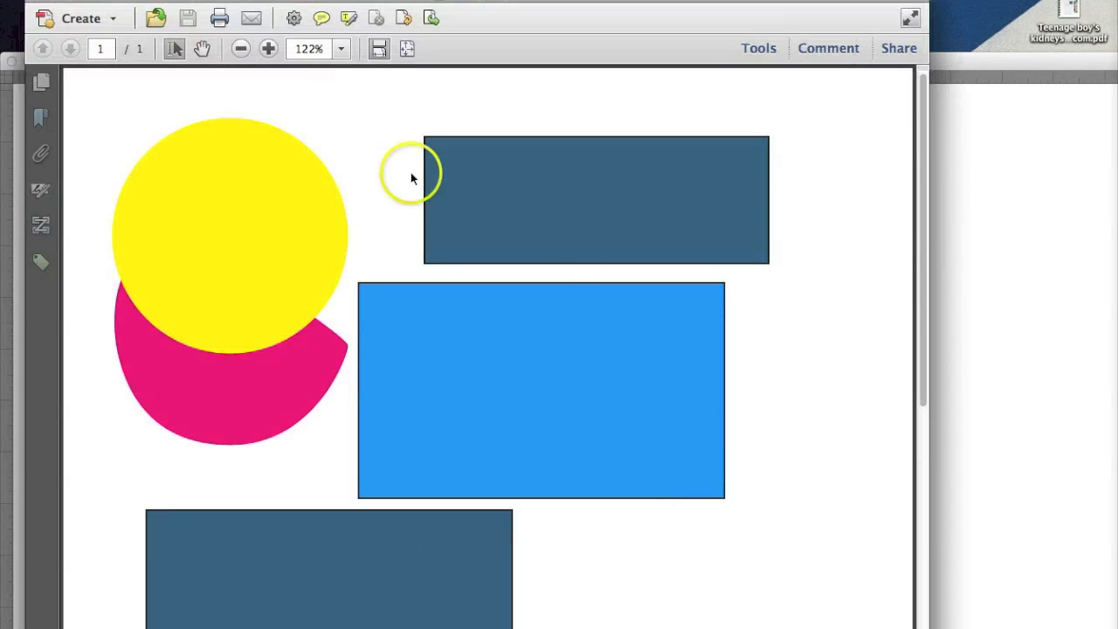
Zoom the exported PDF out to 67.3% to check the shapes on the page.
{"action": "left_click", "coordinate": [241, 49]}
{"action": "left_click", "coordinate": [240, 49]}
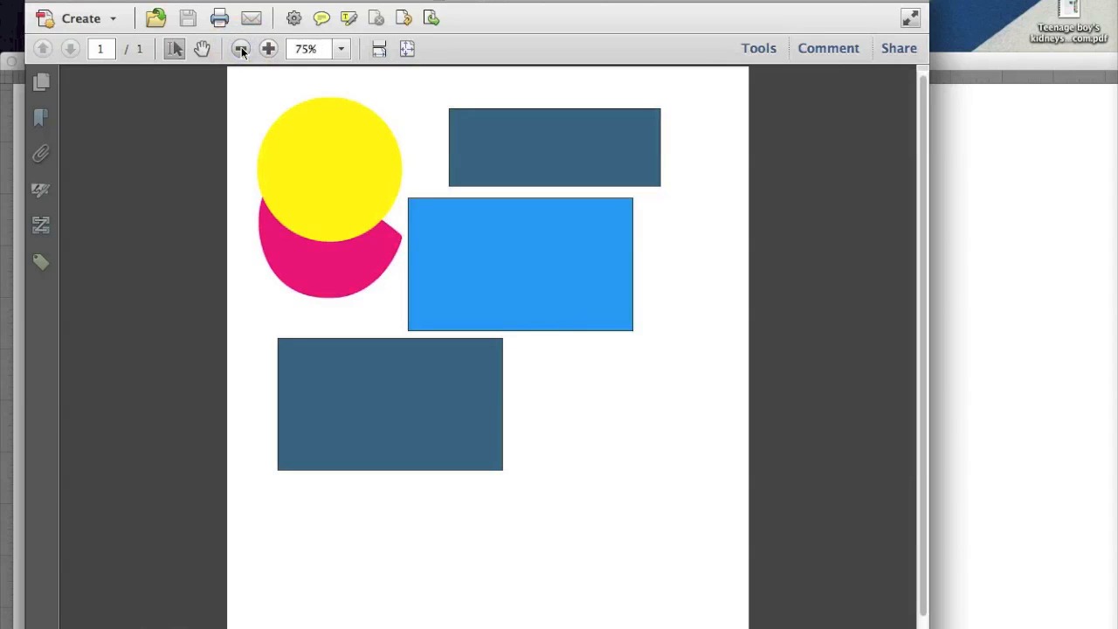
{"action": "left_click", "coordinate": [240, 49]}
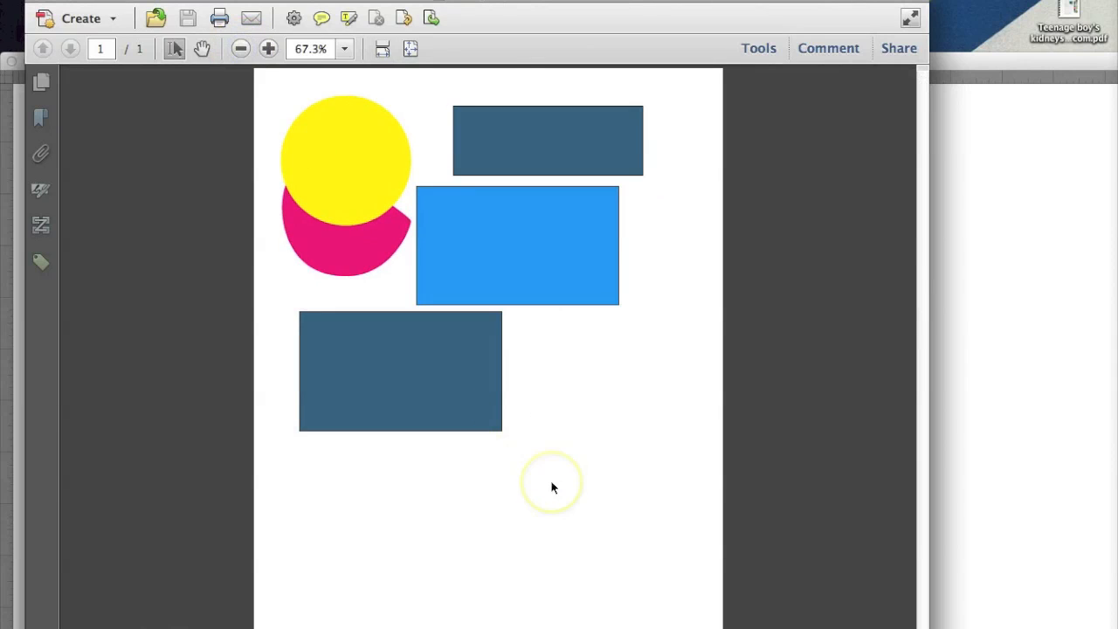